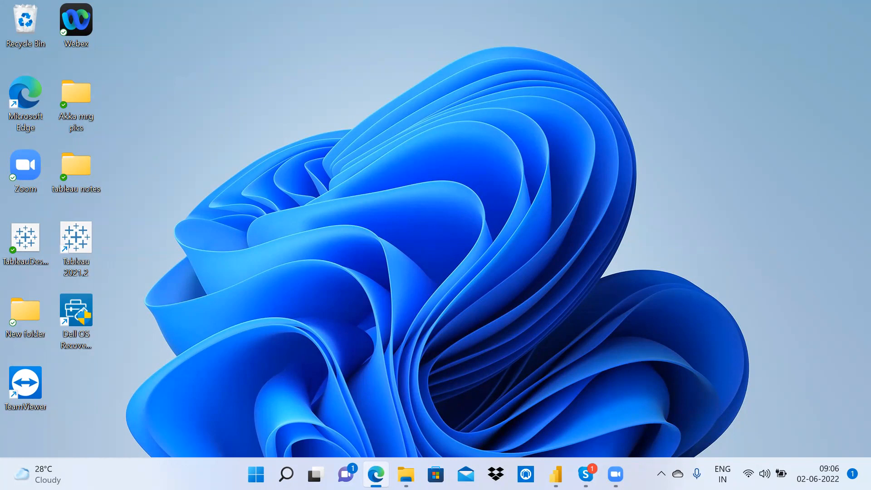
Step: Search Bing for 'azure' in a new Edge tab
click(376, 474)
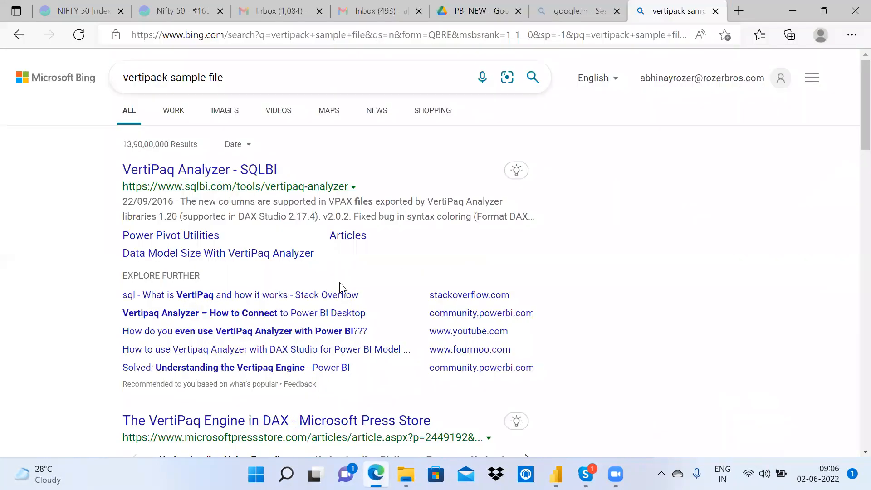
key(ctrl+t)
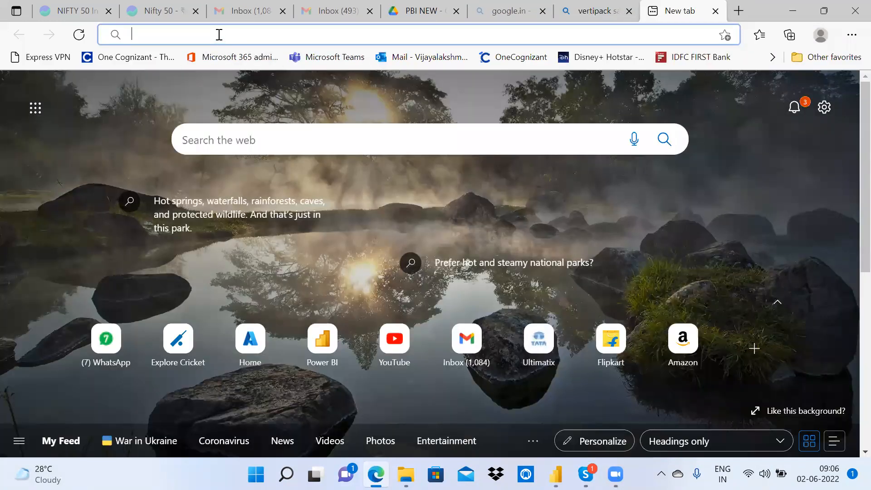
text(ax)
key(BackSpace)
text(zure portal)
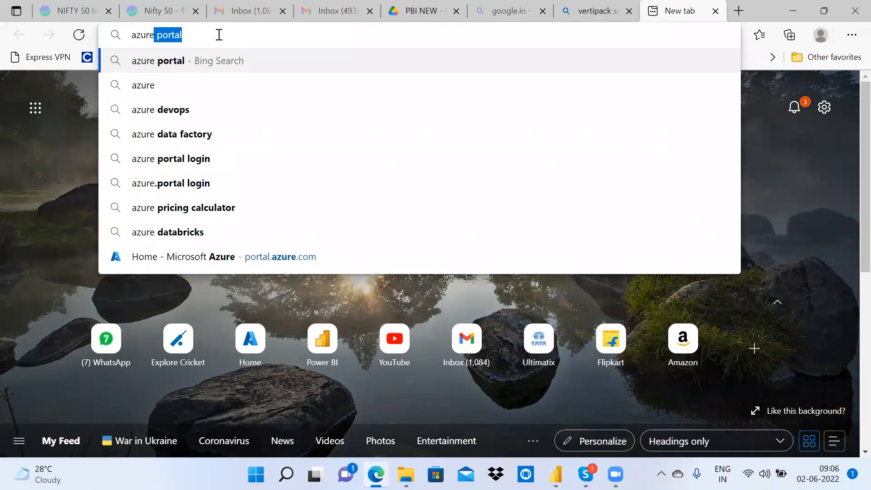
key(Return)
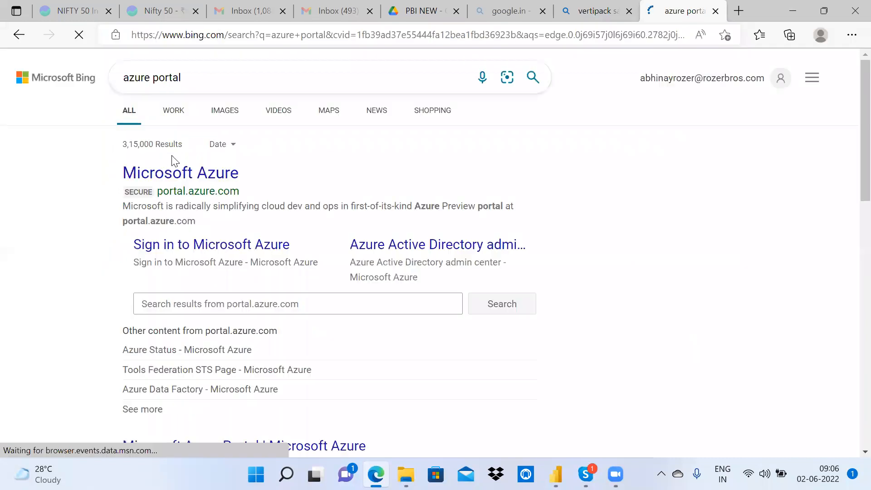
Step: Open the Microsoft Azure result, close the old search tab, and sign in with the existing account
click(193, 174)
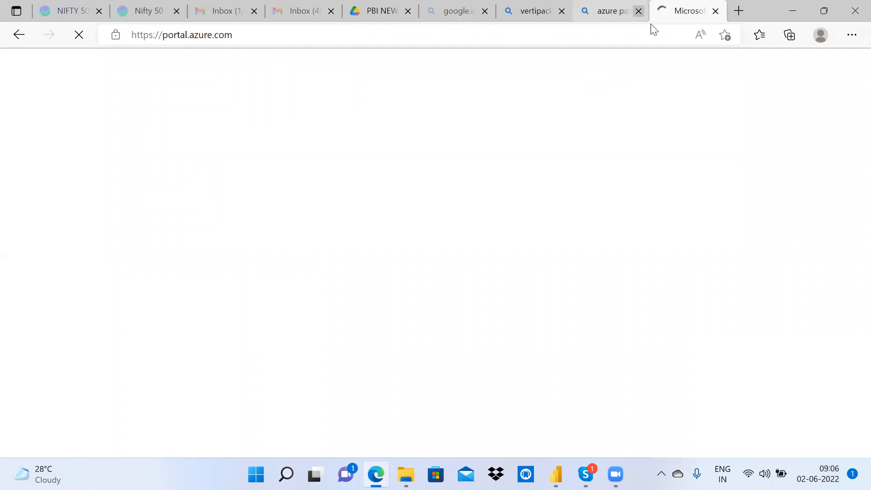
click(639, 10)
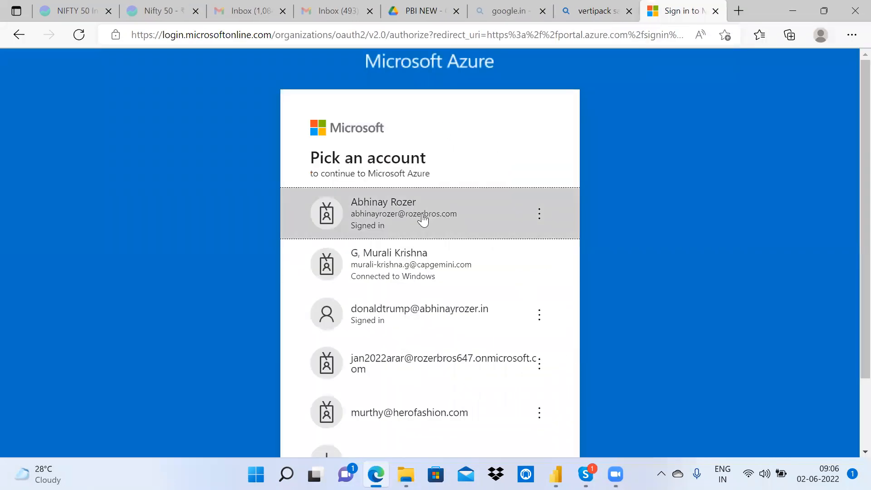
click(422, 215)
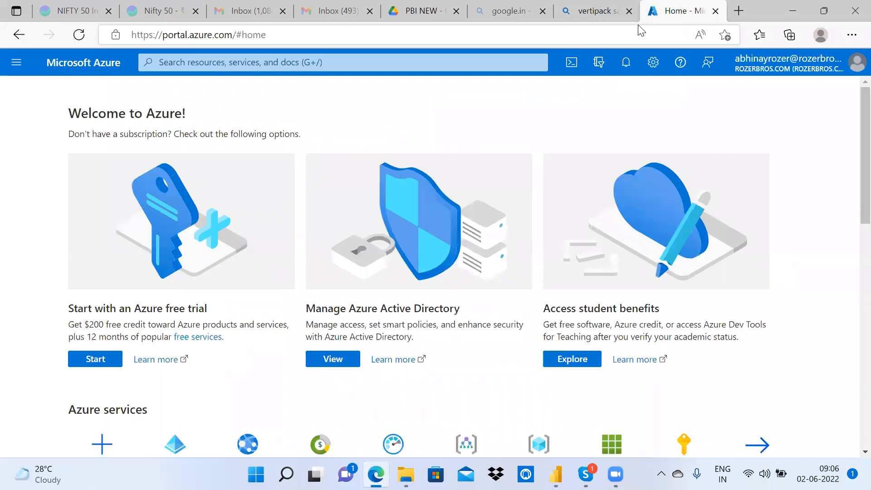
scroll(853, 162, down, 2)
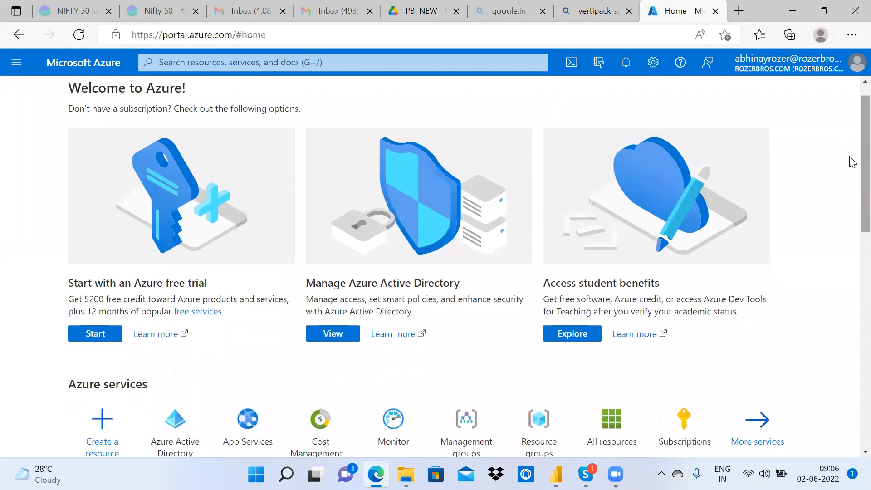
scroll(853, 173, down, 3)
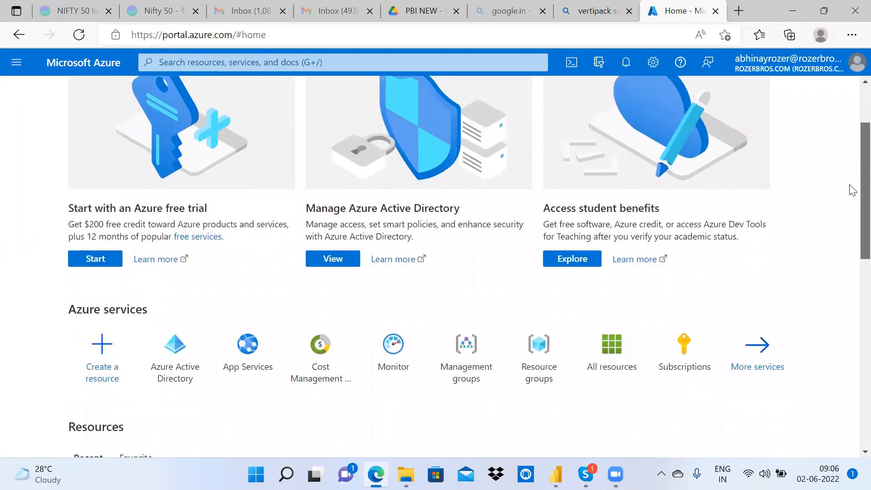
scroll(853, 190, down, 2)
scroll(853, 181, up, 6)
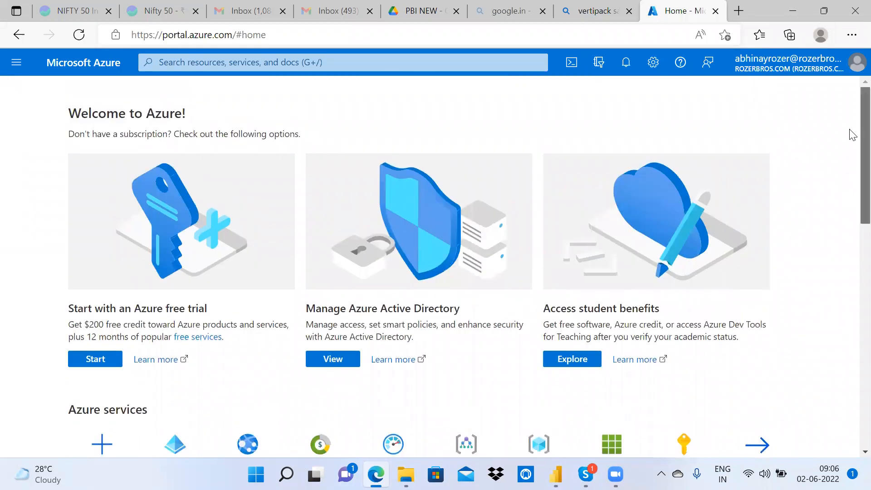
scroll(853, 145, down, 3)
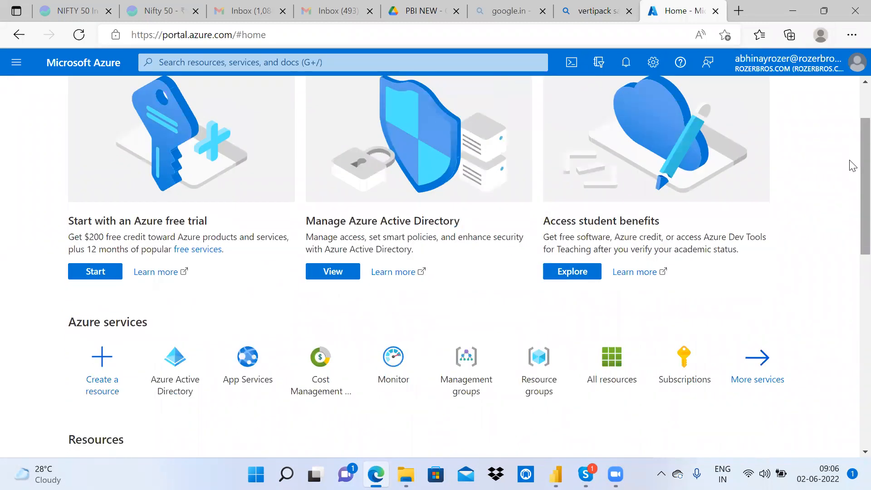
scroll(852, 186, down, 3)
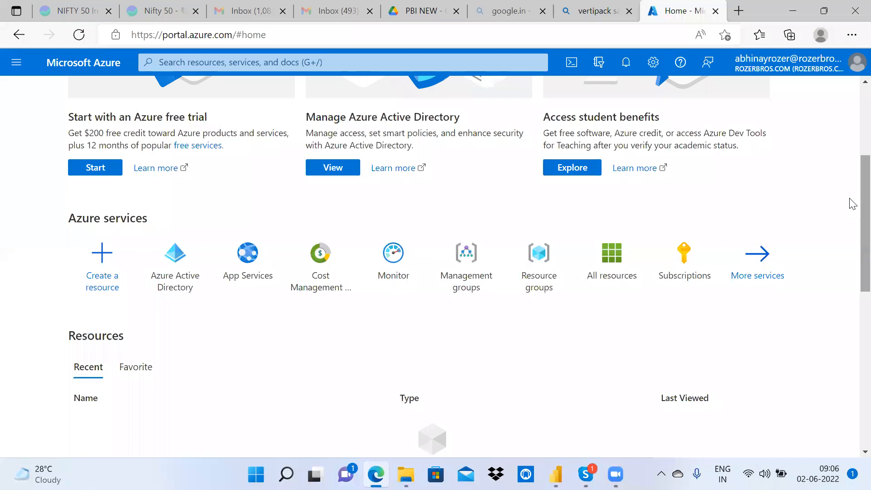
scroll(853, 234, down, 3)
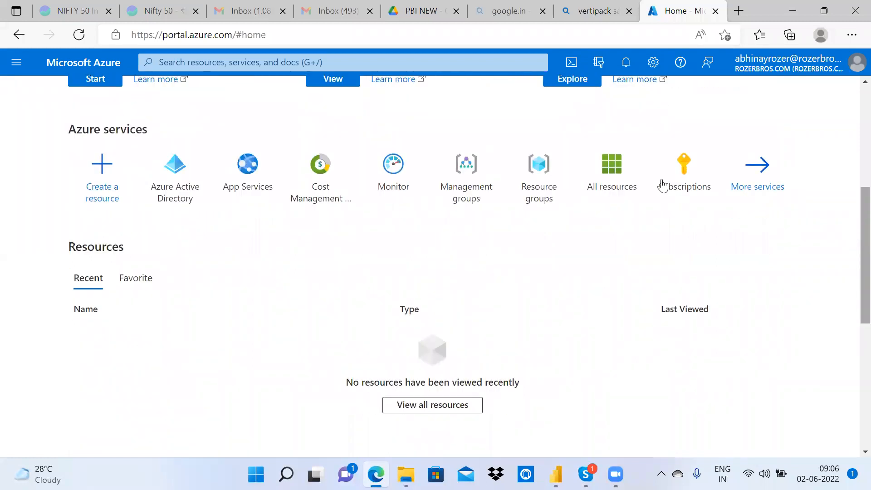
mouse_move(181, 174)
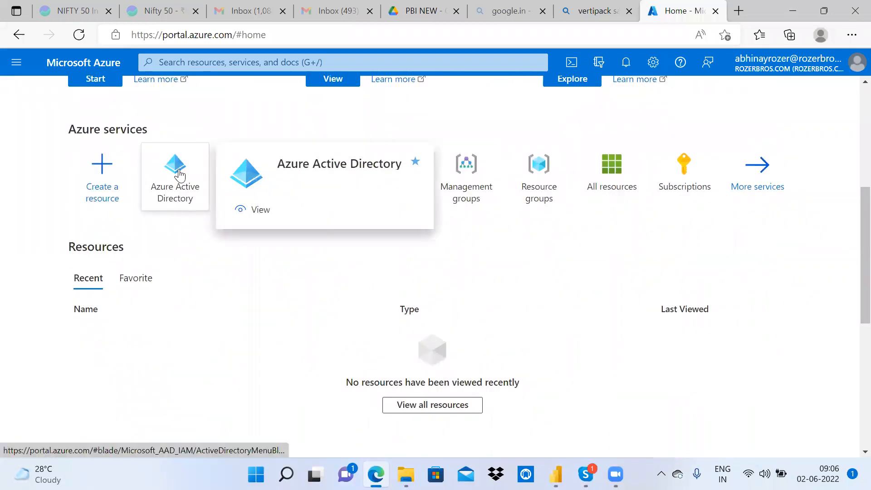
Step: Open Azure Active Directory and show its Users list
click(181, 174)
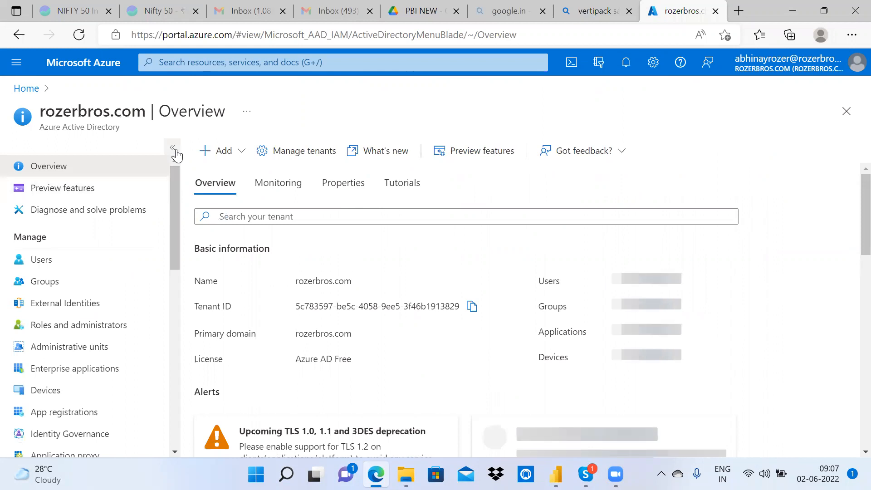
mouse_move(173, 191)
mouse_down()
mouse_move(174, 238)
mouse_move(175, 186)
mouse_up()
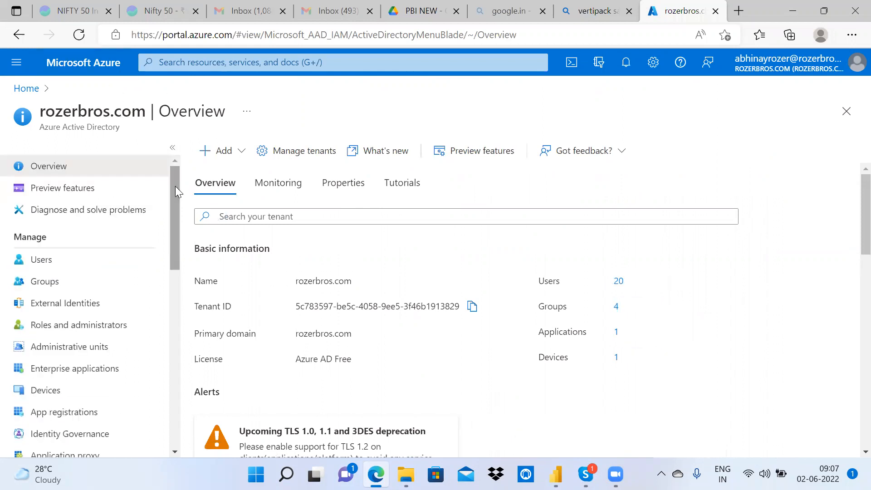
click(53, 262)
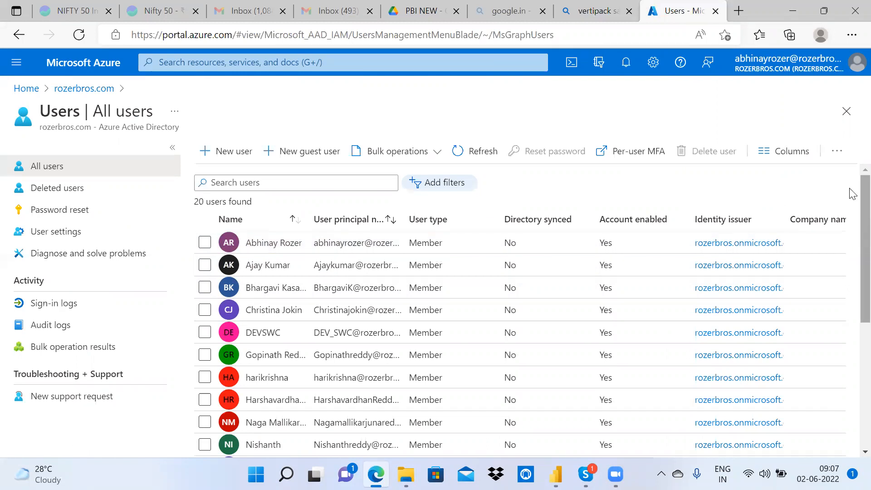
Step: Scroll through the 20 listed users, then start a new user
scroll(853, 194, down, 5)
scroll(852, 295, up, 4)
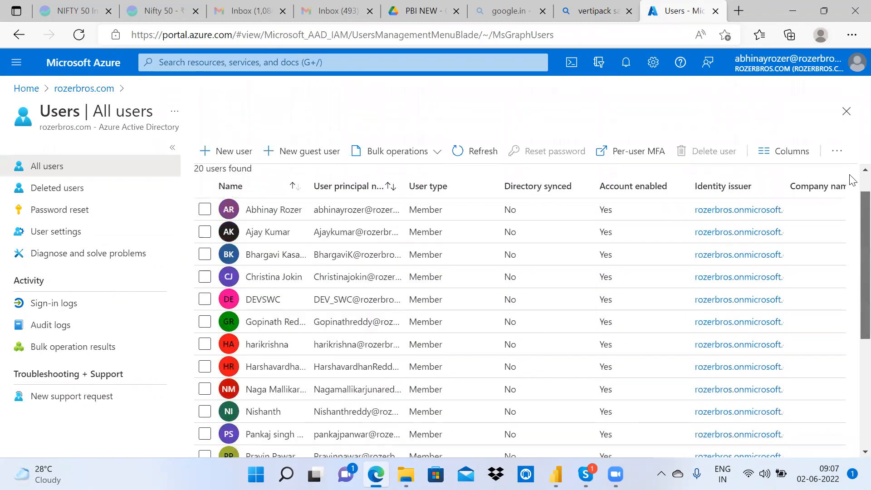
scroll(854, 180, up, 1)
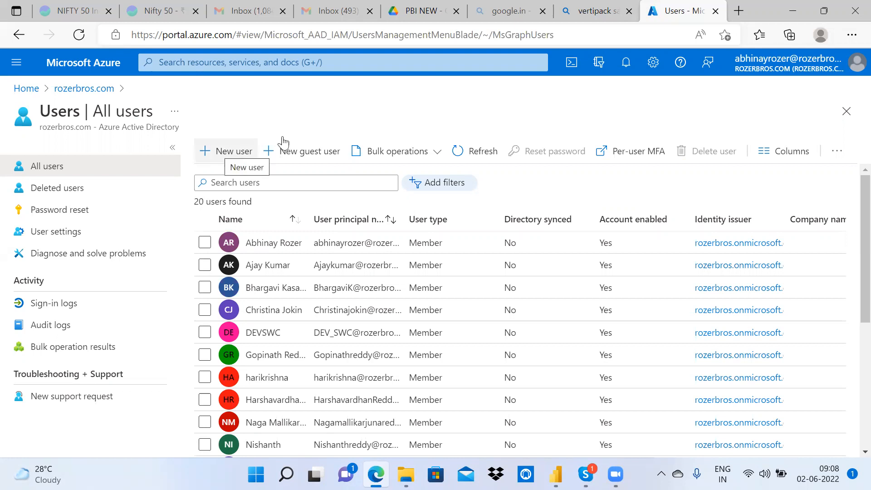
click(225, 149)
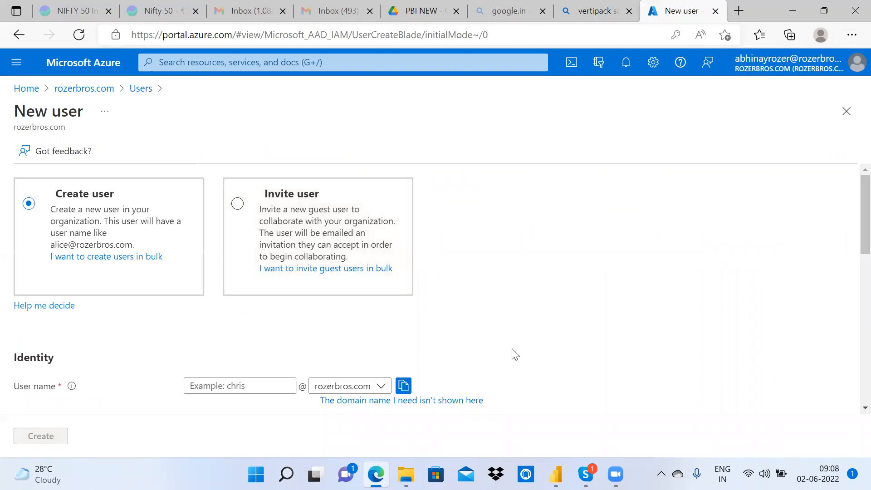
Step: Enter the new user's user name and display name
scroll(513, 354, down, 5)
scroll(513, 354, up, 1)
scroll(514, 354, up, 2)
click(243, 268)
text(L)
key(BackSpace)
text(Keerthana)
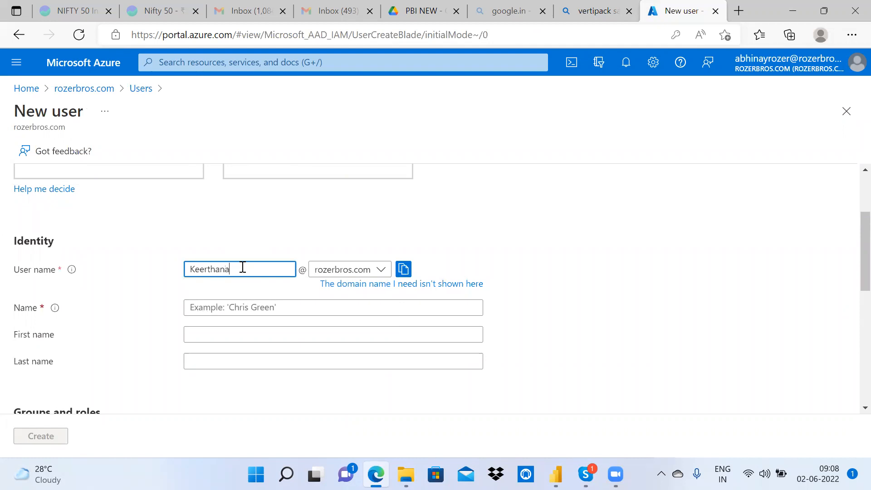
click(287, 306)
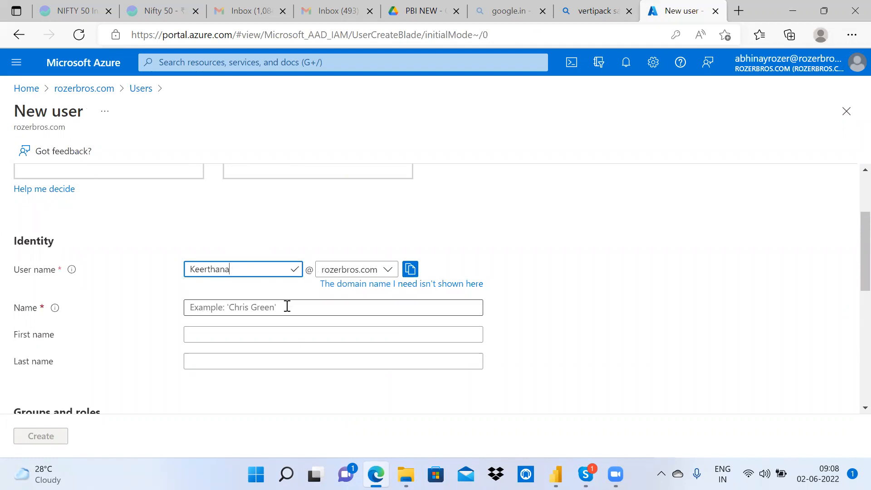
text(Keerthana)
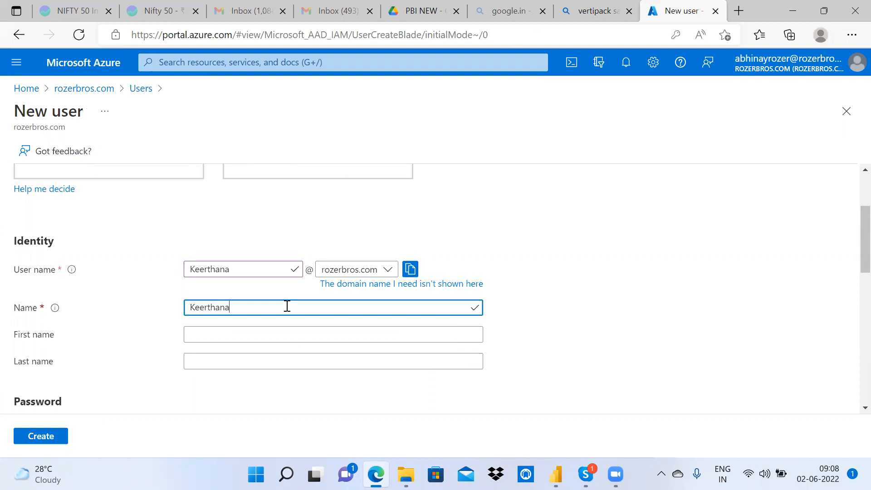
Step: Choose a manually set initial password, type it, and reveal it to verify
scroll(287, 307, up, 2)
scroll(286, 307, down, 5)
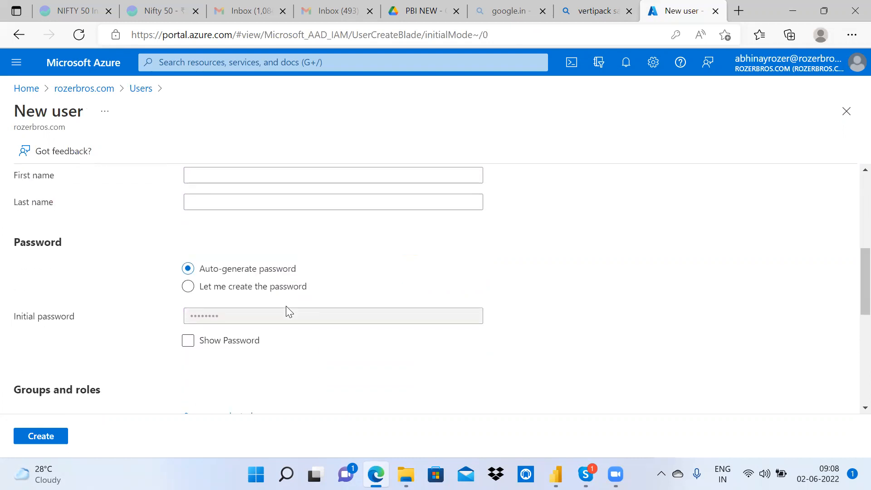
scroll(286, 306, up, 2)
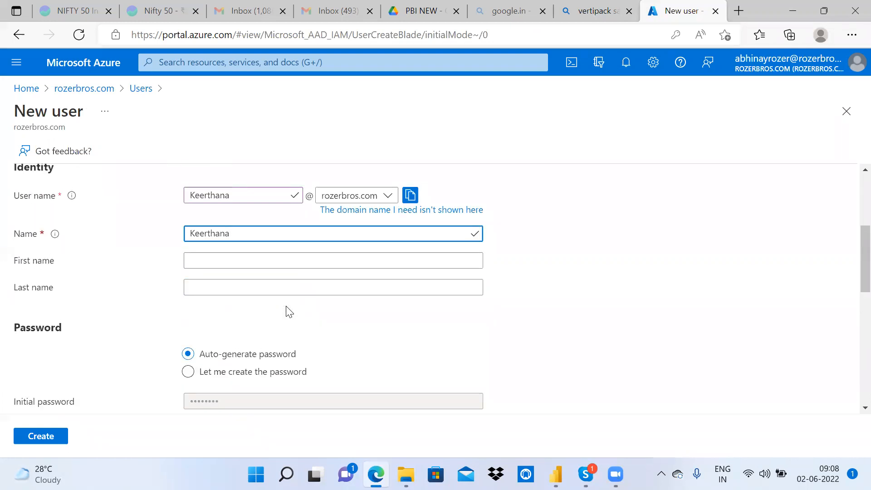
scroll(289, 312, down, 3)
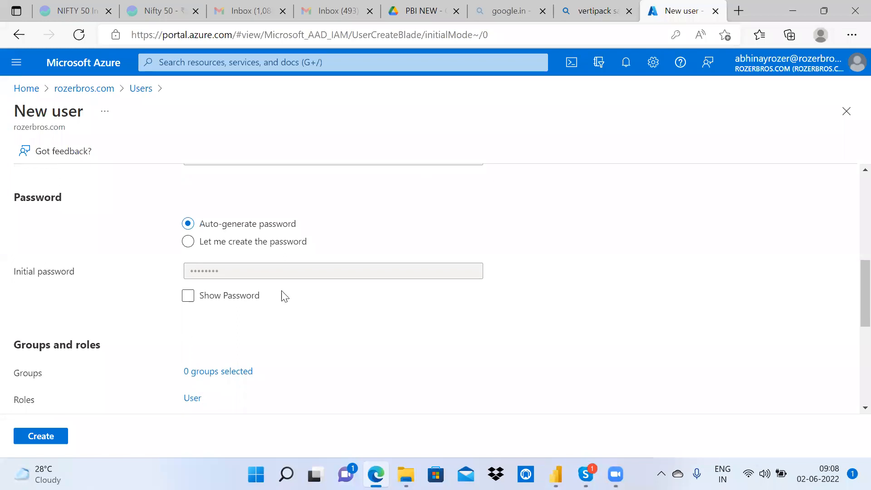
click(244, 250)
click(247, 270)
text(•••••••••)
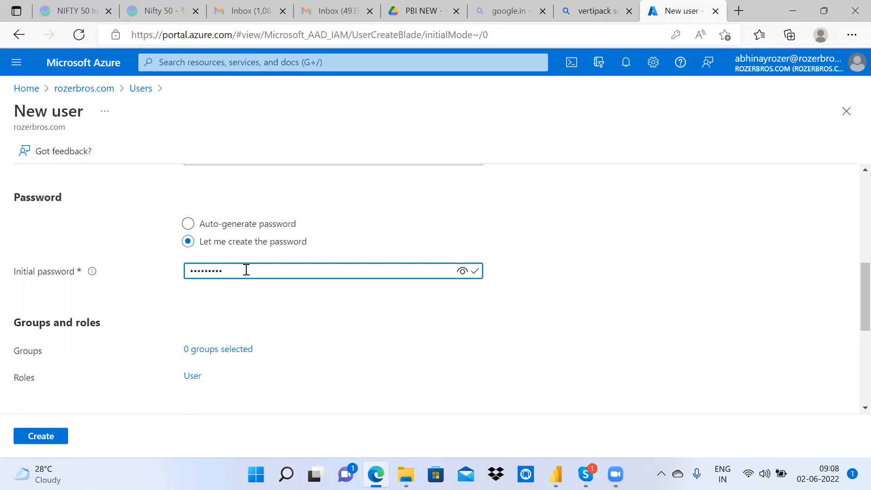
text(••)
click(462, 272)
double_click(207, 276)
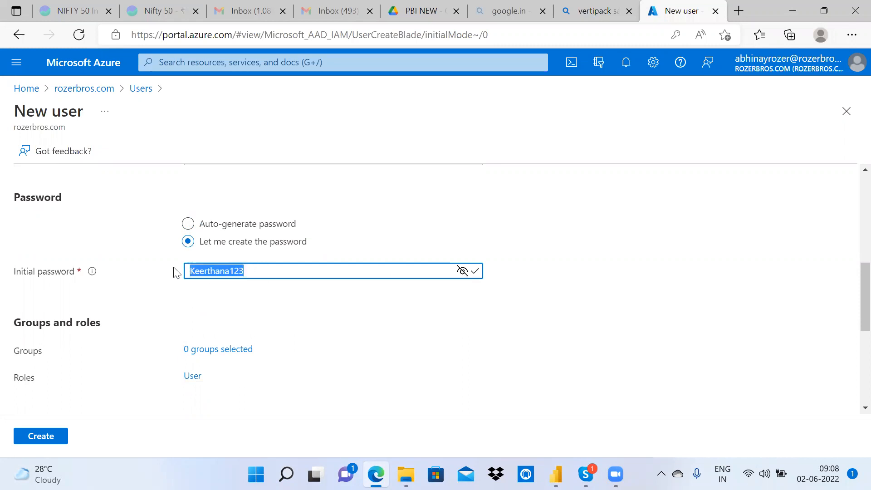
Step: Set the usage location to India
scroll(376, 317, down, 3)
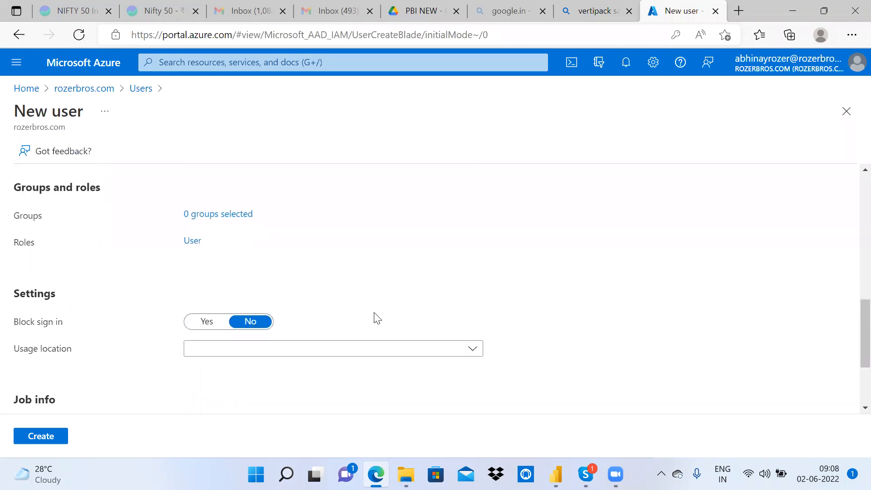
scroll(375, 318, down, 2)
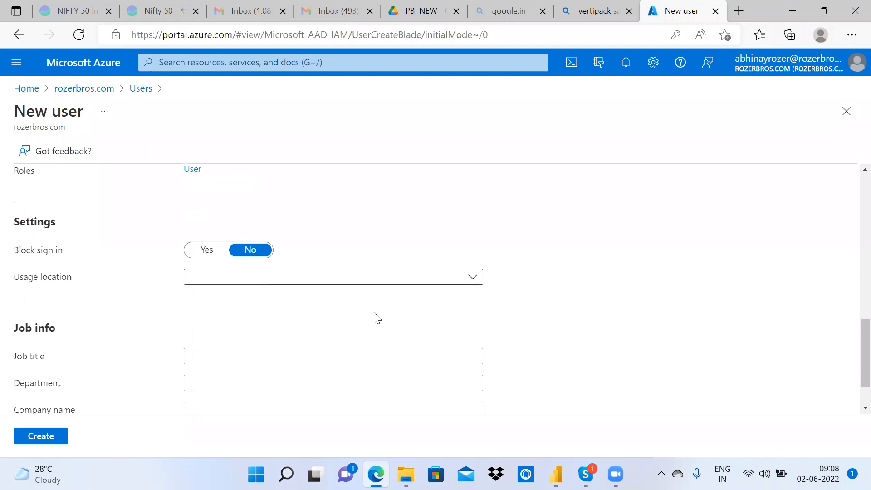
click(361, 252)
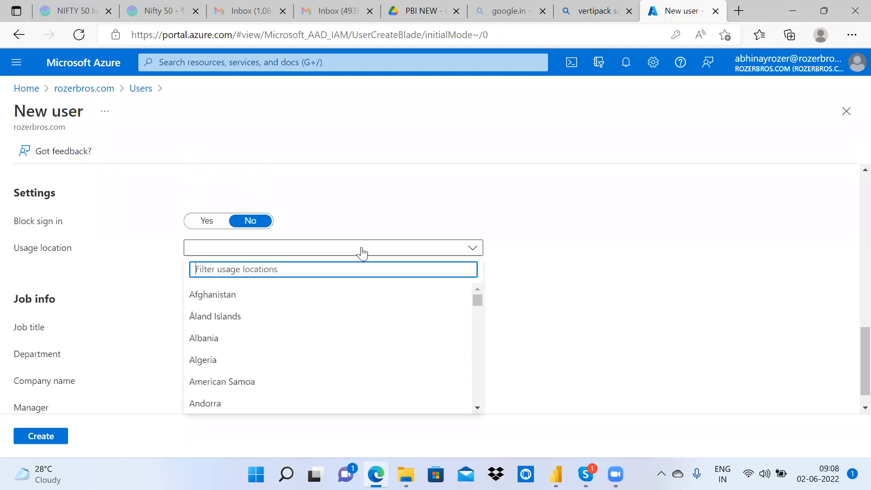
text(india)
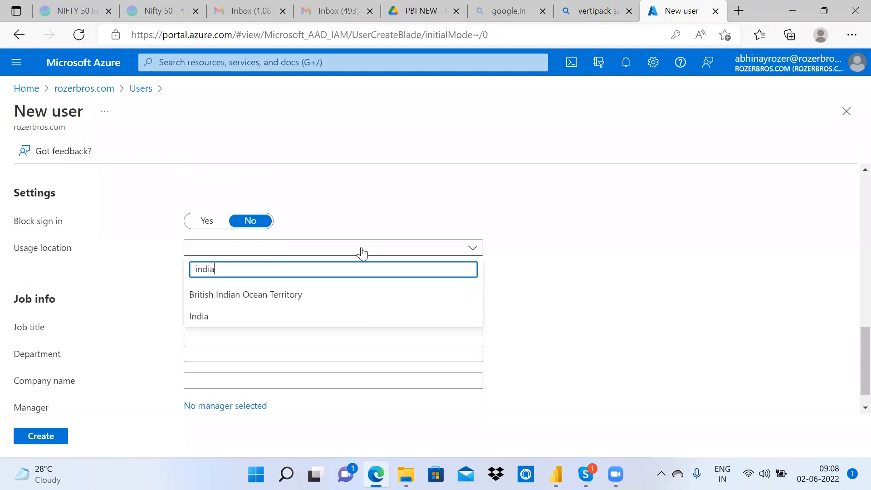
click(233, 320)
Step: Enter job title 'Power BI developer' and company name 'CTRLAI'
scroll(431, 311, down, 1)
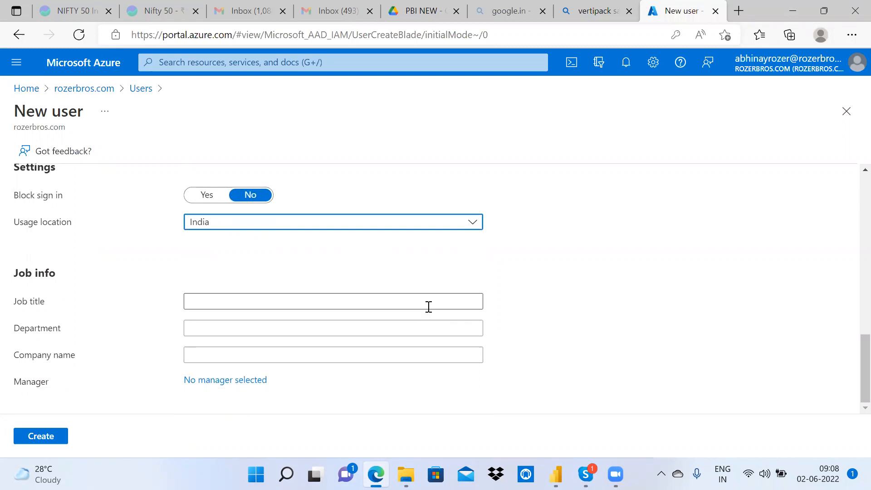
click(429, 307)
text(Pow)
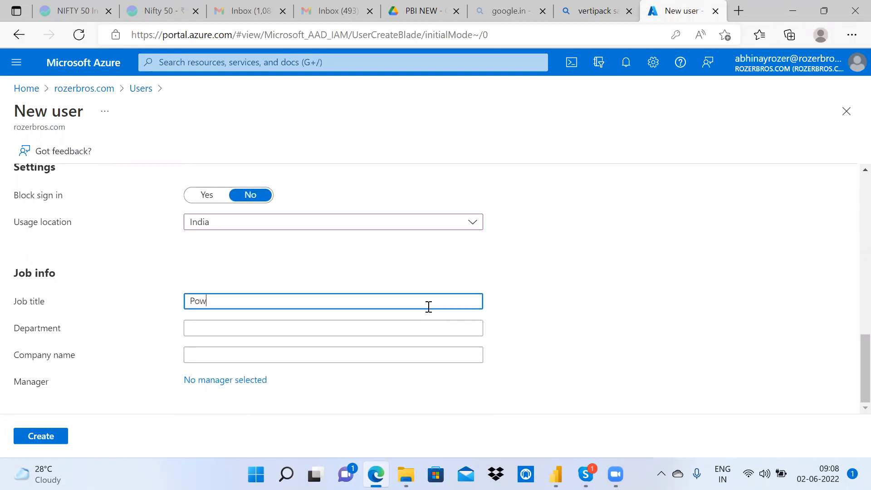
text(er BI developer)
click(203, 355)
text(CTRLAI)
Step: Submit the new user, then review the user name's domain options without changing them
click(39, 436)
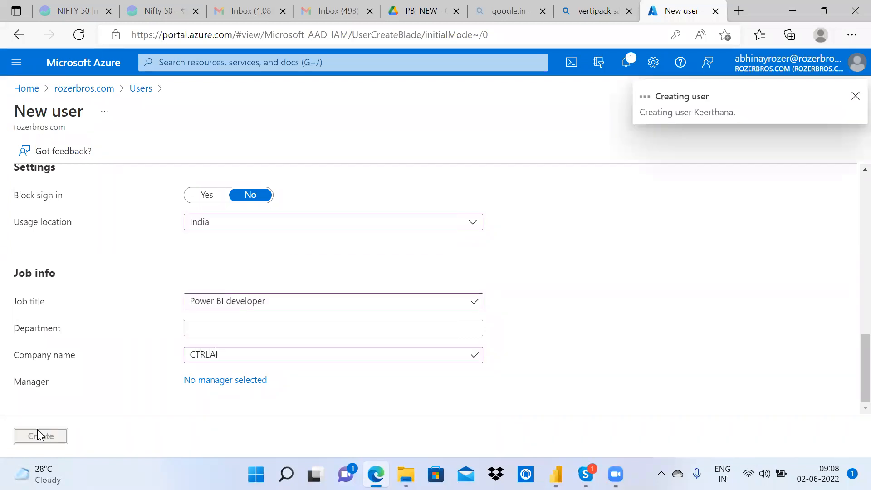
scroll(495, 242, up, 3)
scroll(494, 242, up, 8)
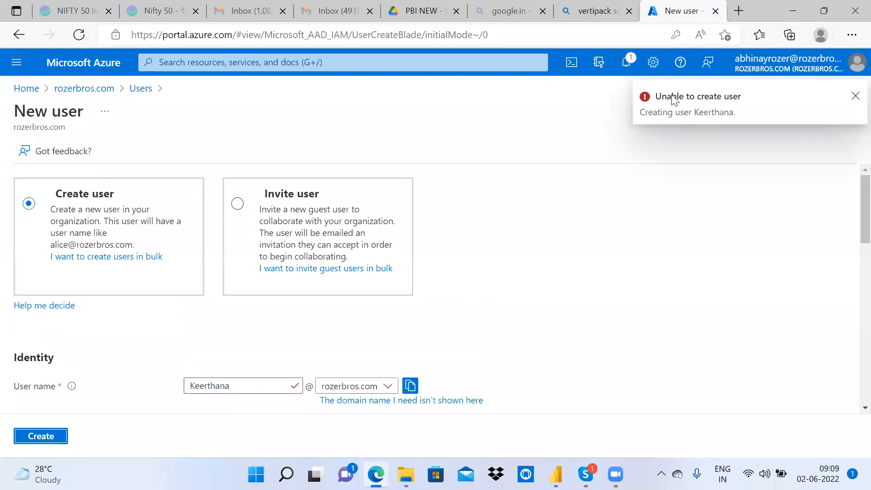
scroll(853, 282, down, 2)
drag(850, 279, 850, 215)
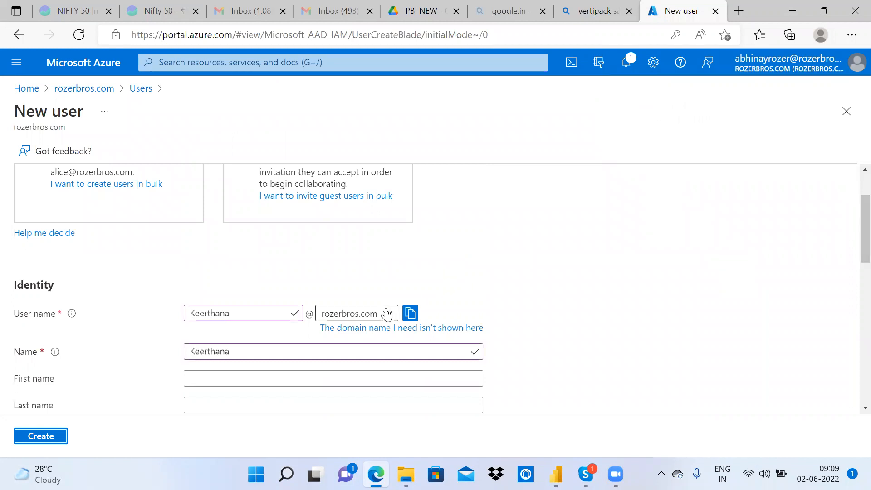
click(387, 313)
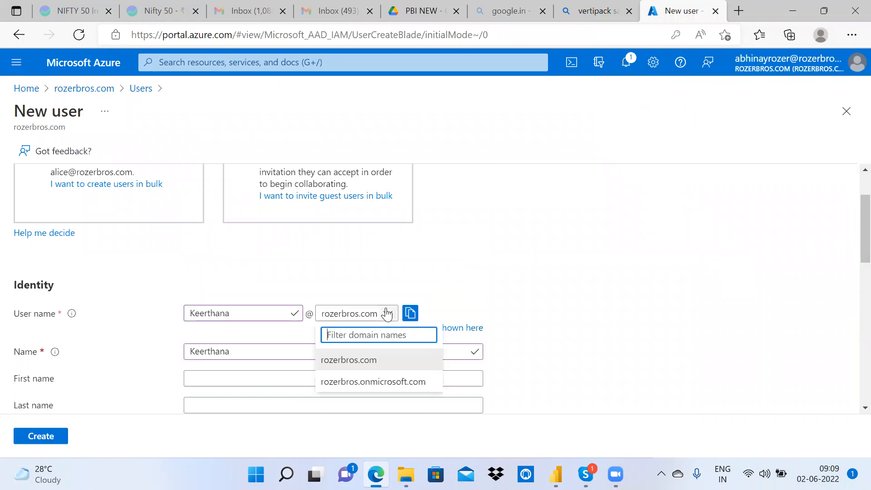
click(470, 270)
scroll(850, 364, down, 10)
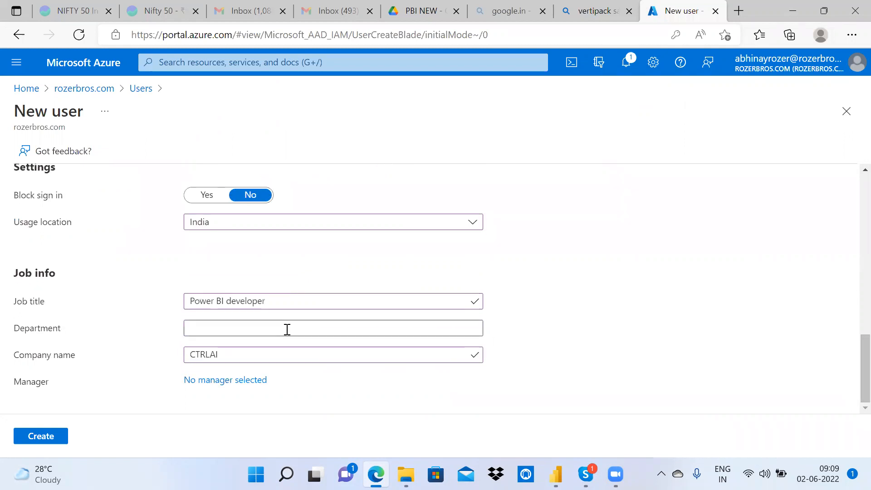
Step: Retry creation, read the failure notification, and switch to an auto-generated password
click(40, 441)
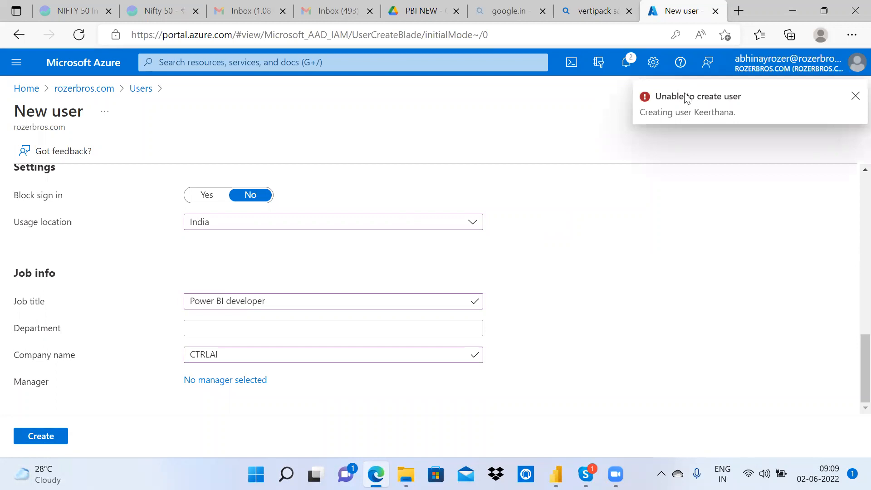
click(629, 68)
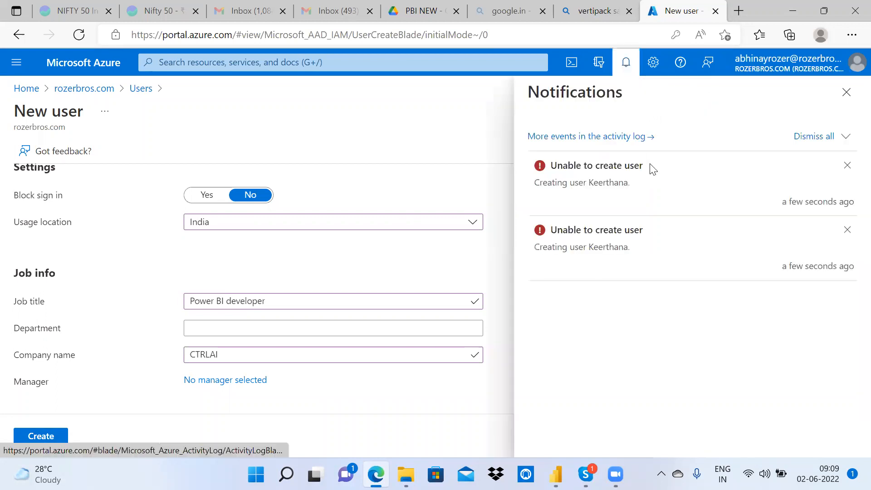
double_click(578, 164)
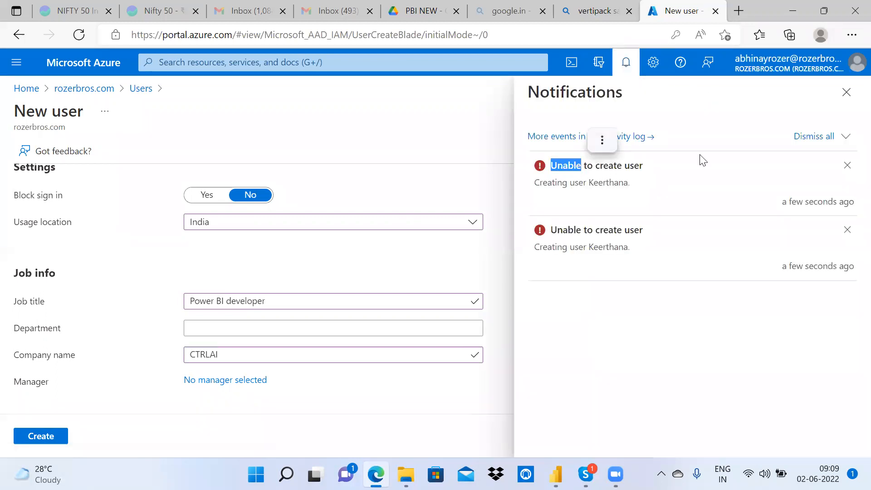
click(848, 93)
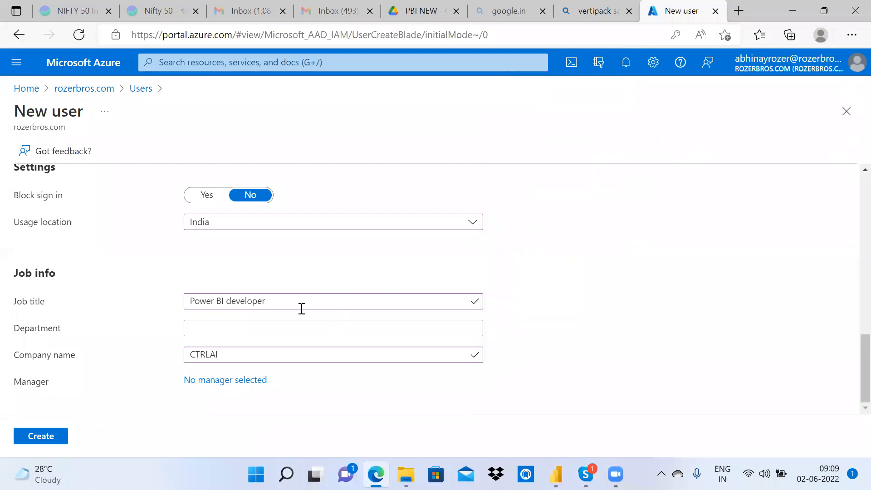
scroll(302, 309, up, 3)
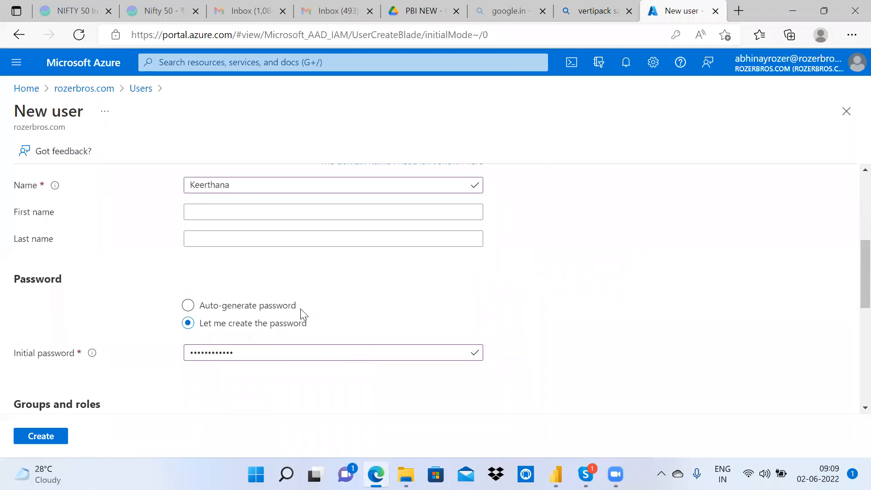
click(281, 304)
scroll(282, 311, up, 2)
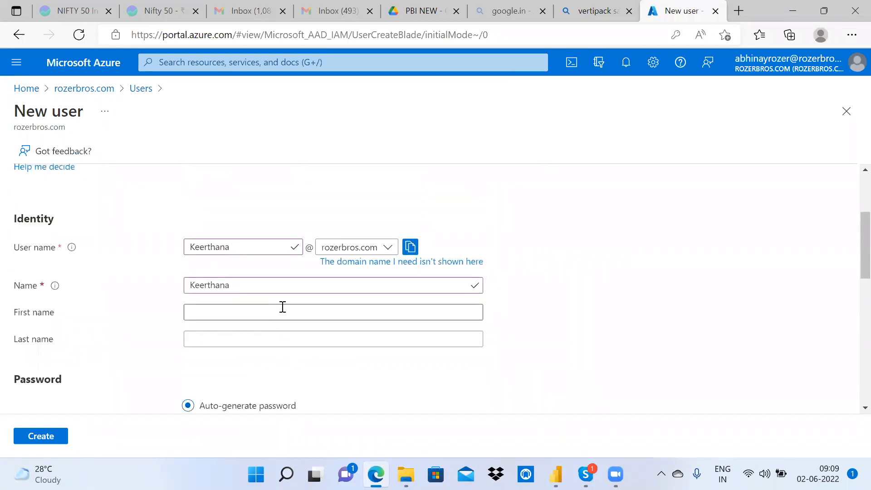
Step: Edit the user name, clear the company name, retry creation, and dismiss the error
click(246, 245)
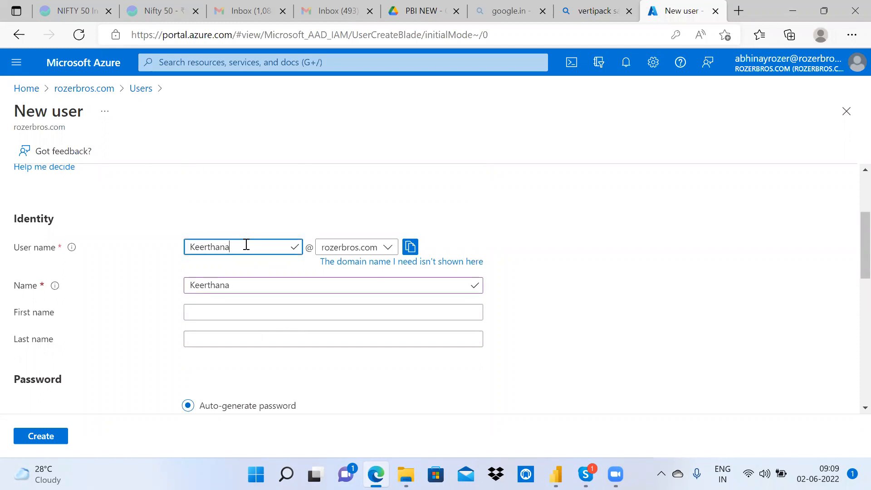
scroll(247, 245, down, 10)
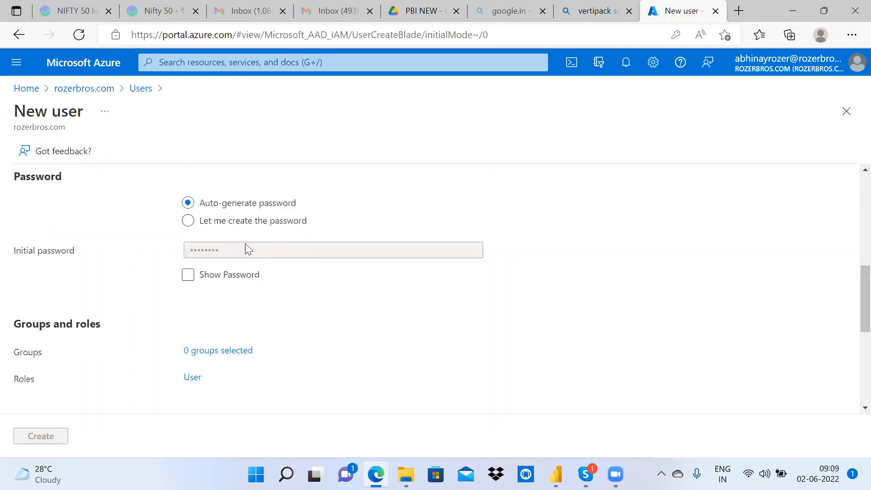
click(239, 353)
key(ctrl+a)
key(BackSpace)
click(33, 438)
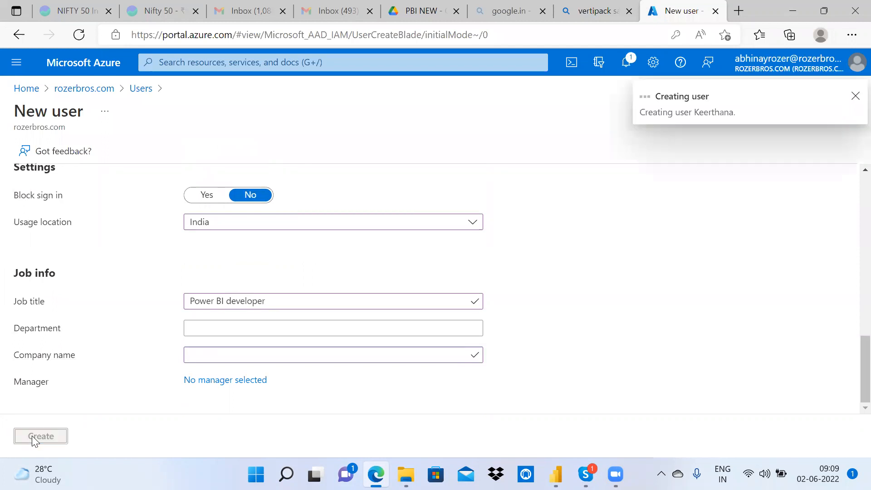
click(855, 97)
drag(864, 352, 852, 112)
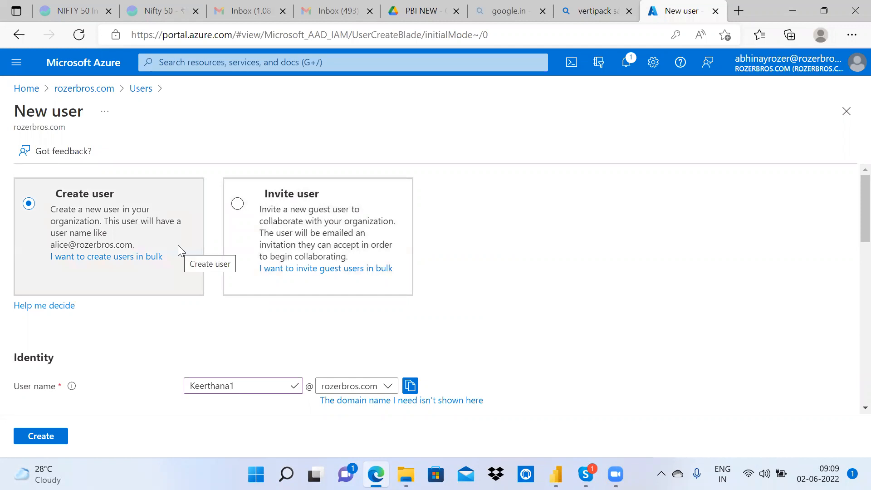
Step: Switch to Invite user and enter the guest's name
click(236, 204)
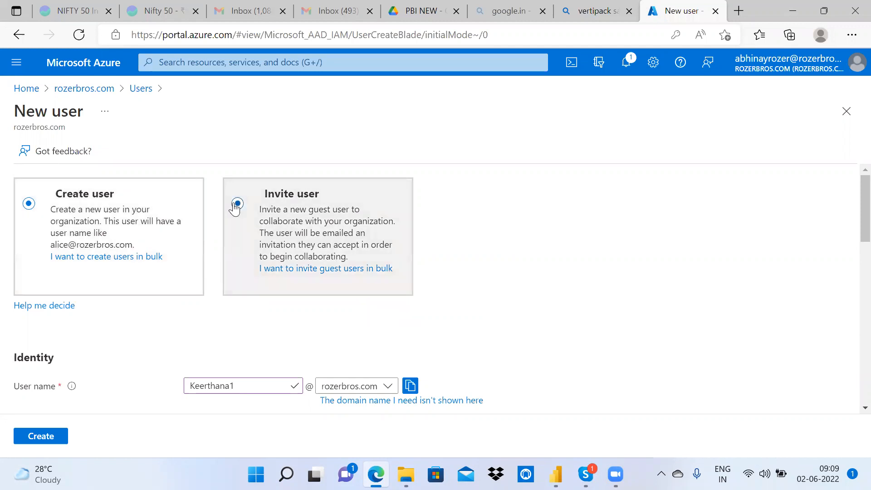
scroll(398, 369, down, 5)
scroll(399, 368, up, 2)
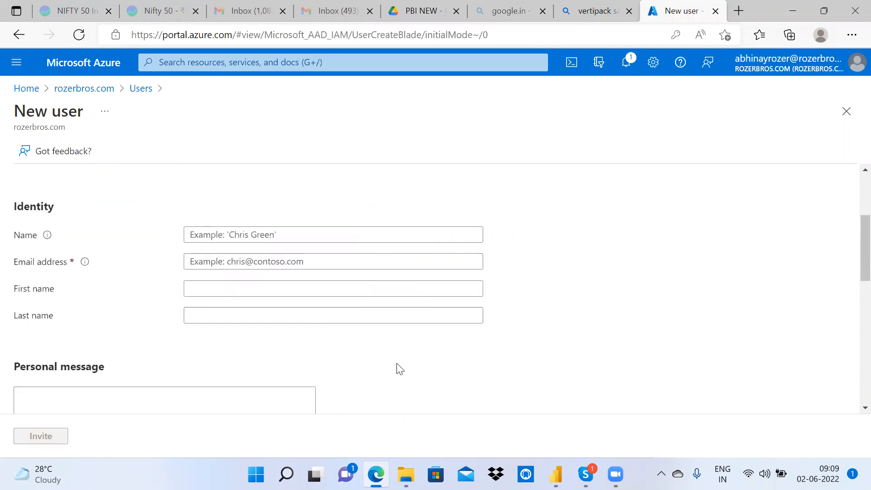
scroll(388, 377, down, 2)
scroll(292, 254, up, 2)
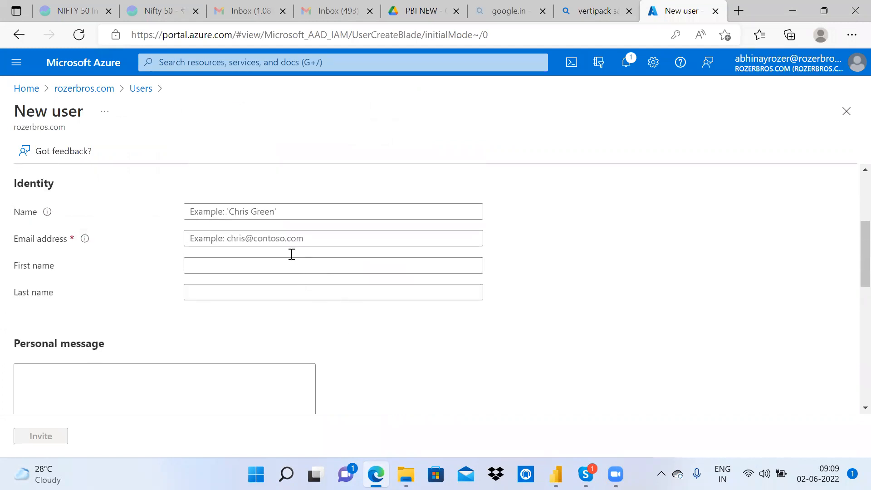
click(274, 207)
text(Keerthana)
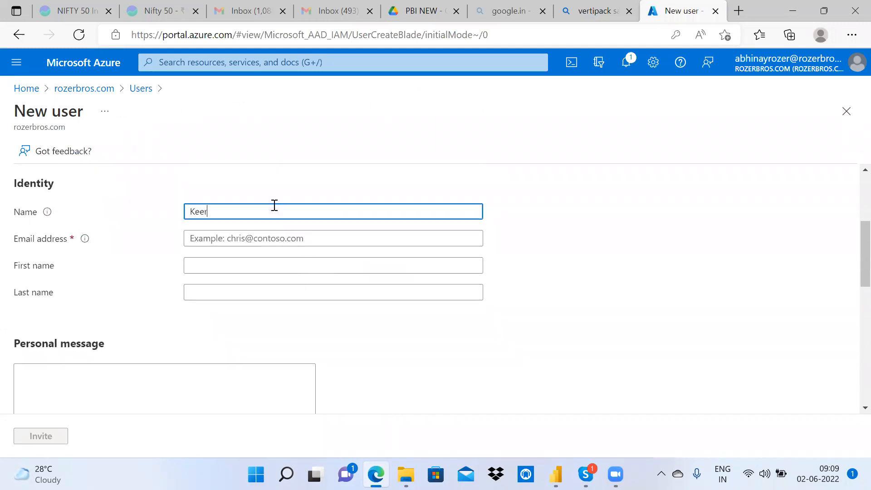
Step: Fill in the guest's e-mail address and send the invitation
click(285, 238)
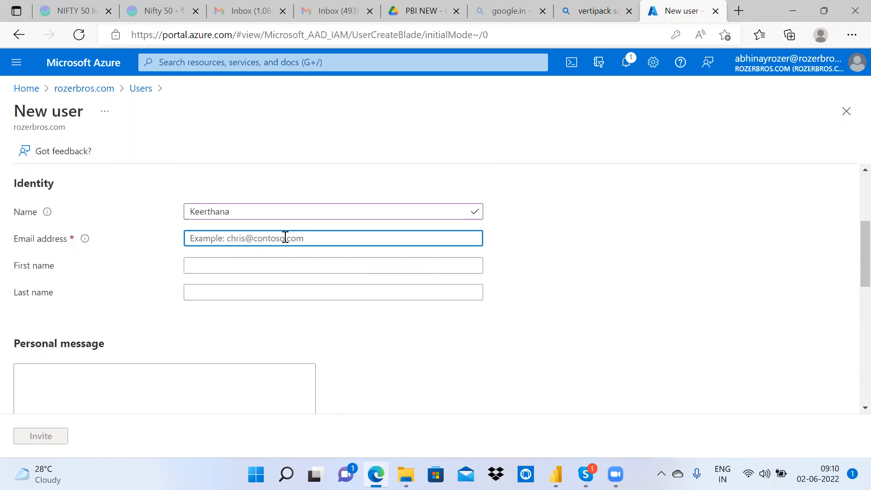
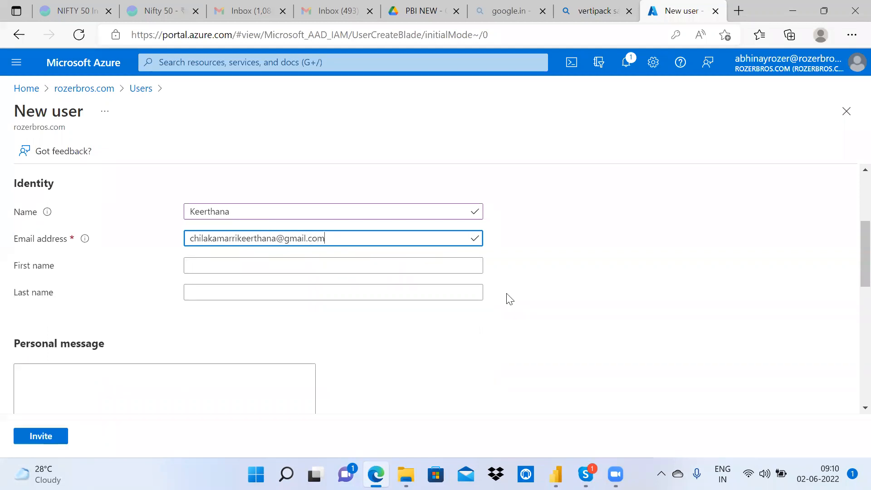
scroll(510, 300, down, 5)
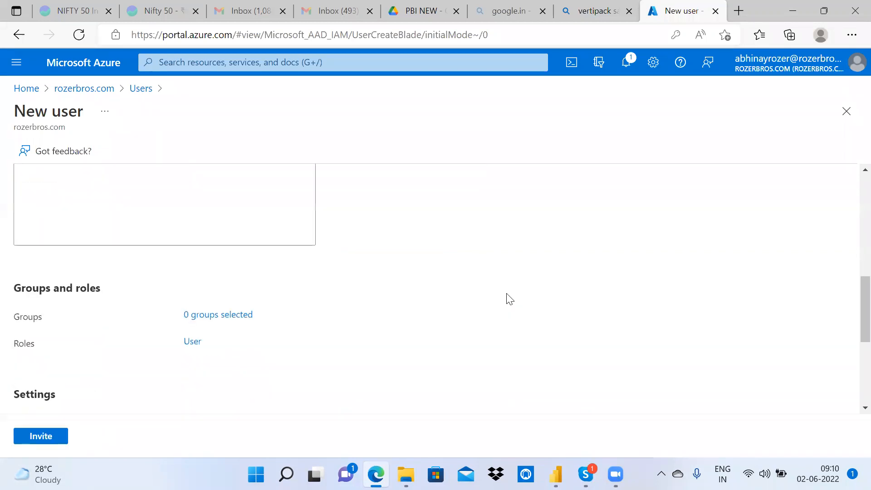
scroll(510, 300, down, 5)
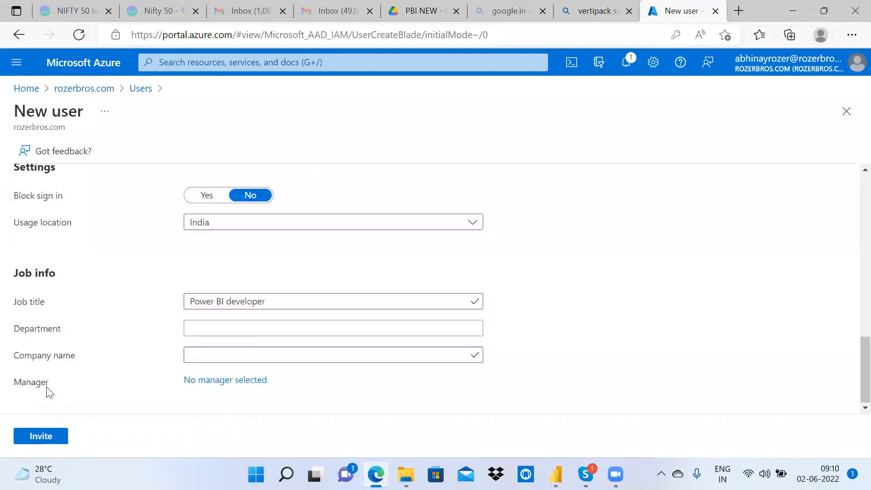
click(46, 436)
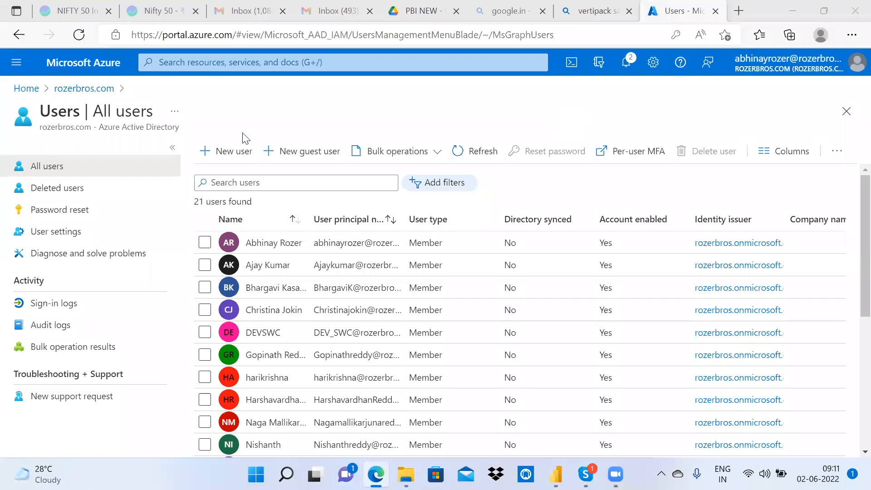
Step: Start a new guest invitation and enter the guest's display name
click(233, 150)
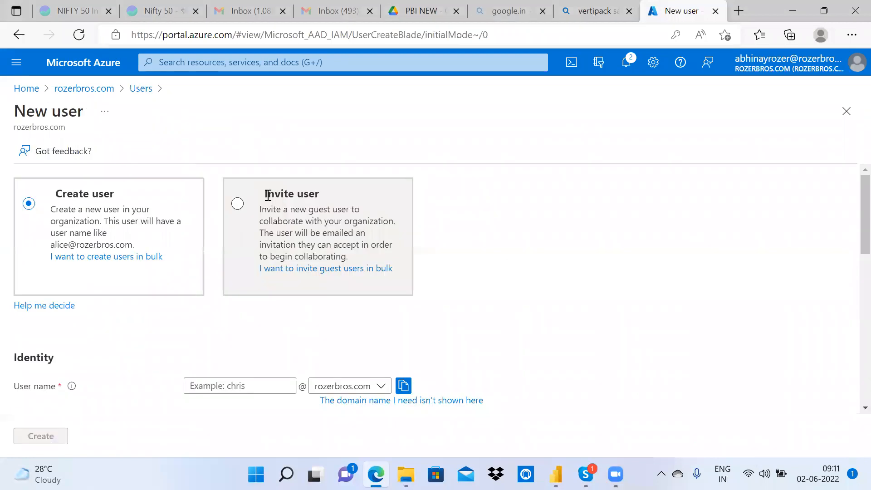
click(238, 204)
scroll(363, 237, down, 4)
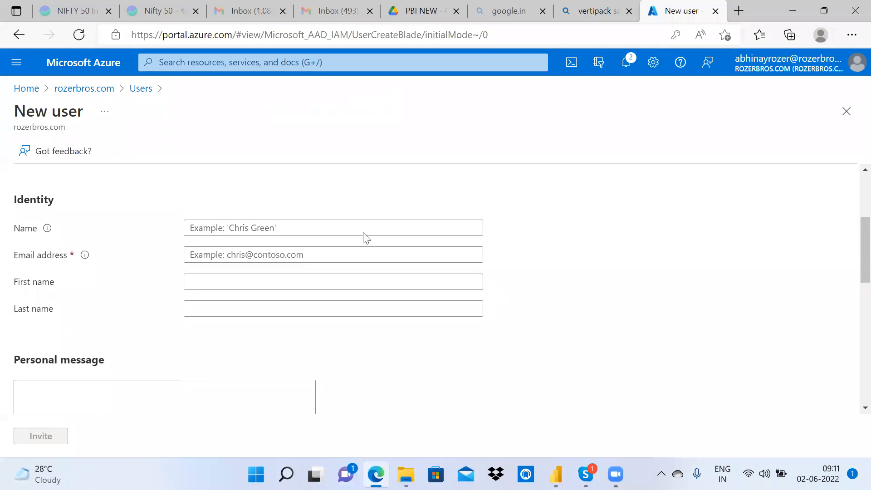
click(352, 223)
text(mamatha)
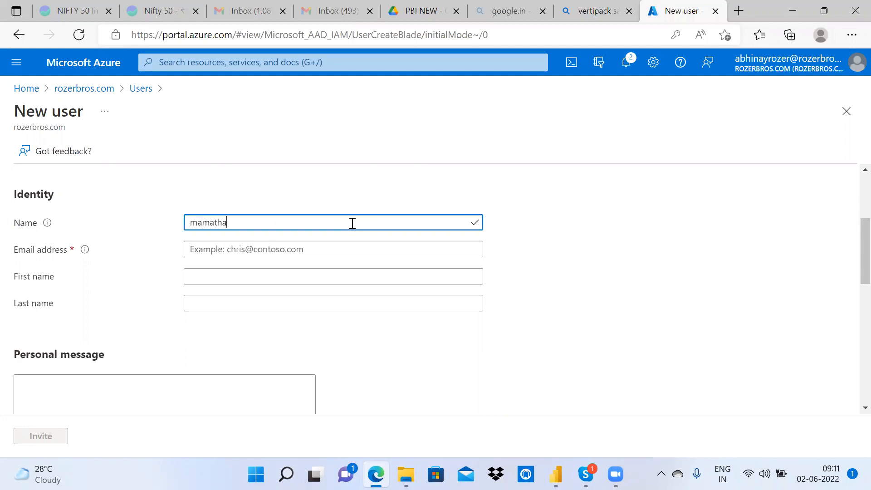
Step: Fill in the guest's e-mail address
click(295, 248)
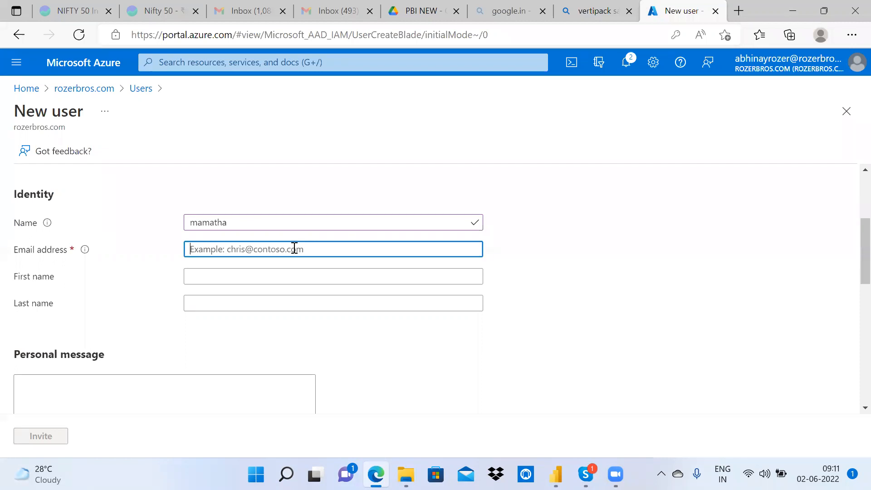
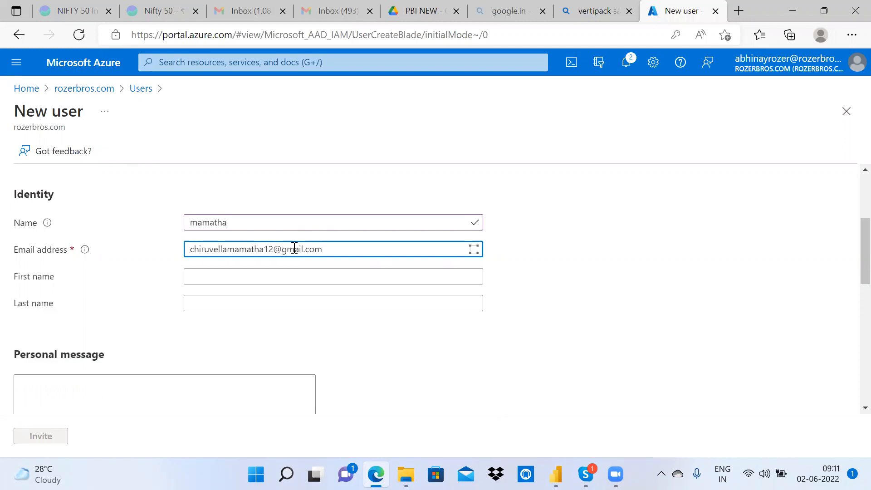
scroll(293, 250, down, 9)
scroll(296, 252, down, 2)
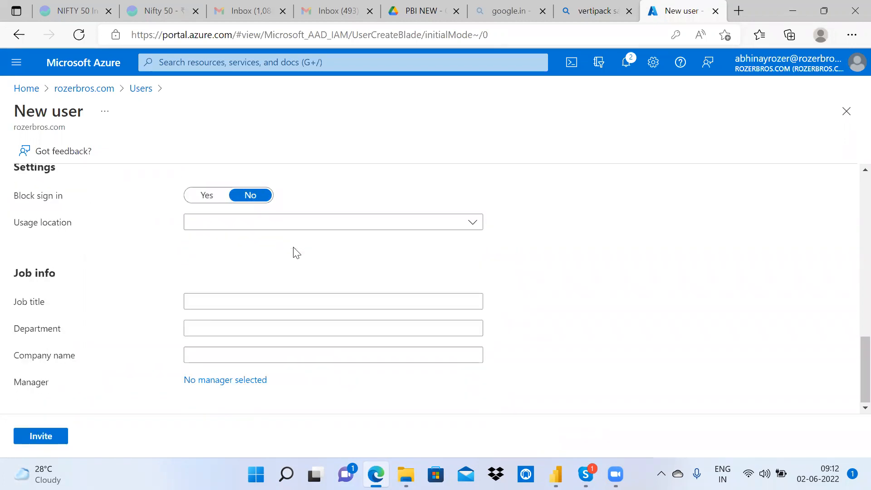
Step: Set the usage location to India and send the invitation
click(271, 227)
text(ina)
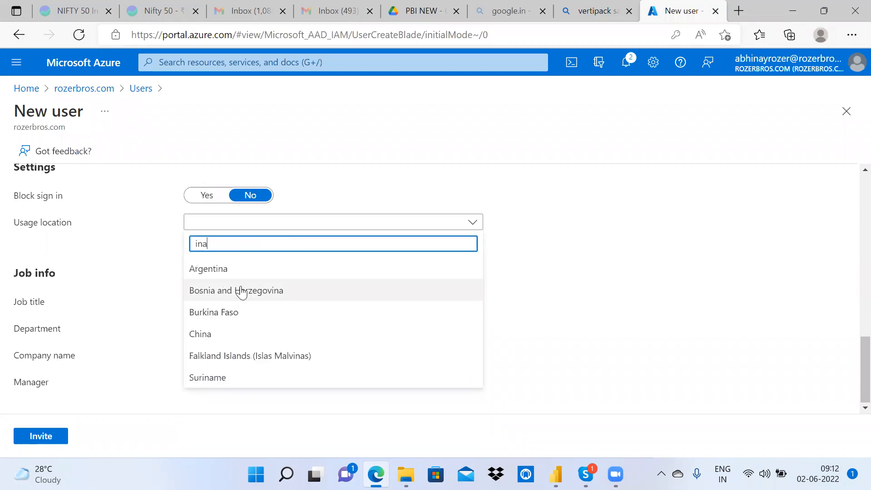
key(BackSpace)
text(dia)
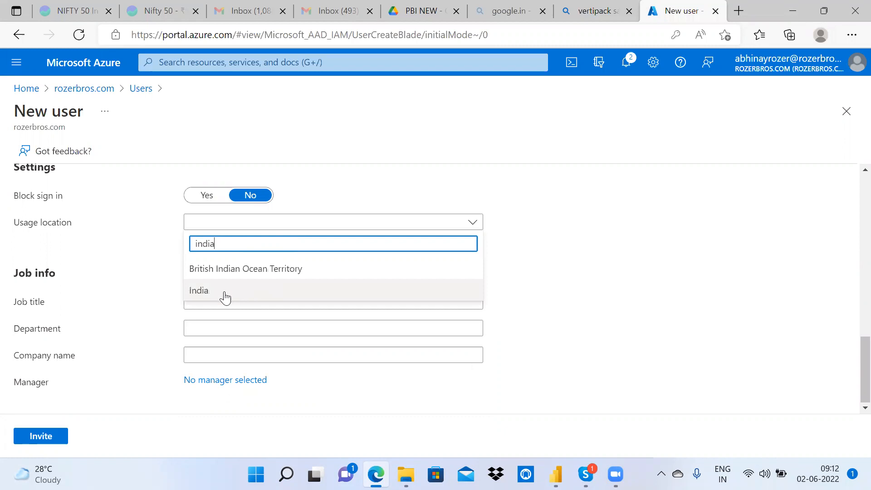
click(205, 296)
click(62, 439)
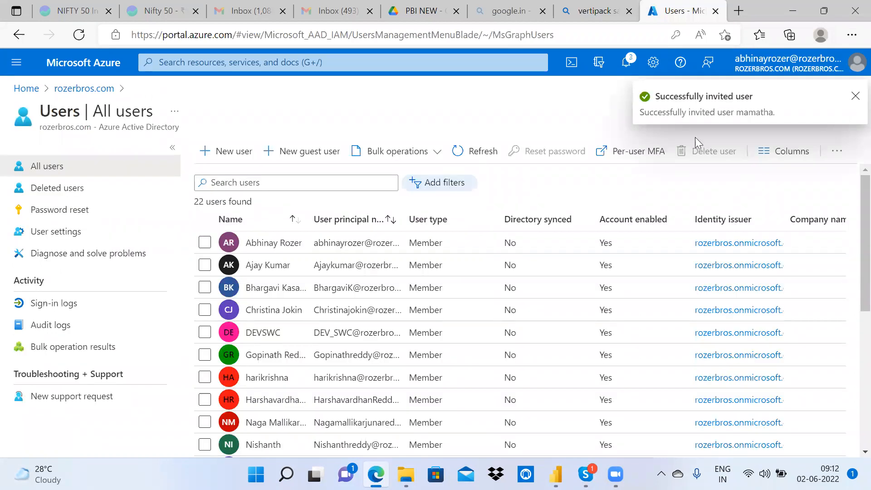
Step: Close the vertipack search and Azure Users tabs, then minimize Edge
click(604, 23)
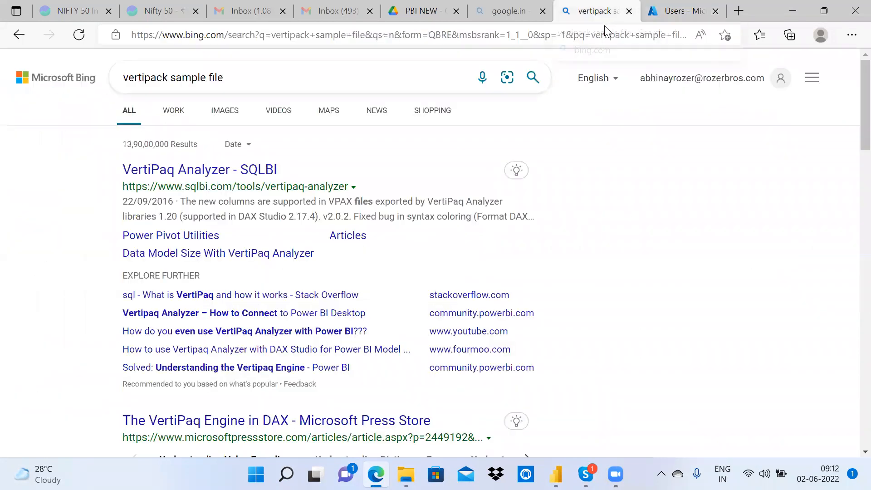
key(ctrl+w)
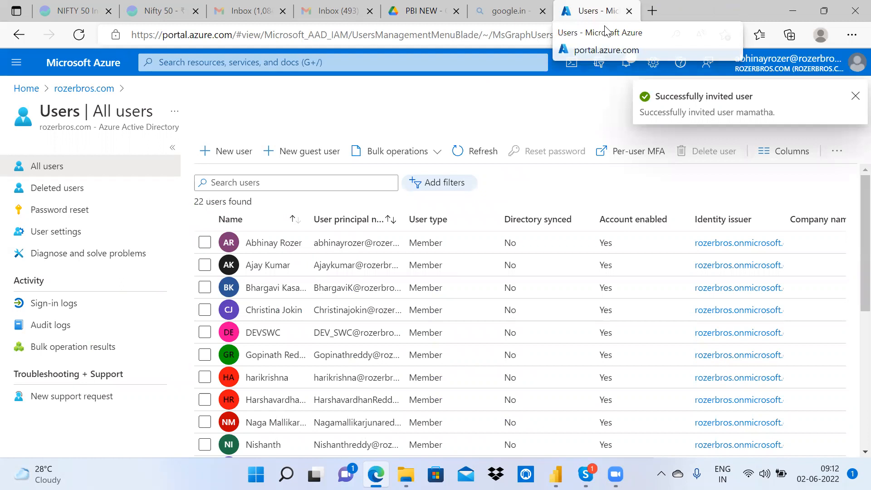
key(ctrl+w)
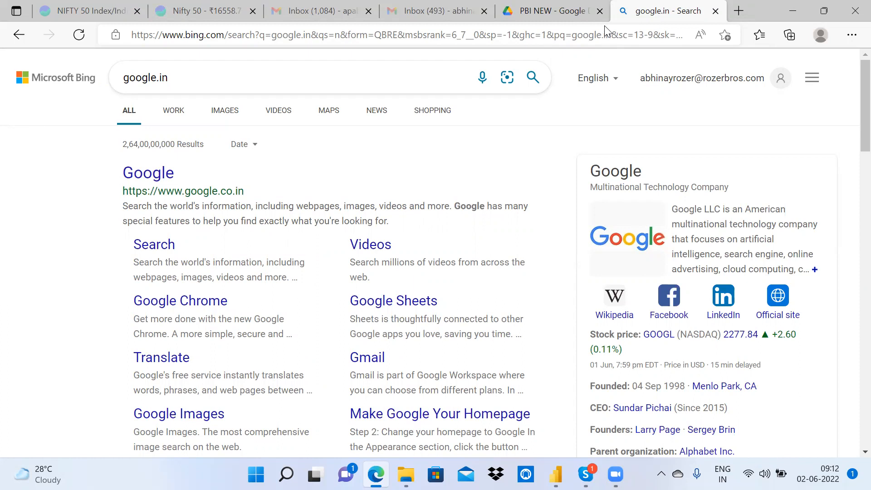
click(793, 11)
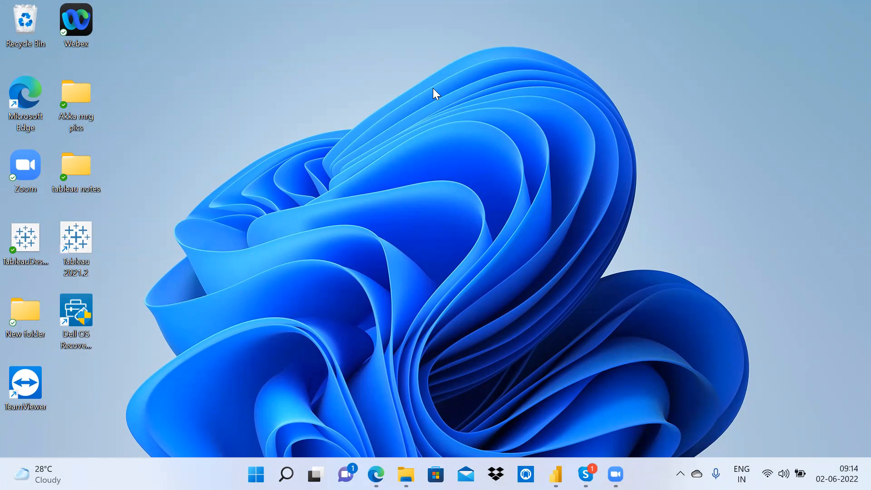
Step: Close the Invoice Report query editor applying its changes, then dismiss the load errors
mouse_move(556, 467)
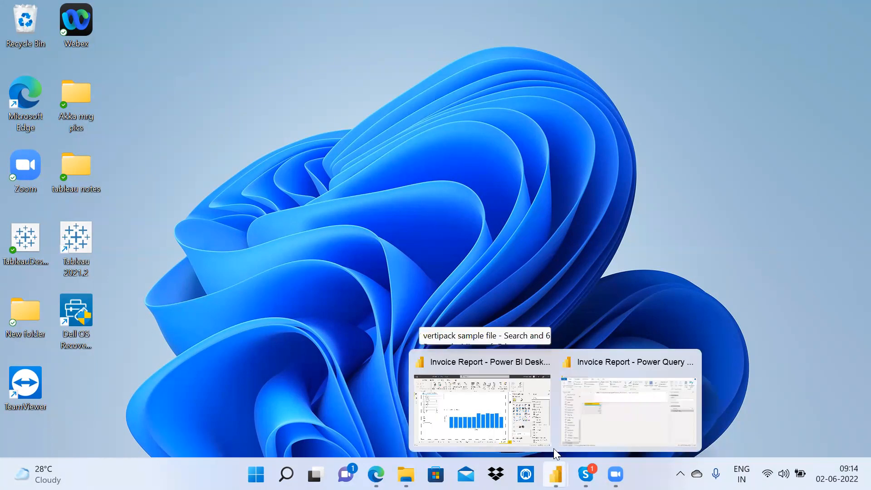
click(688, 363)
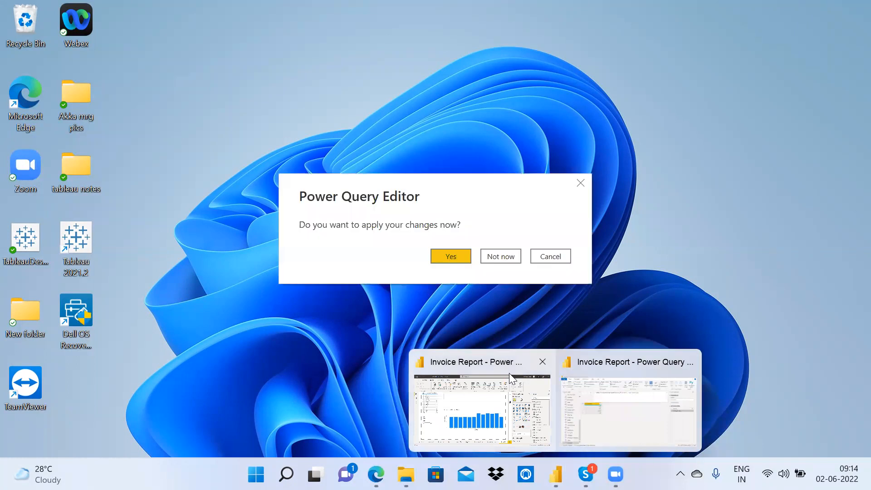
click(452, 258)
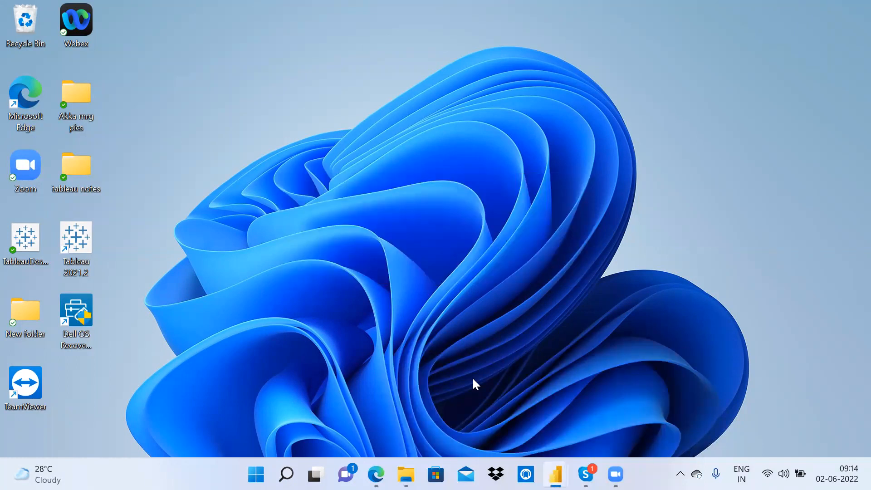
click(406, 475)
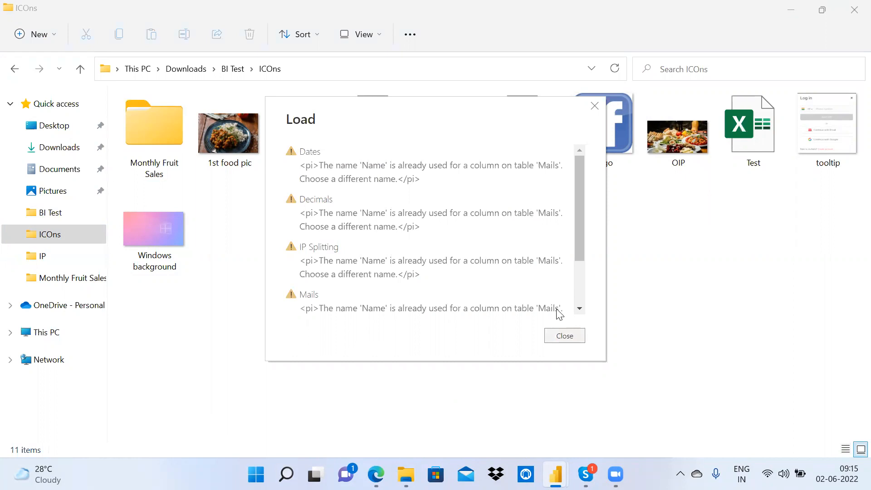
click(565, 335)
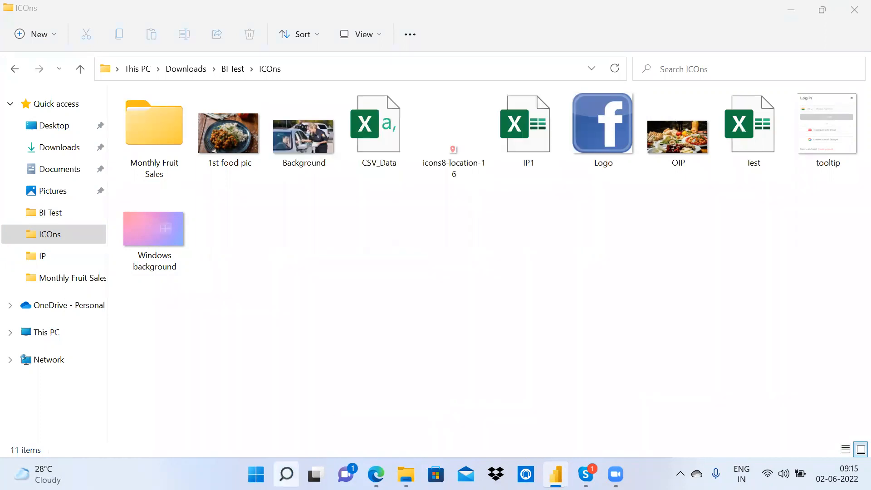
click(286, 474)
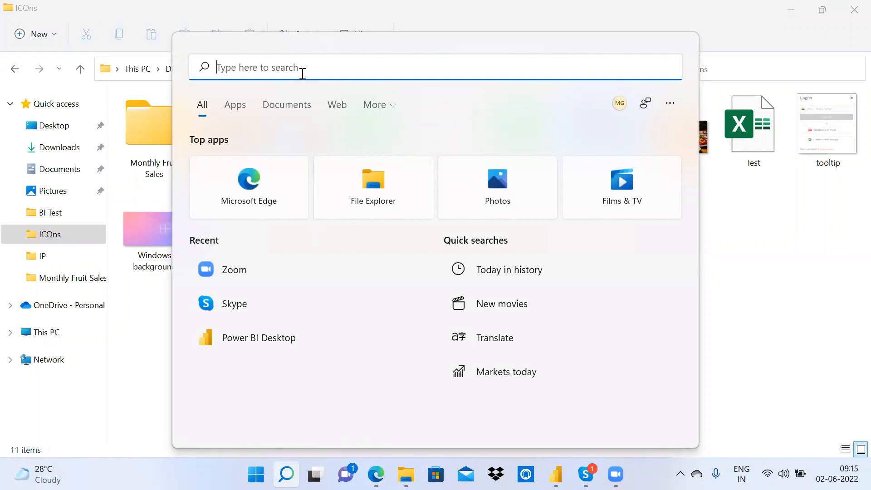
Step: Launch the recent Power BI report T via a 'pow' search, then minimize File Explorer
text(pow)
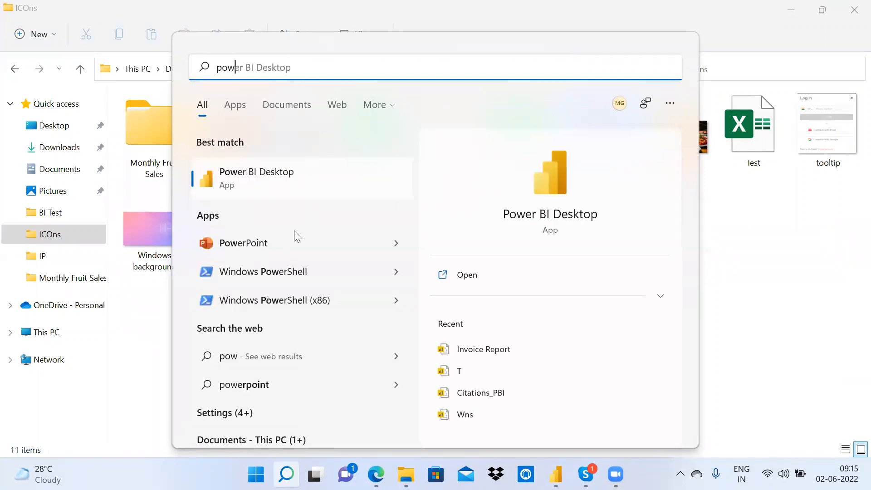
click(480, 373)
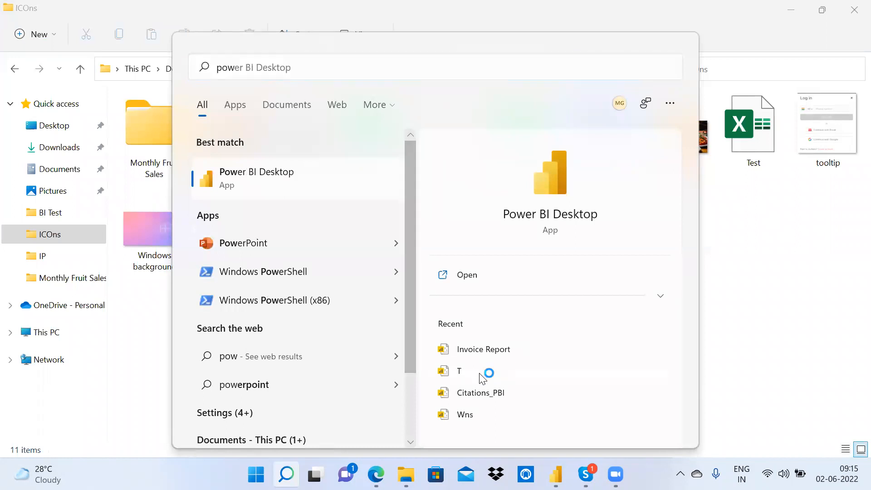
click(792, 10)
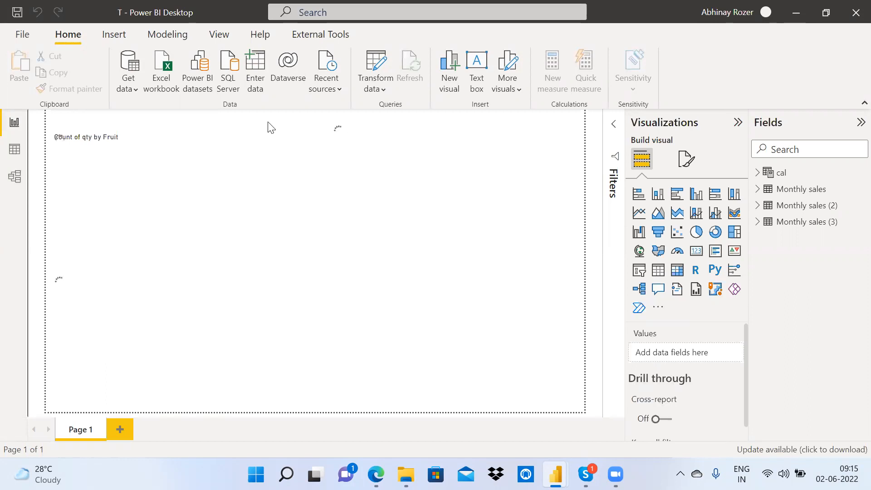
Step: Open Power Query Editor to view report T's three Monthly sales queries, then minimize it
click(376, 68)
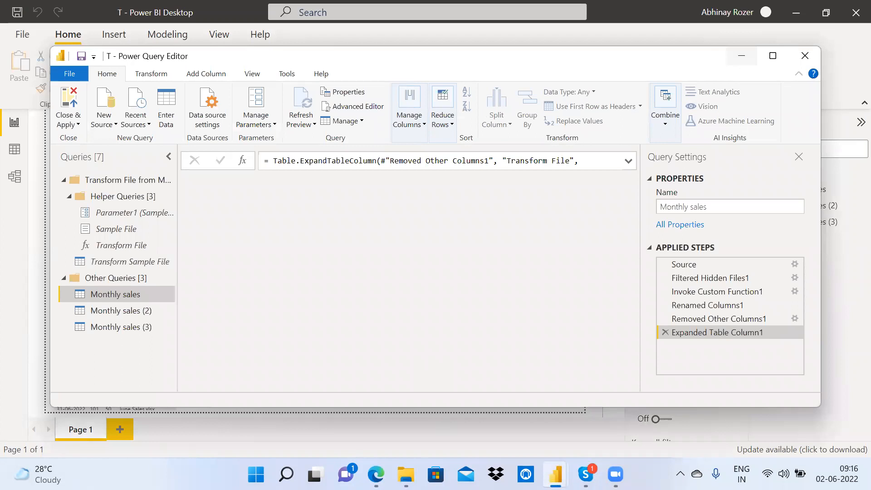
click(742, 55)
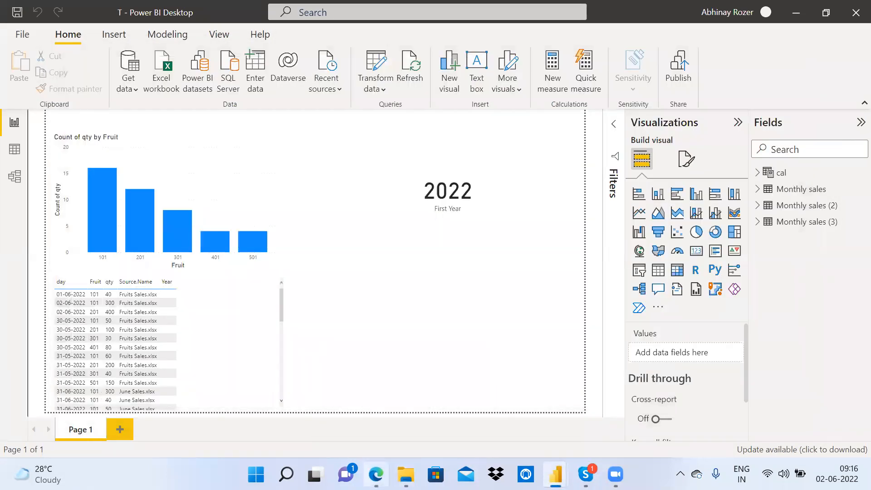
Step: Search the web in Edge for 'hunger index 2022'
click(165, 34)
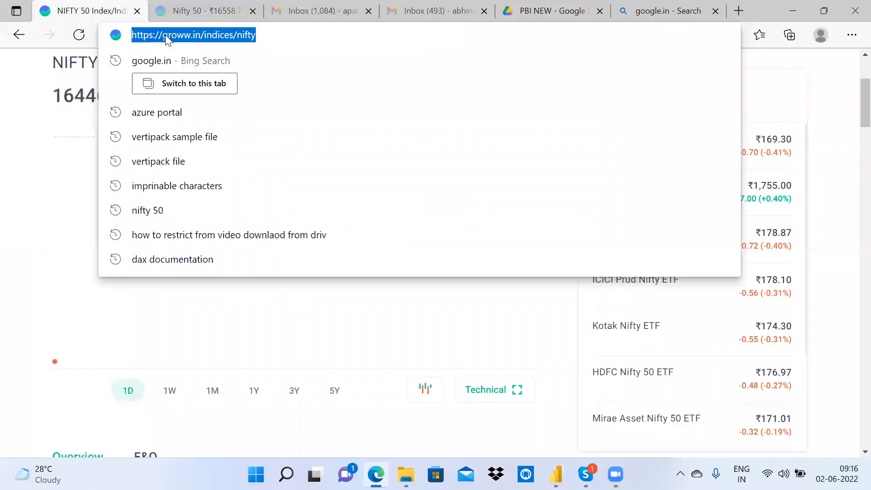
text(hn)
key(BackSpace)
text(u)
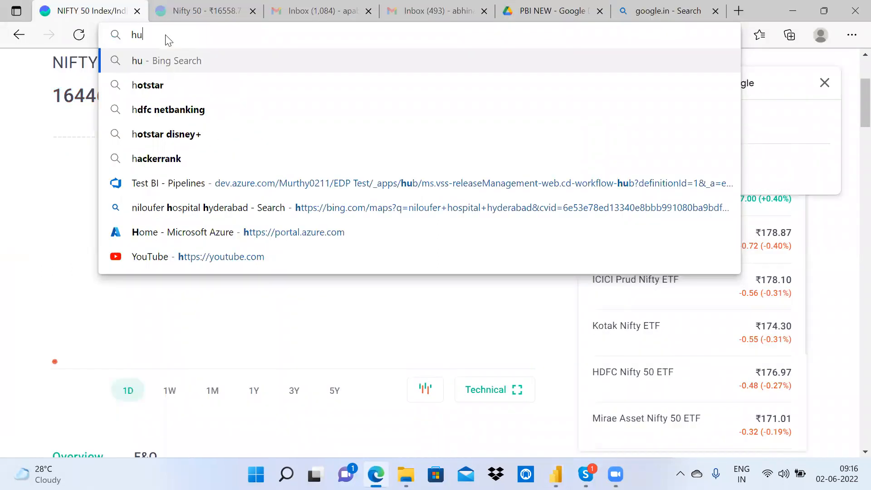
text(nger index)
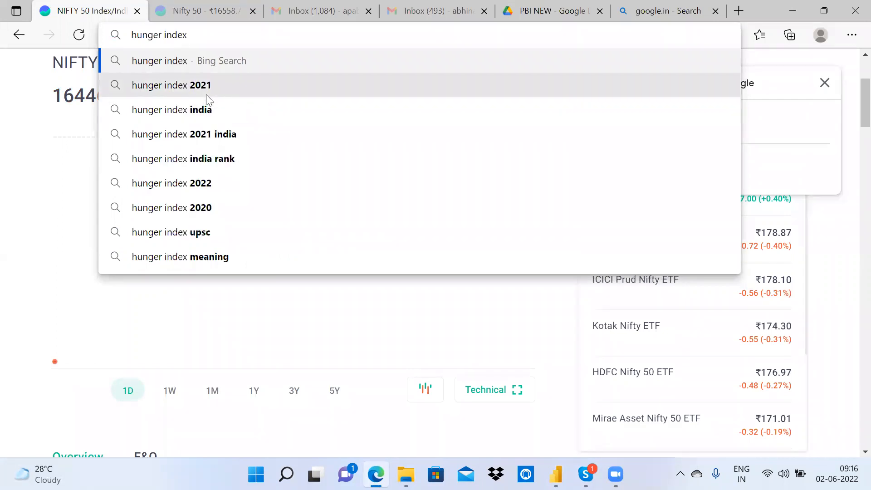
click(204, 183)
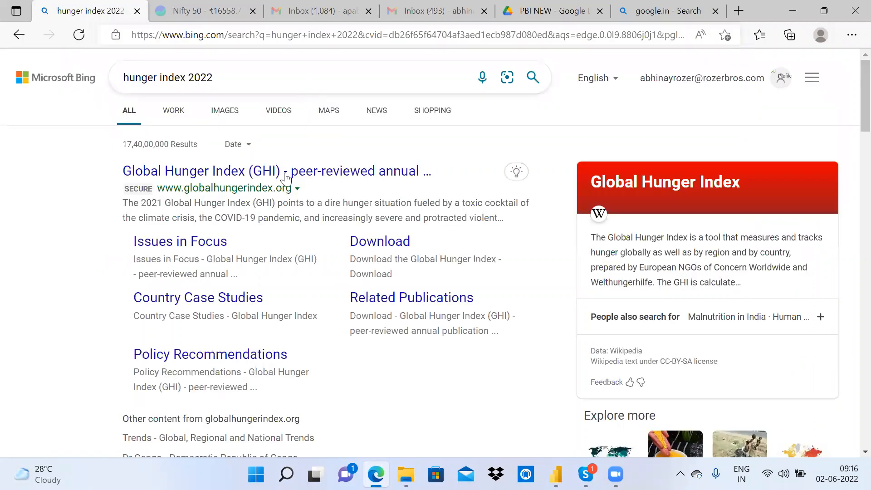
Step: Browse and close the Global Hunger Index website result, then open the Wikipedia Global Hunger Index article
click(299, 173)
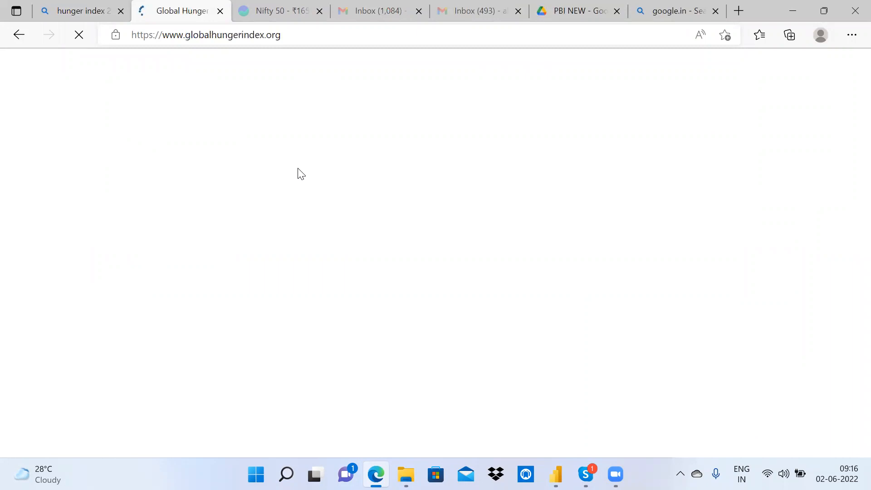
scroll(299, 171, down, 8)
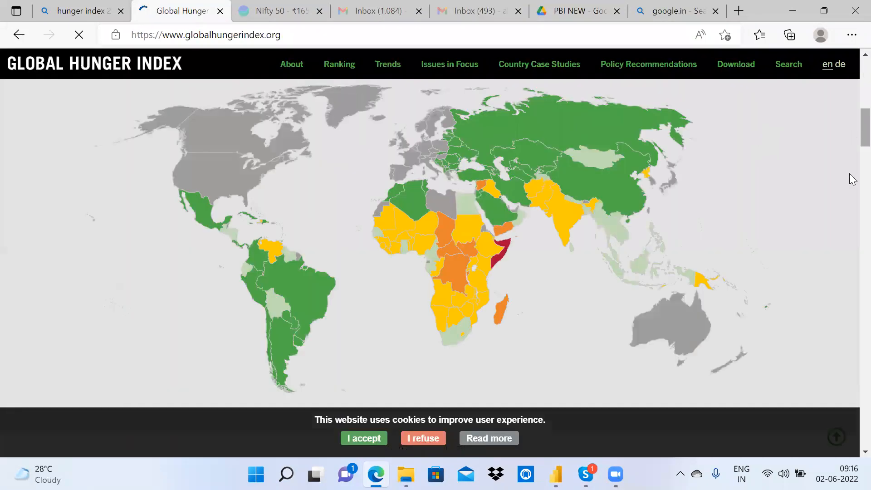
drag(850, 272, 845, 121)
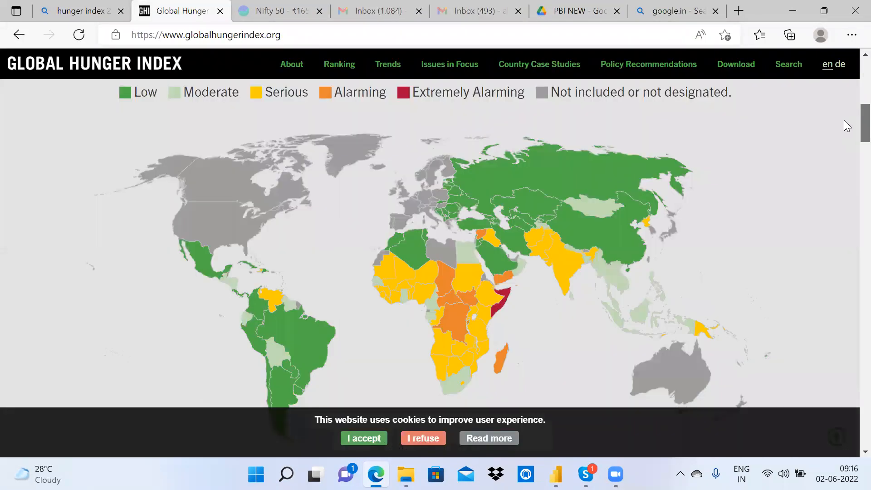
scroll(276, 73, up, 2)
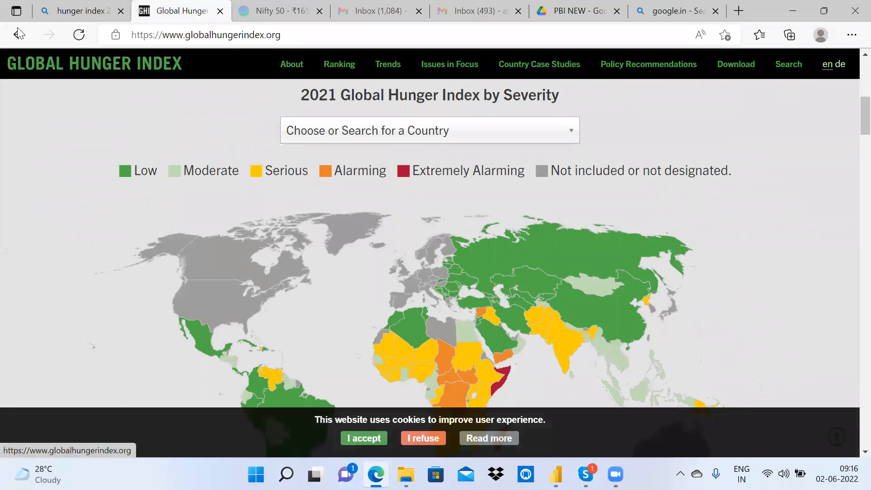
key(ctrl+w)
scroll(317, 240, down, 8)
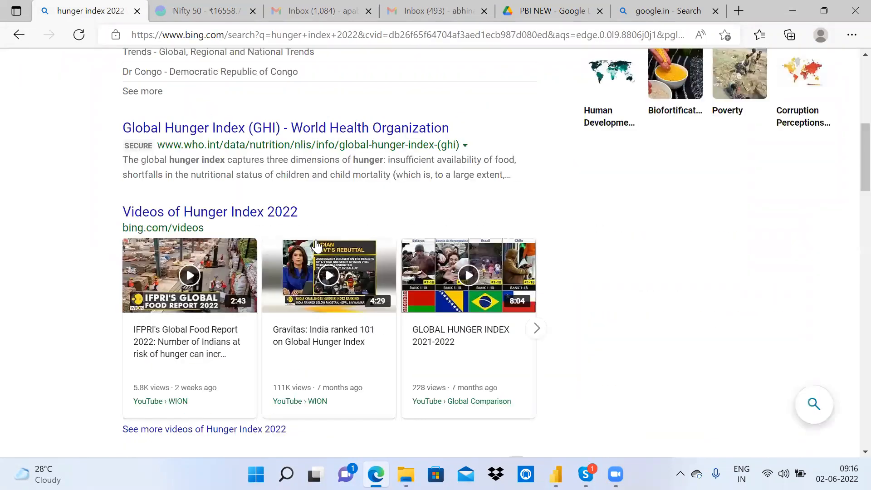
scroll(316, 246, down, 3)
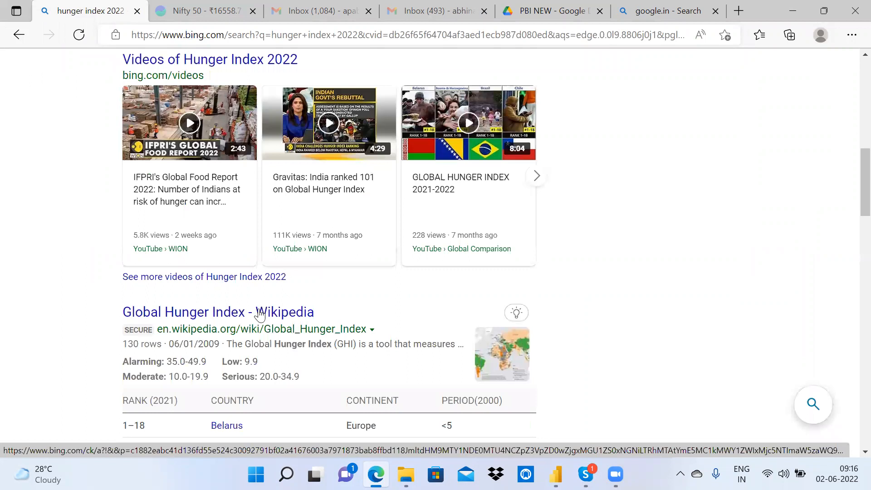
click(260, 313)
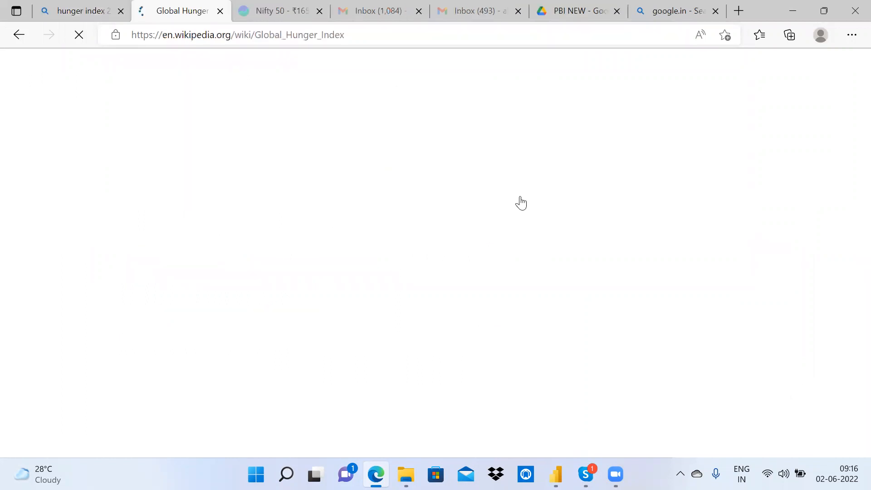
scroll(520, 199, down, 5)
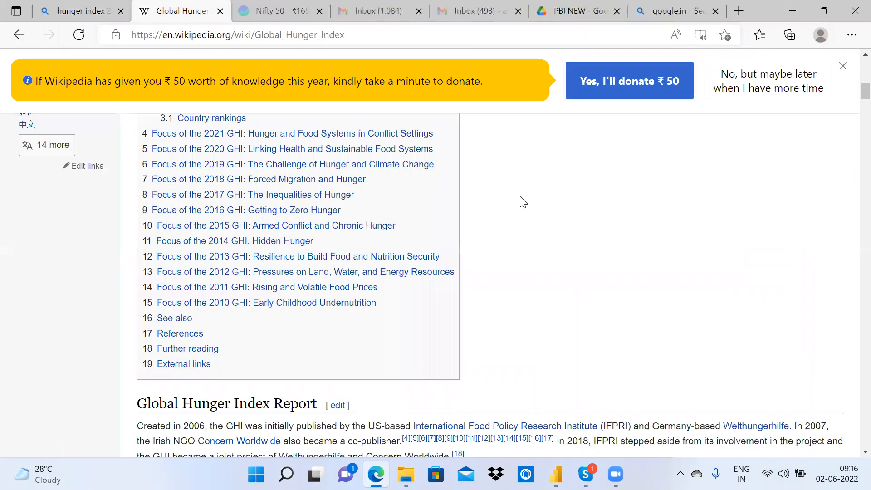
scroll(522, 200, down, 5)
scroll(523, 202, down, 5)
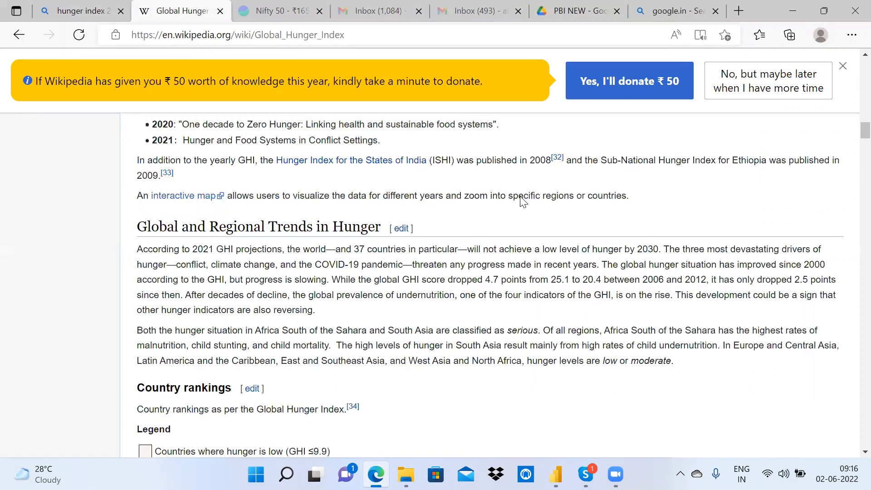
scroll(523, 201, down, 5)
scroll(442, 255, up, 1)
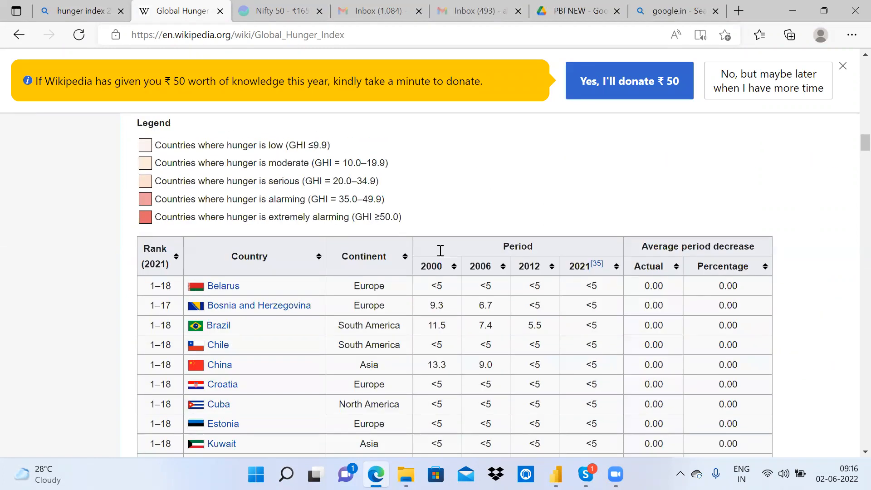
scroll(440, 251, down, 10)
scroll(852, 180, down, 7)
scroll(852, 179, down, 20)
scroll(850, 183, up, 20)
scroll(854, 77, up, 10)
scroll(856, 88, down, 14)
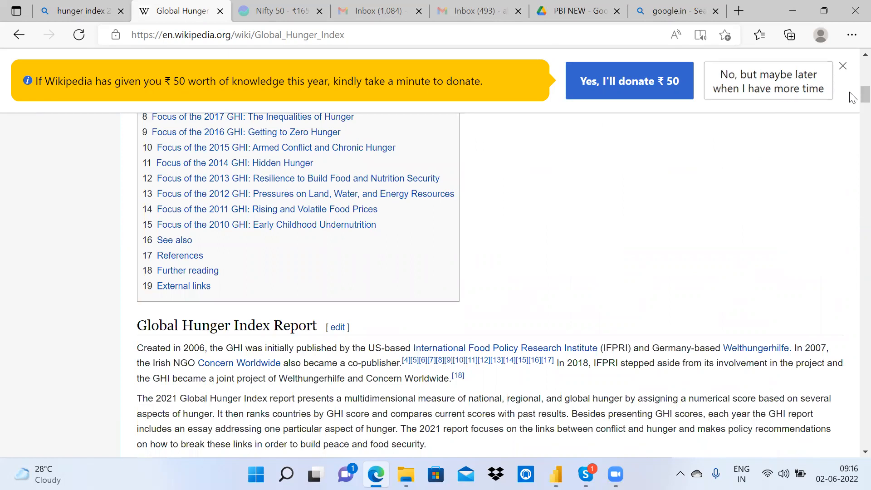
Step: Copy the Wikipedia Global Hunger Index URL and connect to it as a new Web source in Power Query
click(145, 40)
key(ctrl+c)
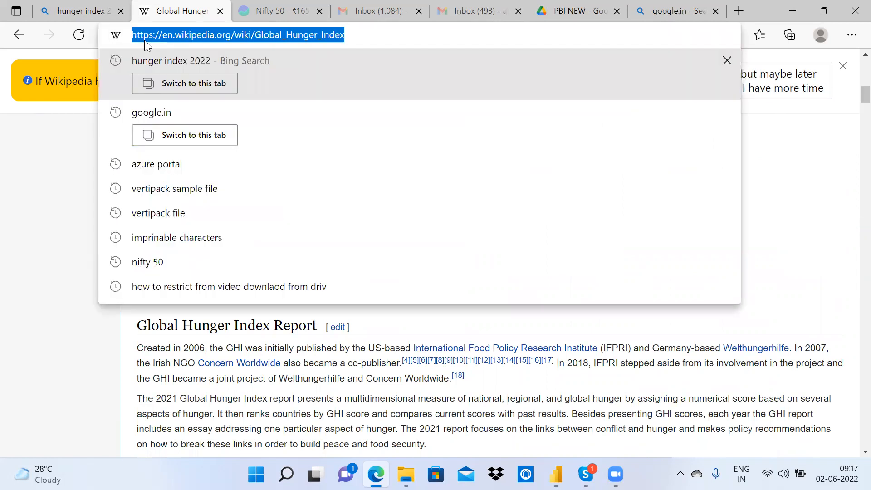
click(555, 474)
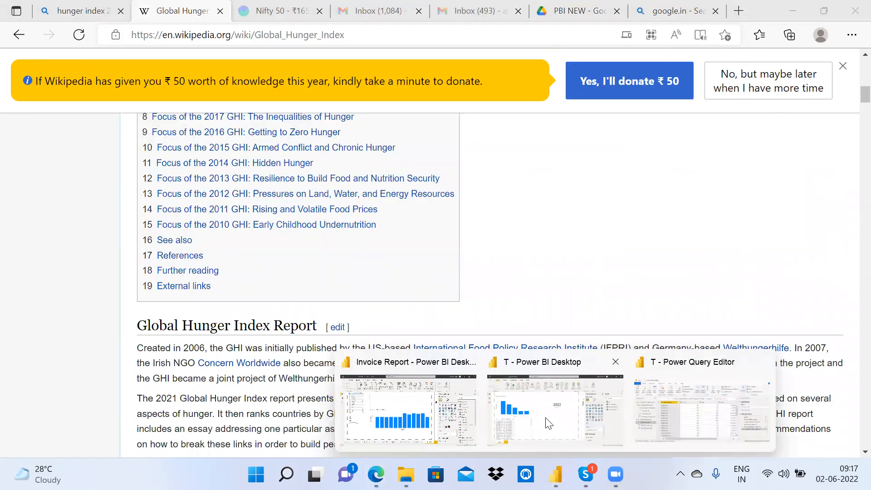
click(688, 423)
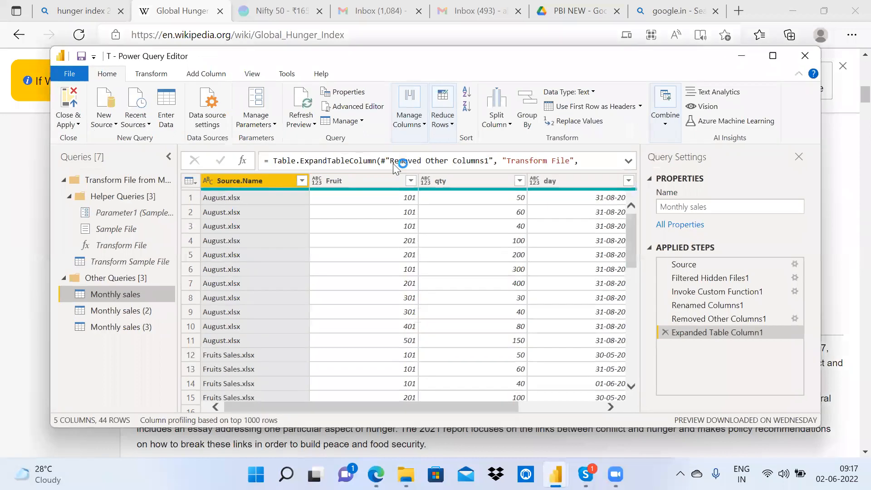
click(772, 57)
click(53, 73)
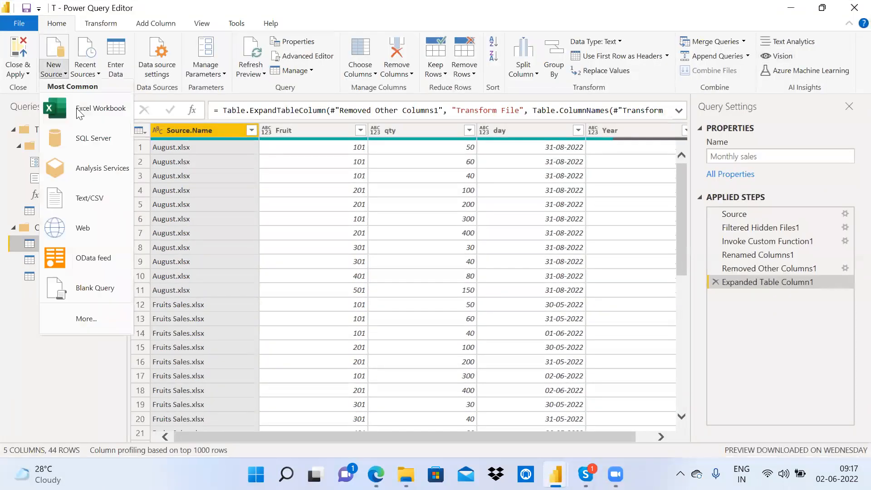
click(92, 233)
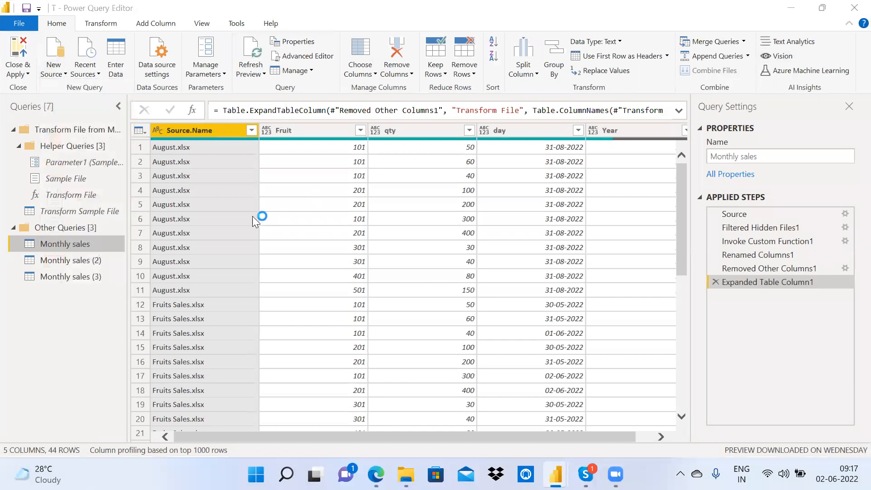
key(ctrl+v)
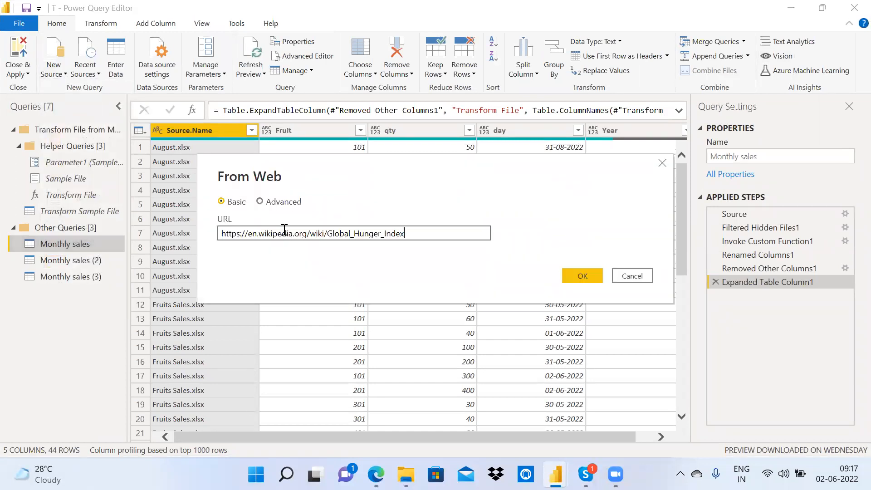
click(582, 276)
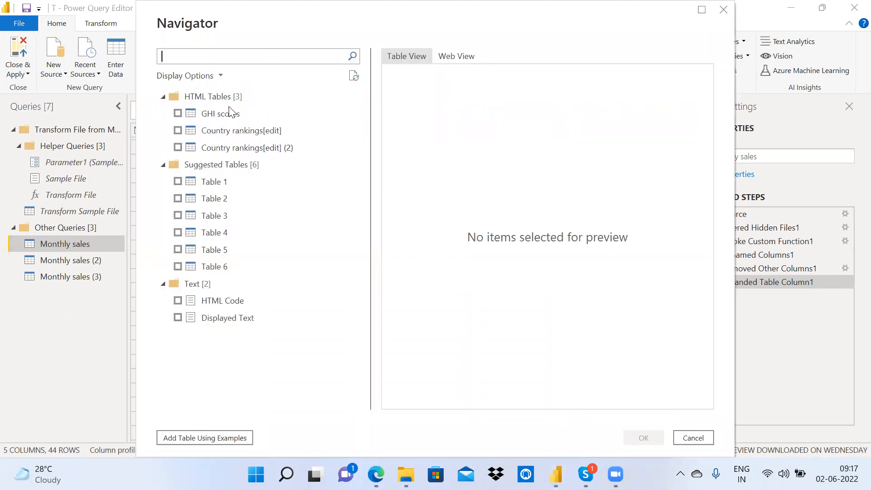
Step: Preview GHI scores, the Country rankings tables and Table 1, then tick Country rankings[edit] (2) for loading
click(225, 116)
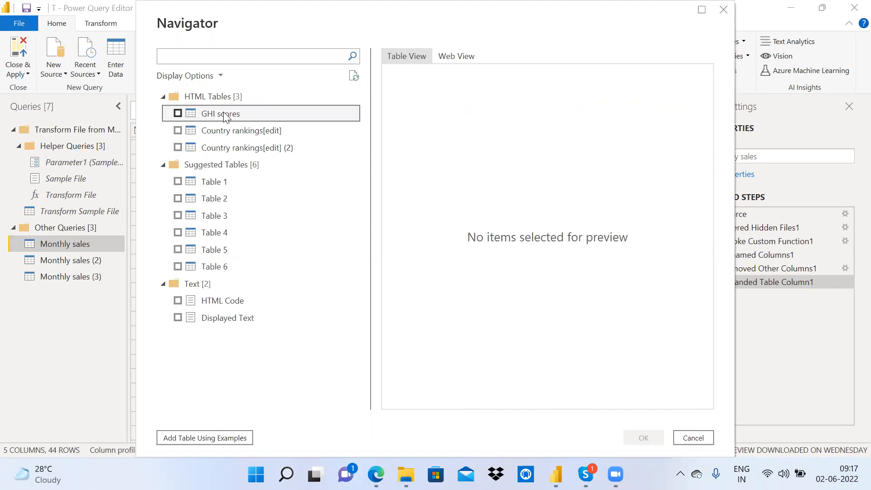
click(229, 132)
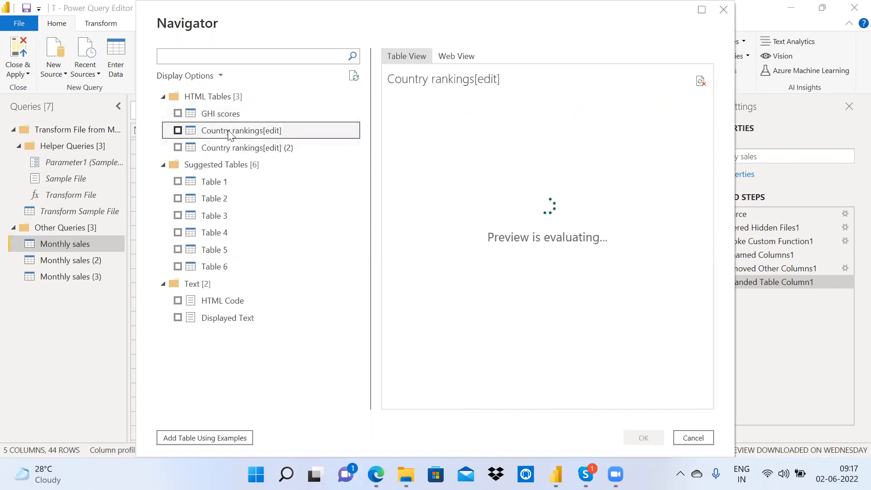
click(232, 149)
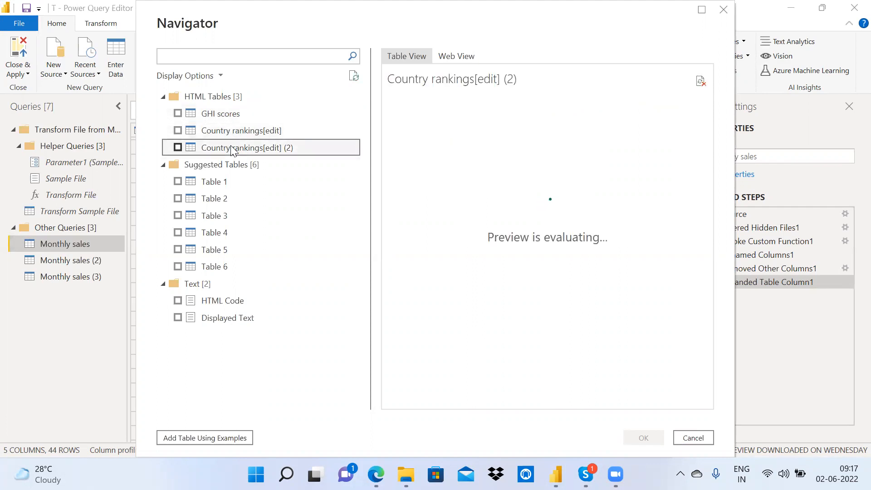
drag(484, 399, 521, 400)
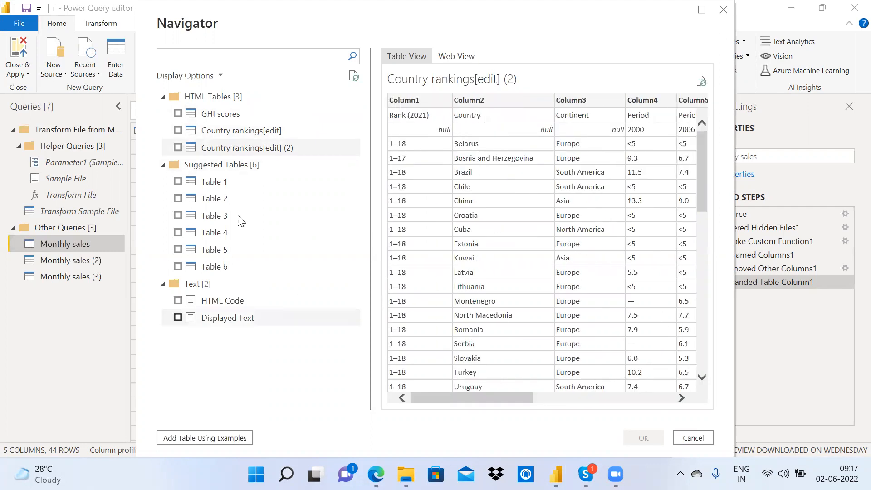
click(225, 184)
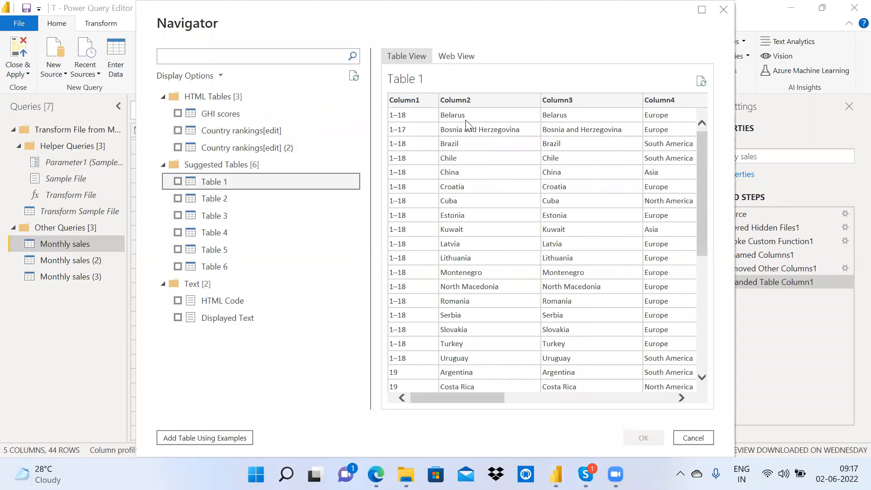
scroll(479, 402, right, 8)
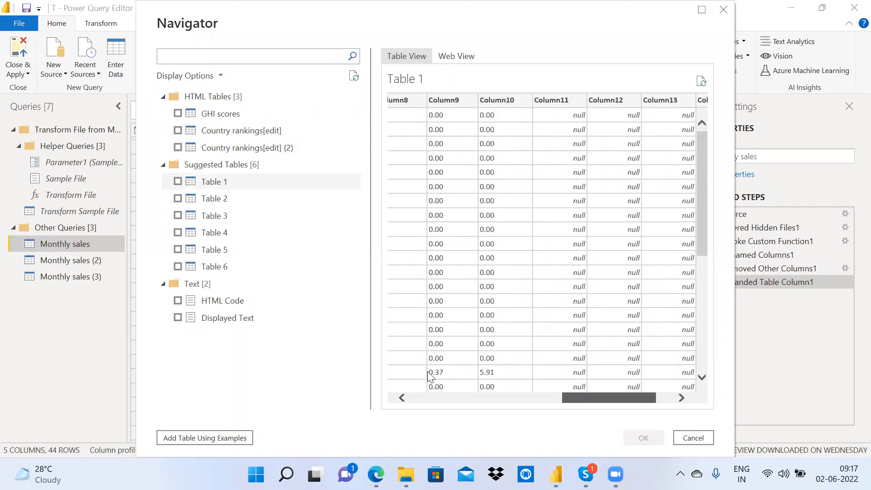
click(229, 151)
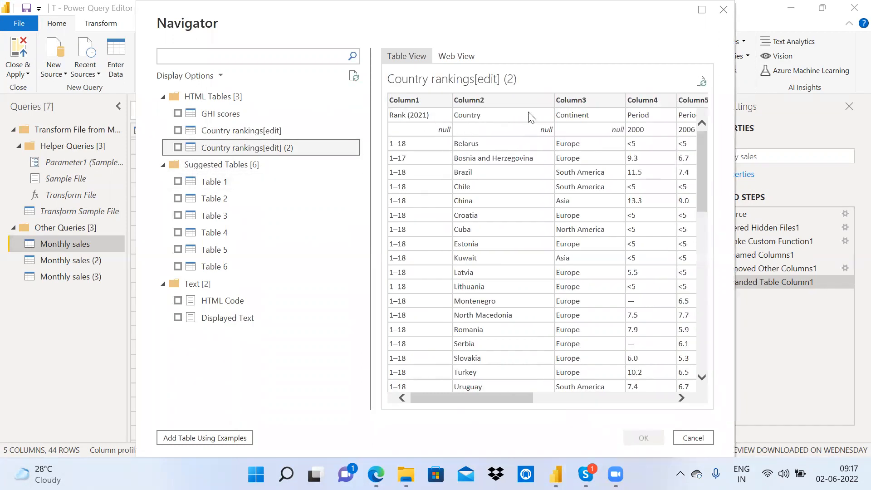
drag(519, 395, 366, 399)
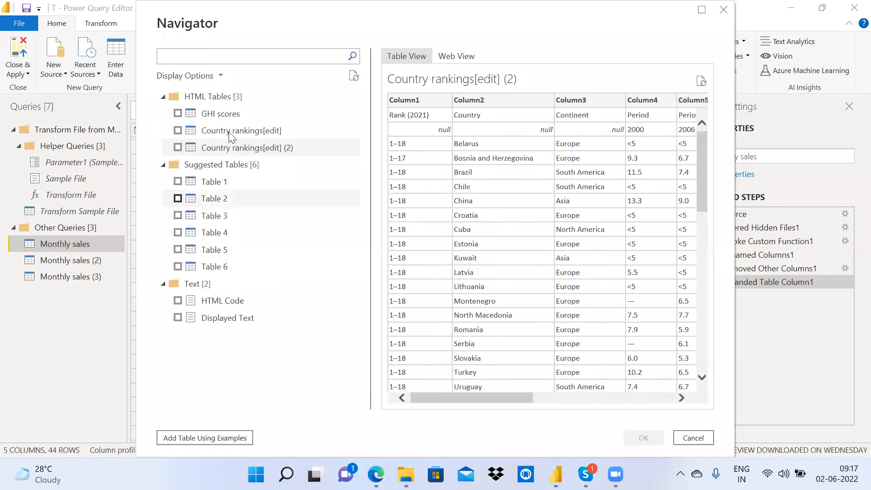
click(176, 146)
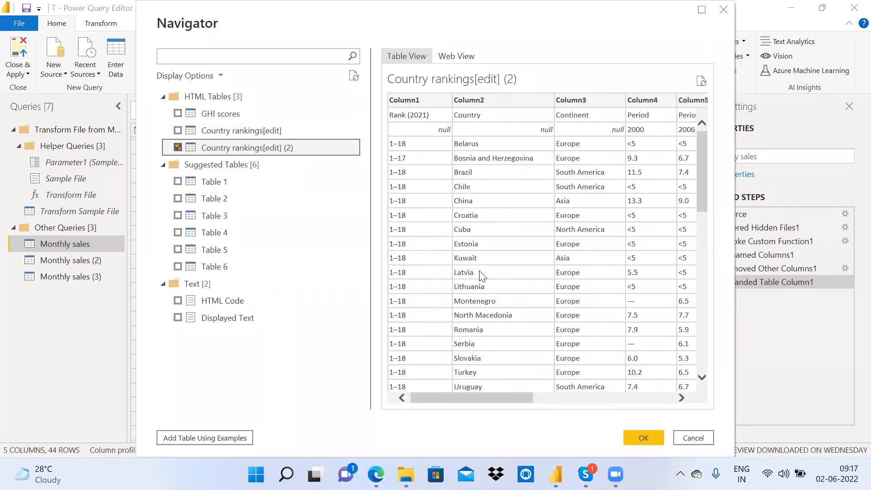
key(alt+Tab)
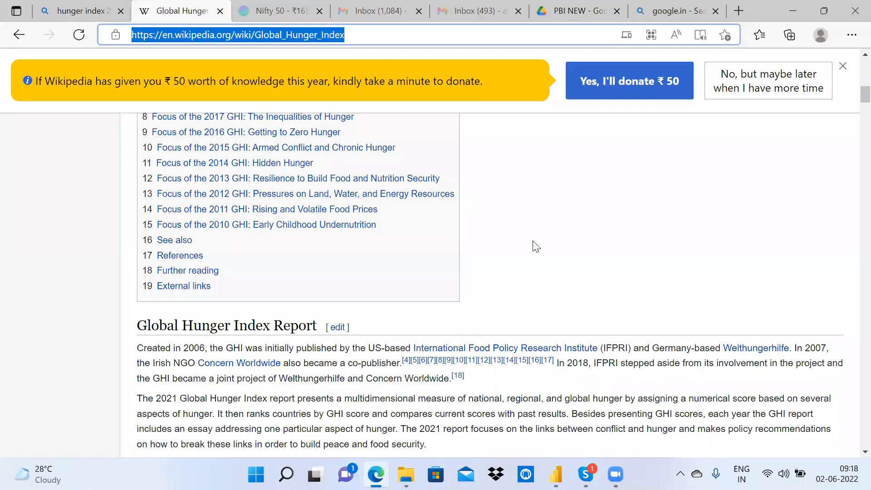
Step: Select all columns of the Country rankings[edit] (2) table in Power Query Editor
key(alt+Tab)
drag(362, 436, 432, 426)
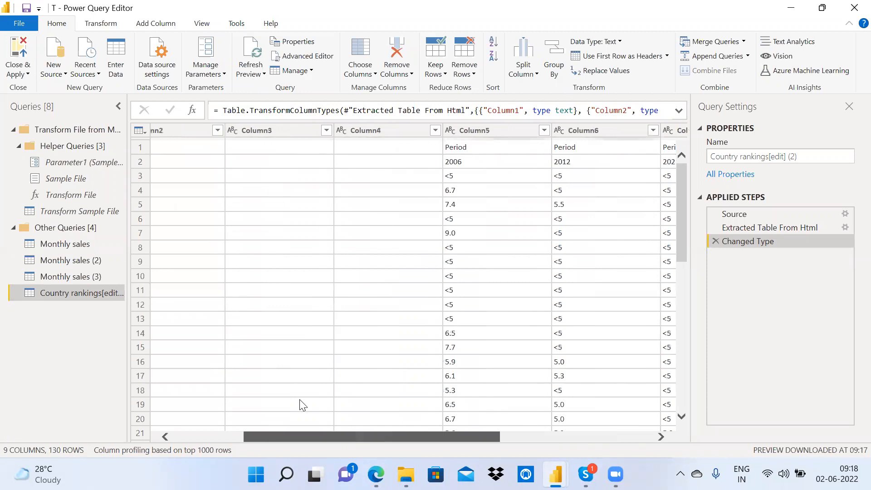
click(209, 131)
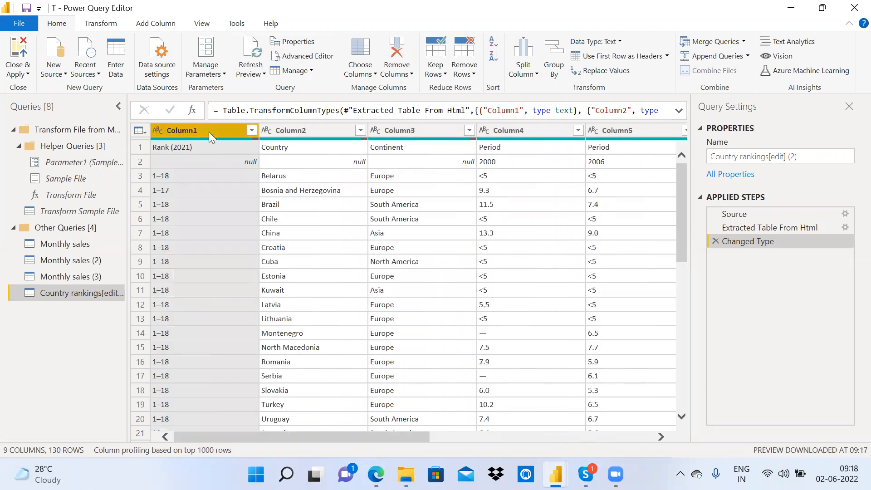
key(ctrl+a)
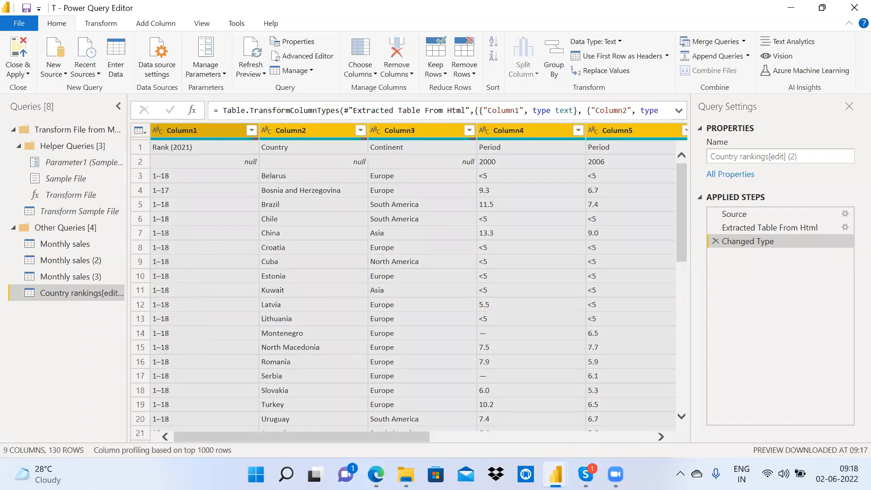
Step: Find Excel through Windows search and launch it
mouse_move(376, 475)
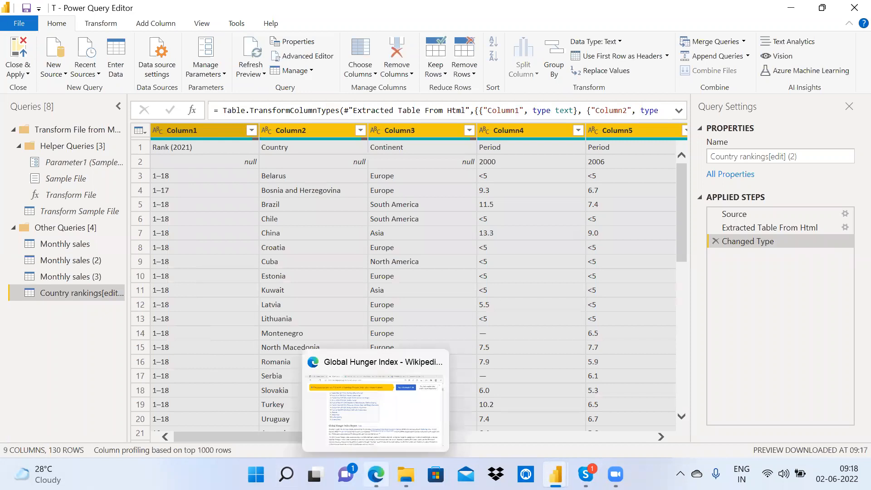
click(274, 323)
text(x)
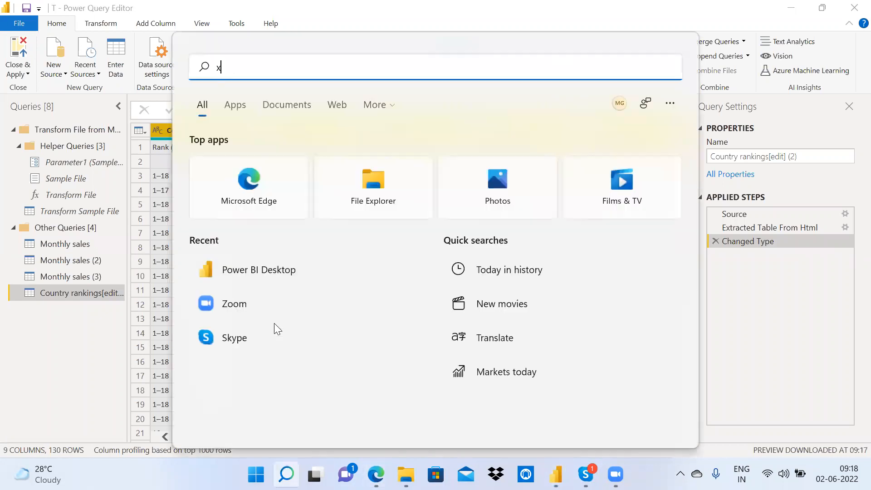
text(cel)
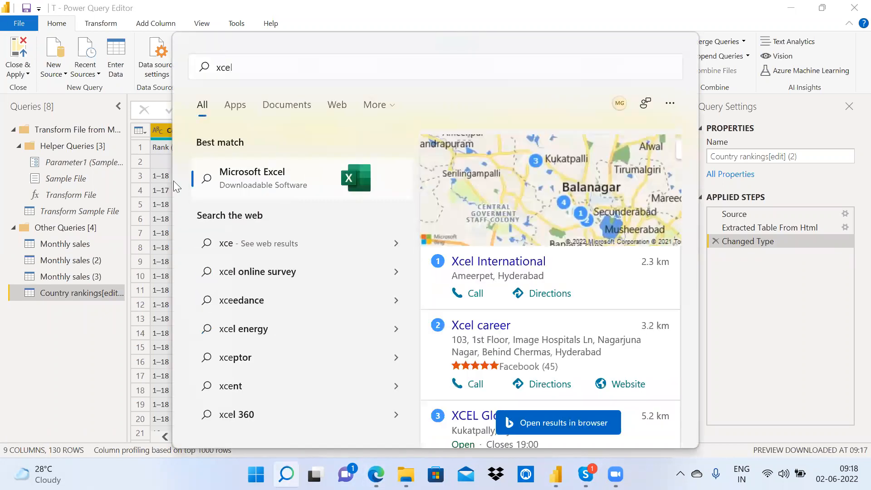
click(223, 169)
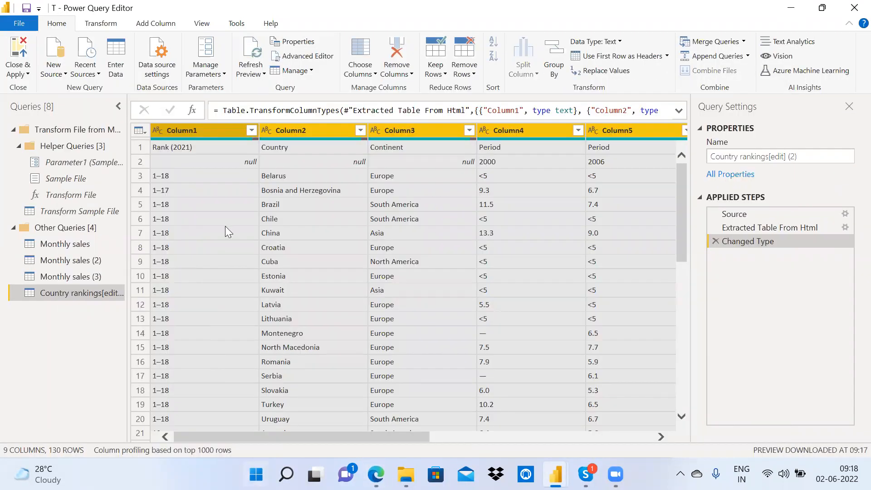
key(super)
Step: Create a blank Excel workbook and paste the copied rankings table at A1
click(385, 175)
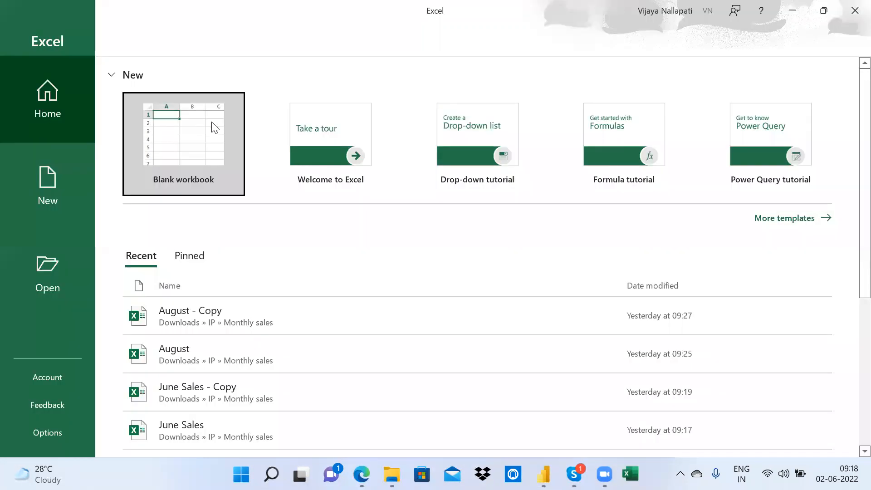
click(214, 127)
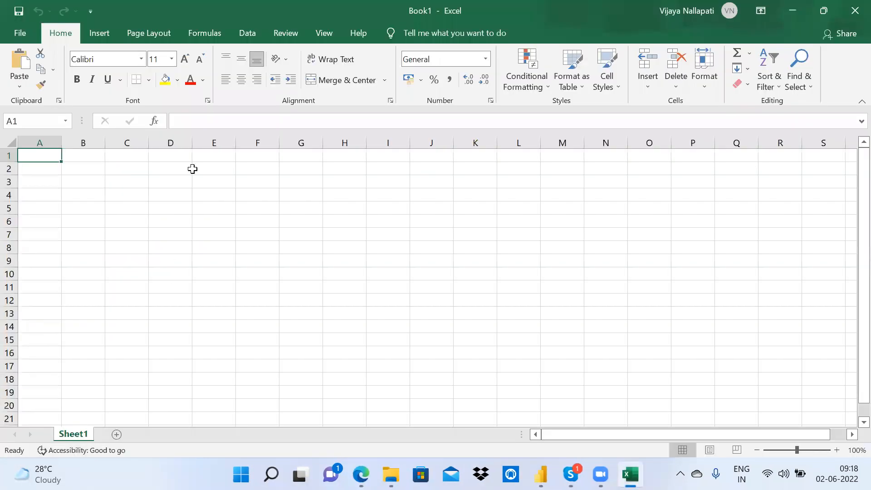
key(ctrl+v)
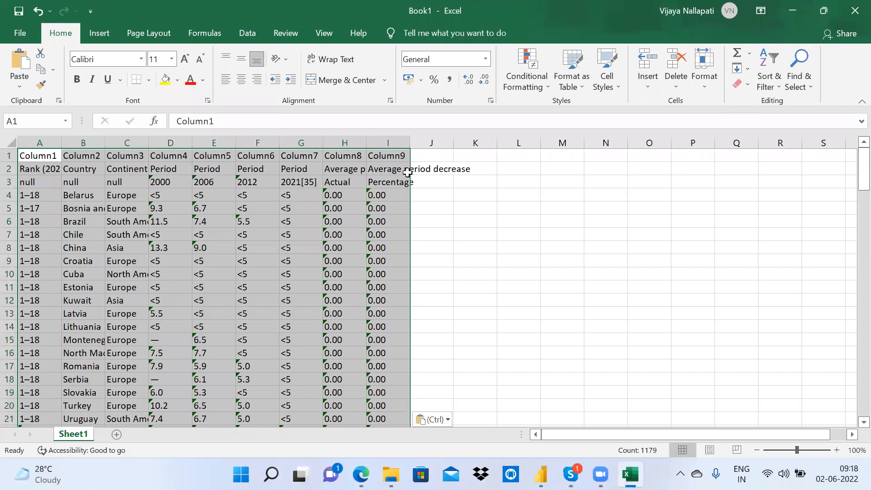
key(ctrl)
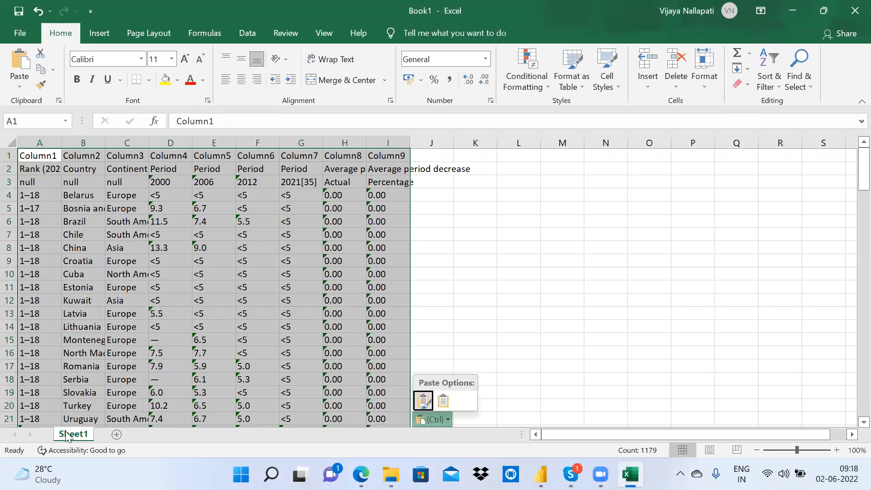
click(82, 433)
Step: Rename Sheet1 to 'Hunger Index'
double_click(82, 433)
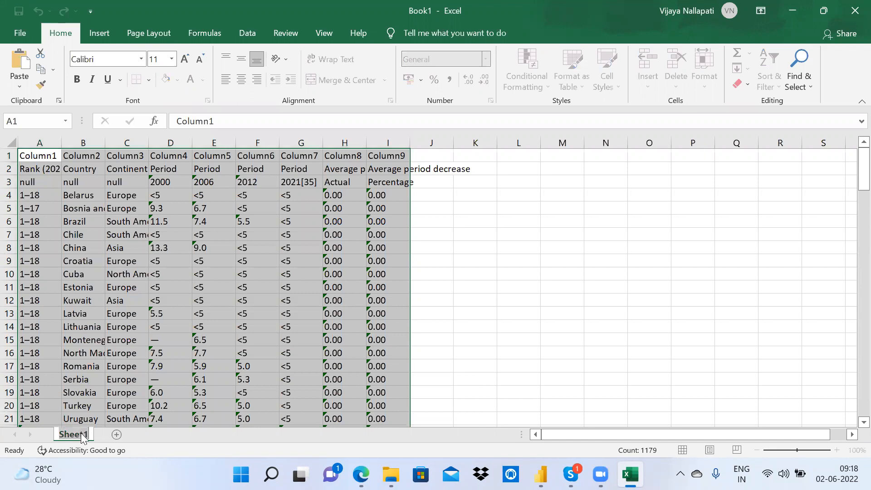
text(Hunger Index)
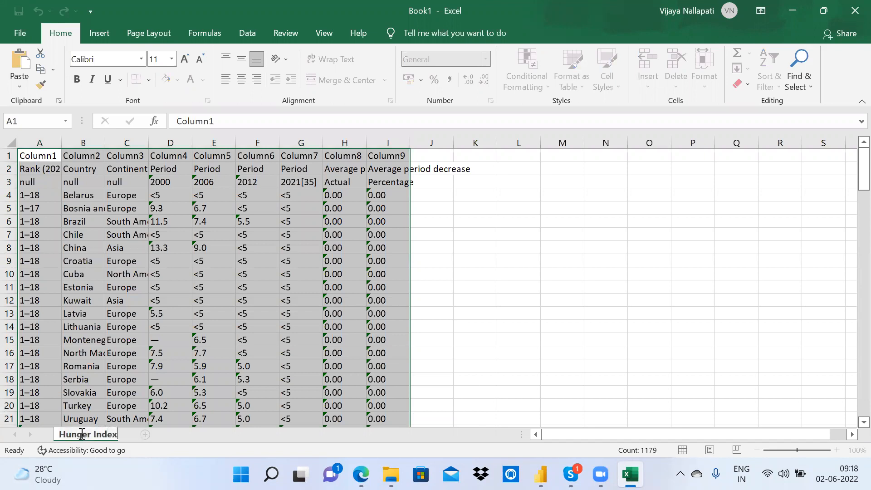
key(Return)
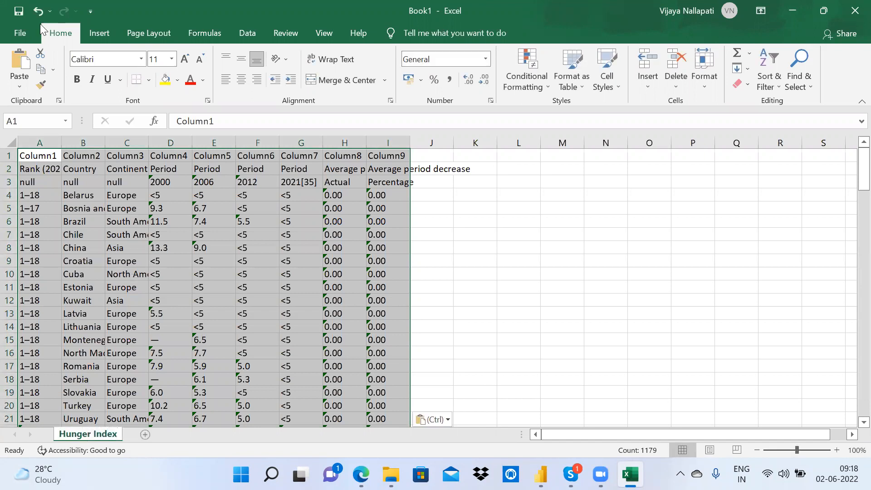
Step: Save the workbook as 'Hunger Index' in the Downloads > IP folder
key(ctrl+s)
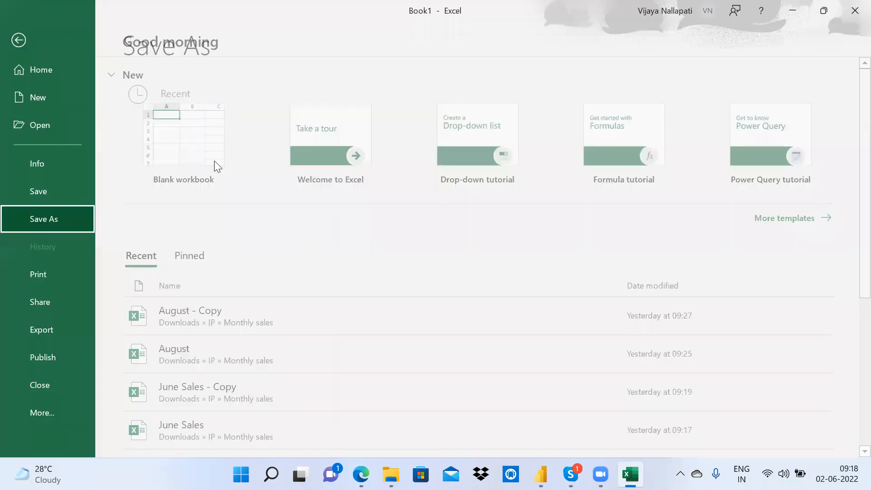
click(198, 262)
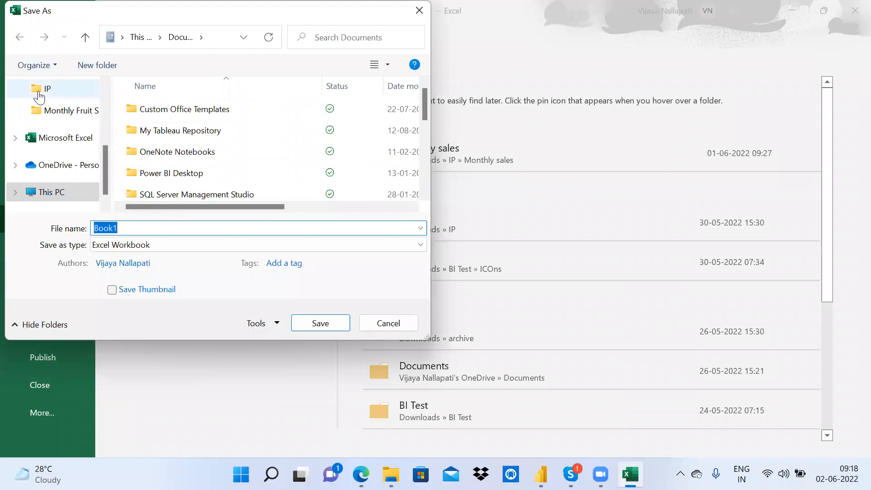
click(42, 88)
double_click(143, 228)
text(Hunger Index)
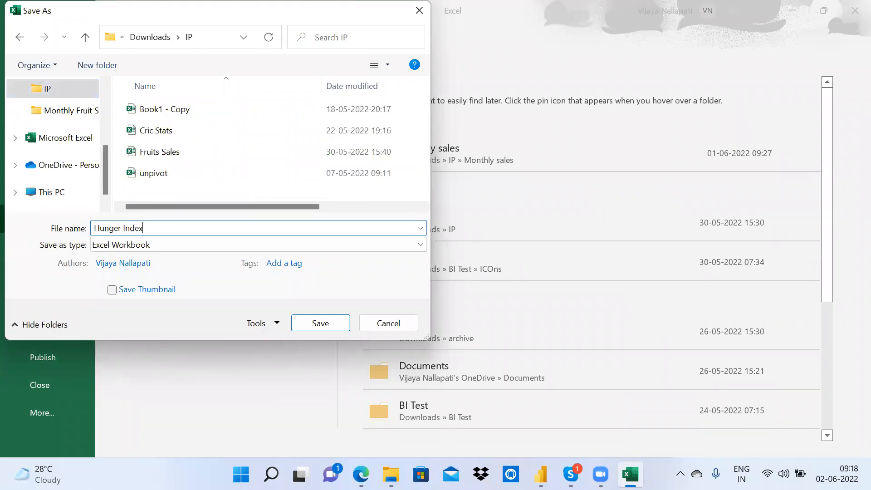
click(332, 322)
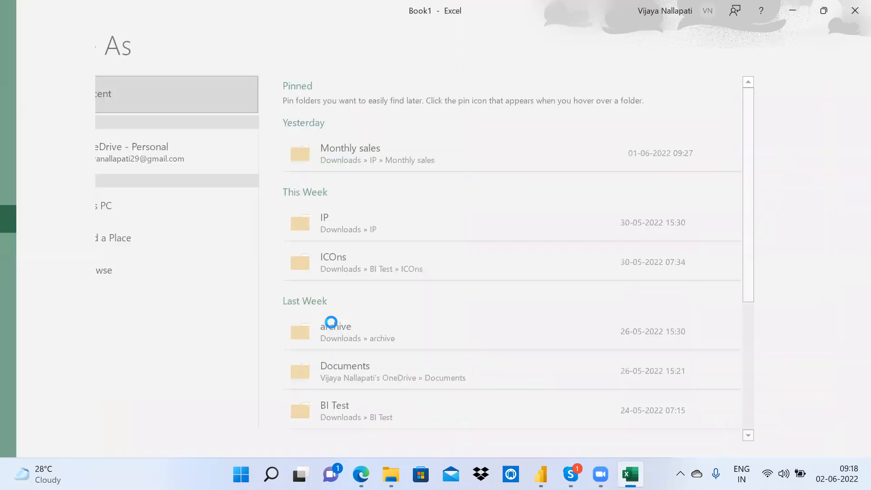
Step: Close Excel and promote the first row to headers such as Rank (2021), Country and Continent
click(854, 11)
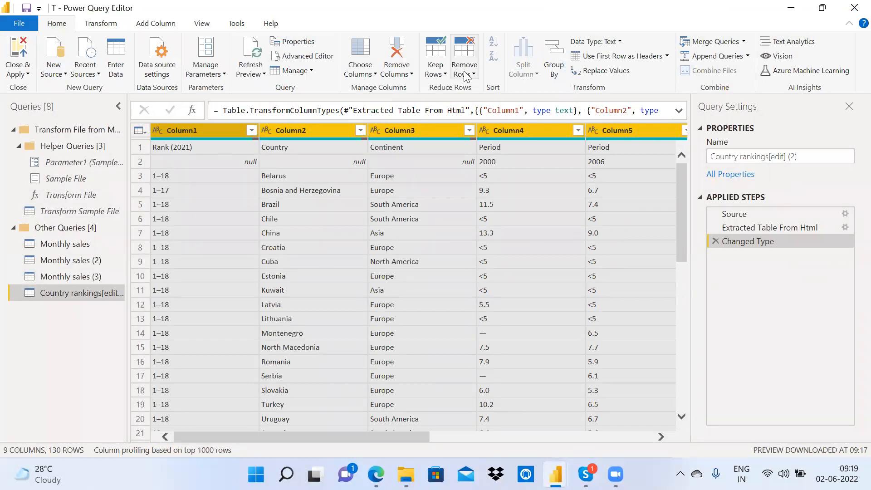
click(607, 57)
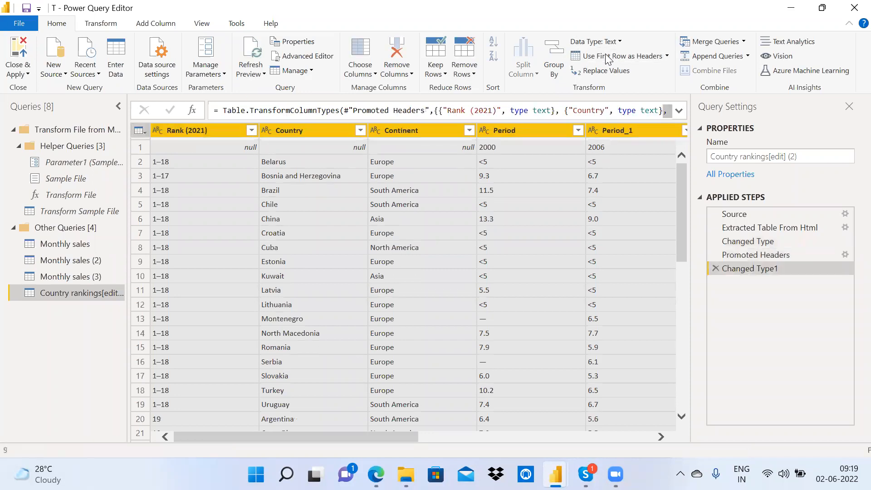
drag(387, 436, 351, 405)
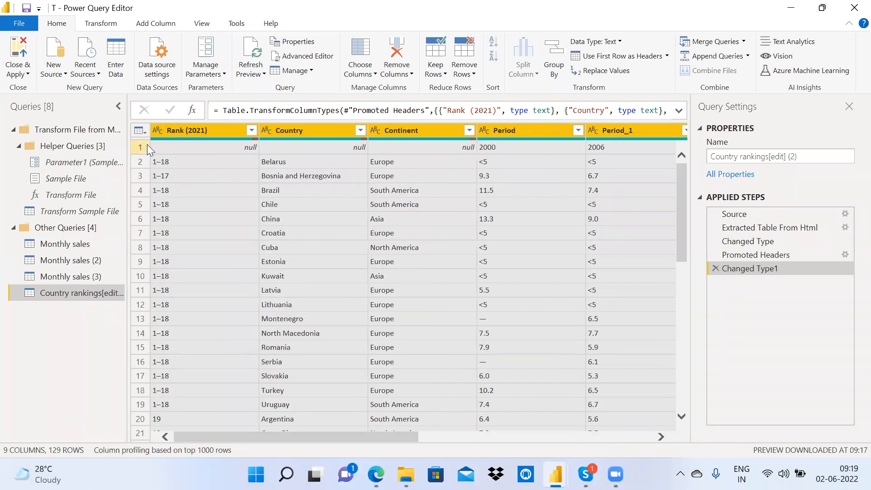
Step: Remove the top 1 row, move that step above Changed Type1, and delete Changed Type1
click(465, 68)
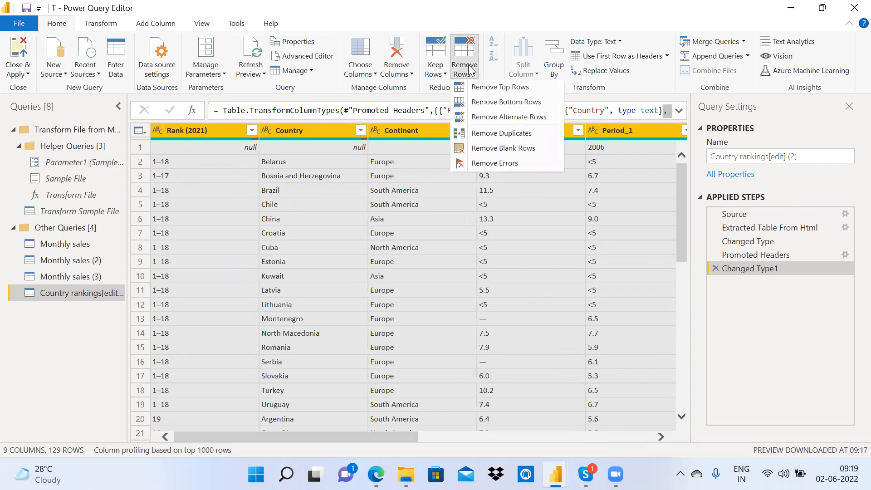
click(499, 87)
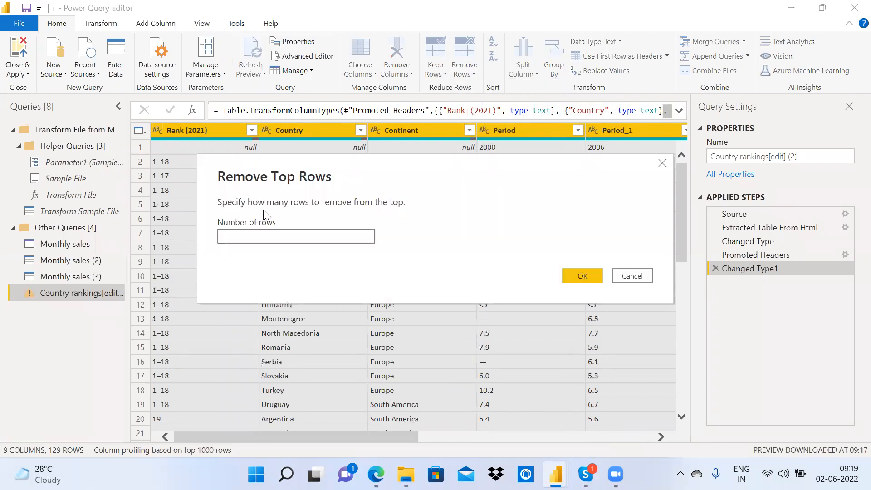
text(1)
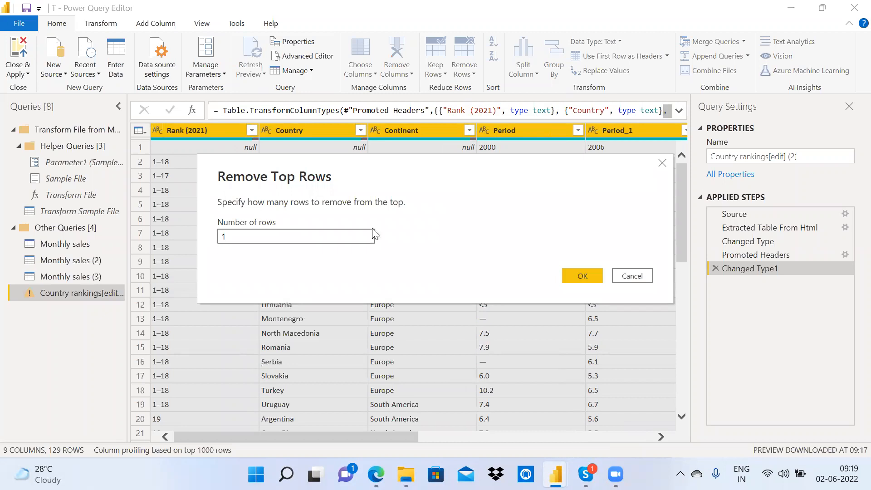
click(583, 277)
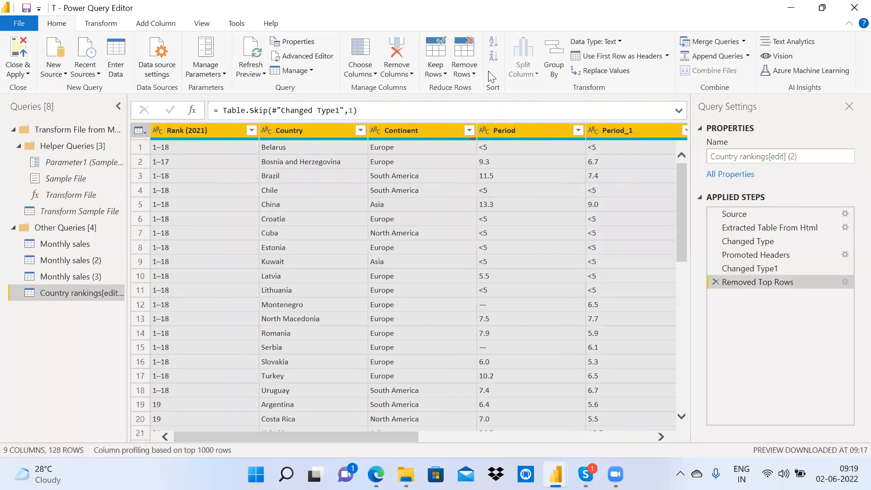
drag(312, 438, 249, 435)
drag(792, 285, 777, 262)
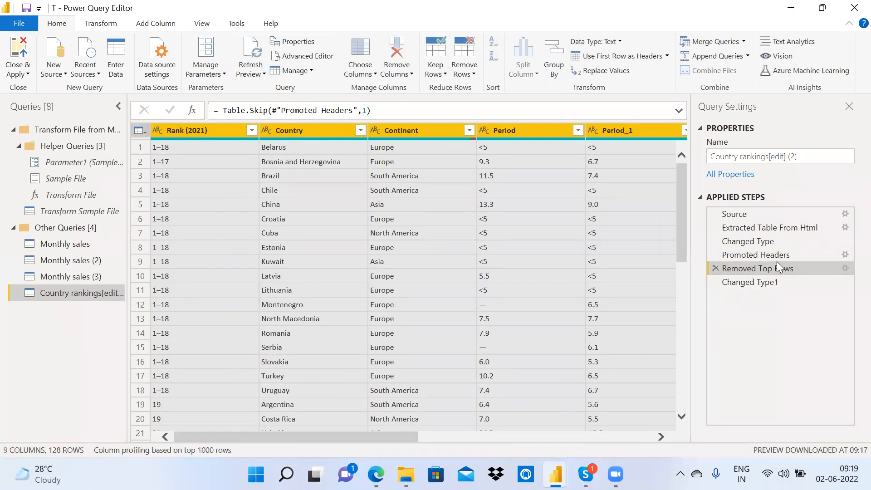
click(717, 282)
Step: Re-detect the column data types, then apply the changes and close the editor
click(104, 26)
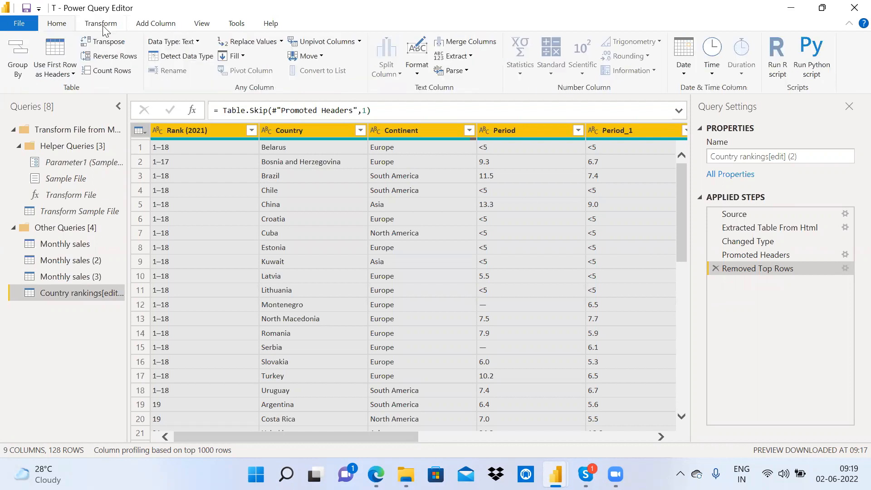
click(186, 57)
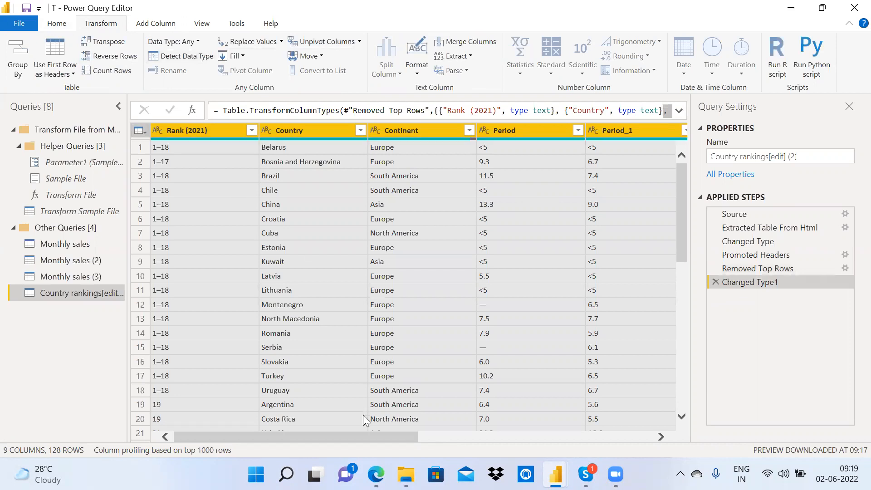
mouse_move(350, 438)
mouse_down()
mouse_move(574, 432)
mouse_move(348, 422)
mouse_up()
click(57, 24)
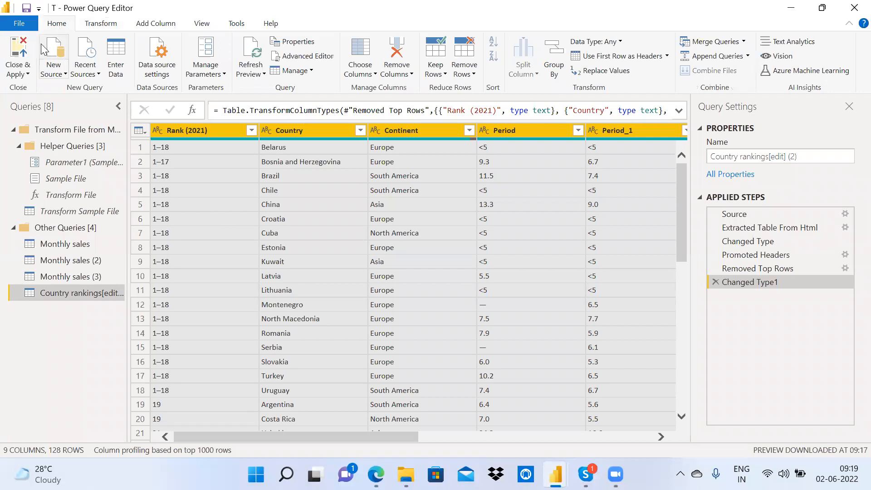
click(19, 51)
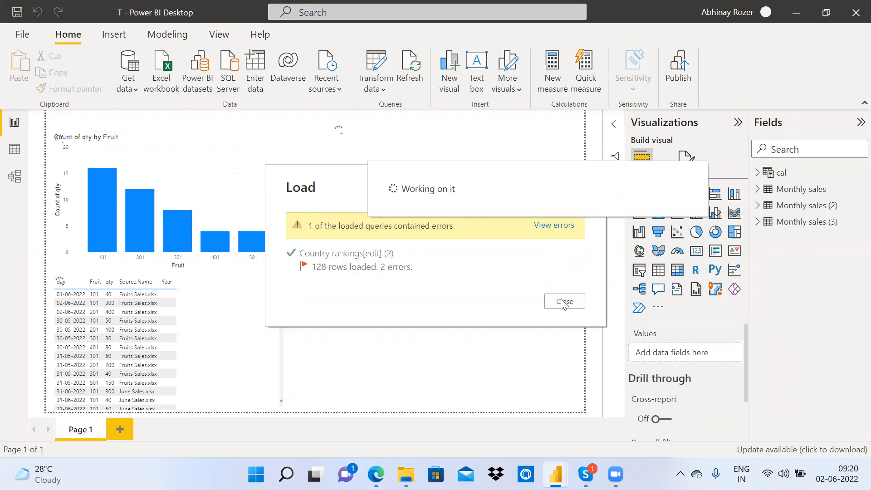
Step: Close the Load dialog once loading finishes and add a blank Page 2
click(564, 302)
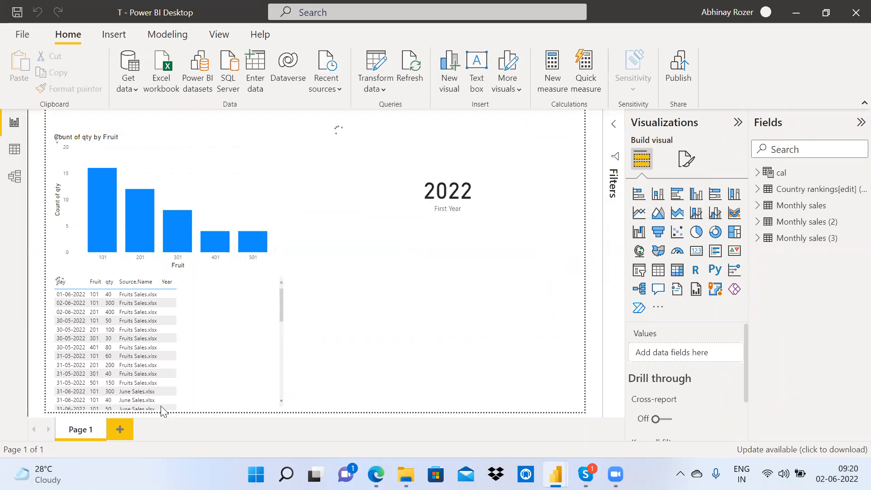
click(120, 431)
Step: Add an enlarged stacked bar chart showing Country and Rank (2021) from Country rankings
click(638, 200)
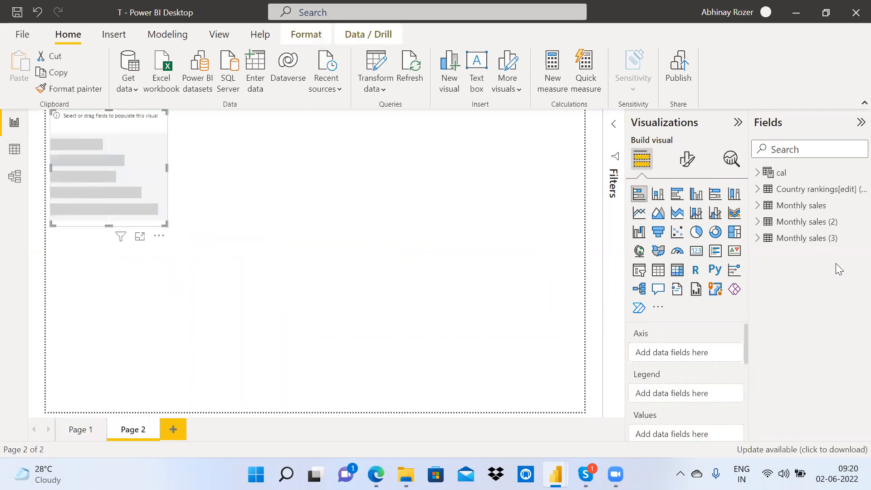
click(757, 190)
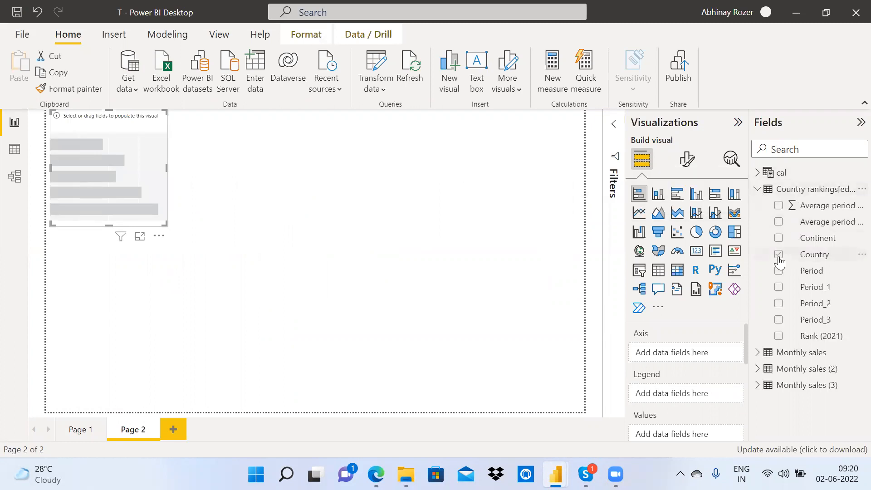
click(779, 261)
drag(817, 254, 707, 440)
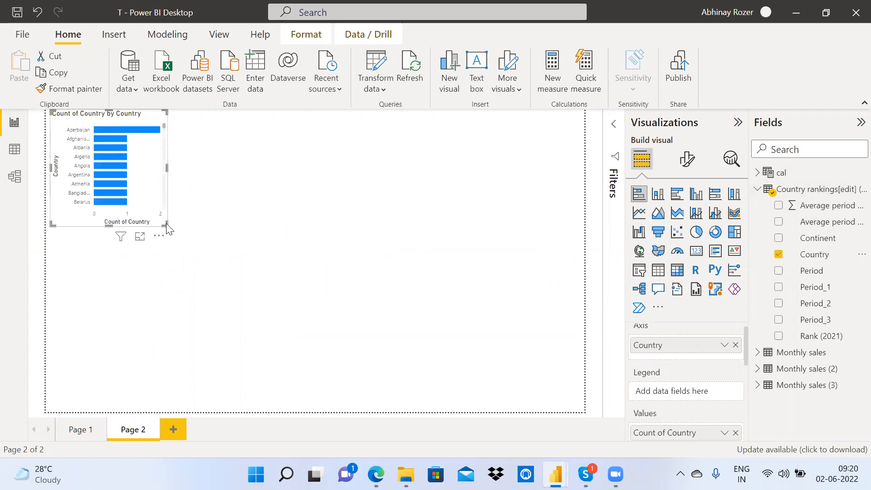
drag(164, 223, 353, 344)
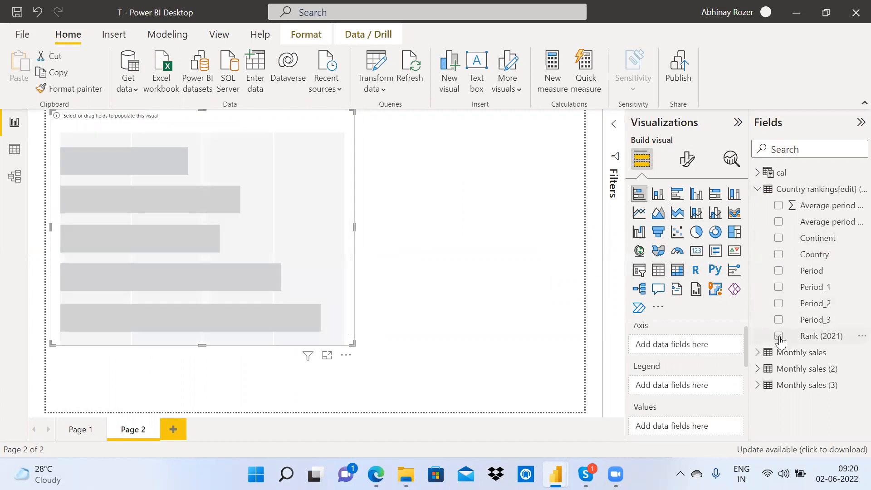
click(779, 337)
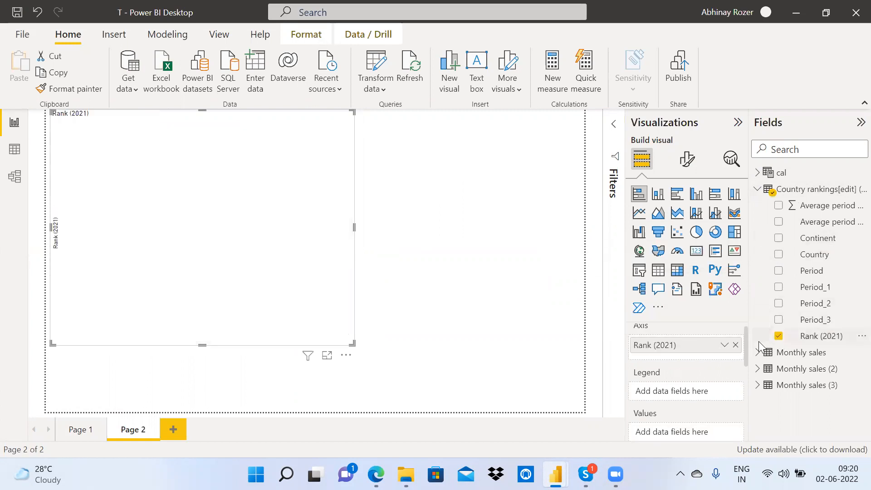
click(736, 345)
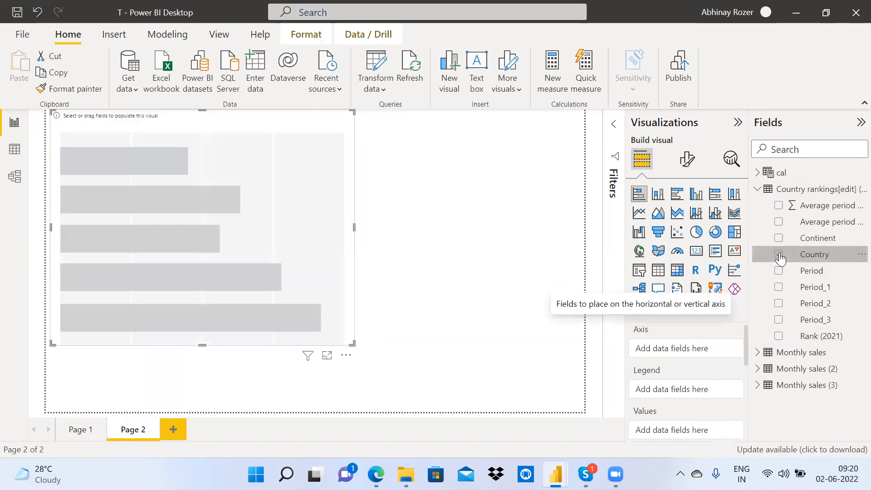
click(779, 255)
drag(747, 330, 748, 373)
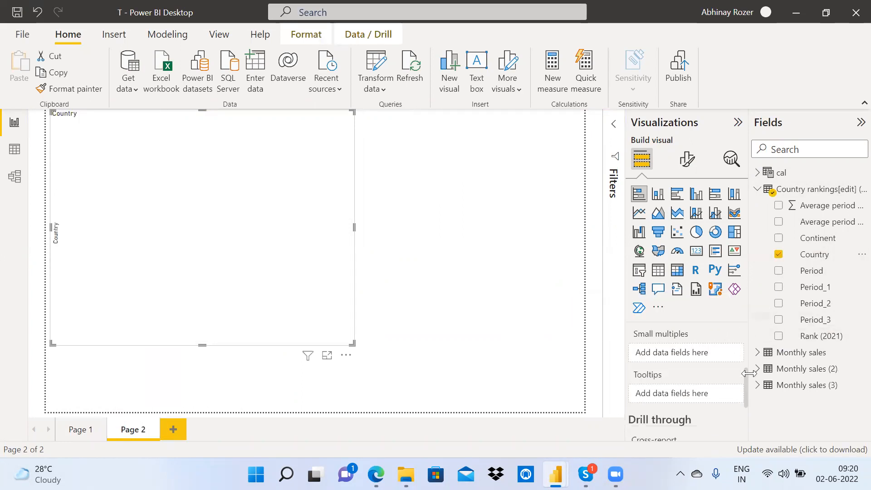
click(779, 336)
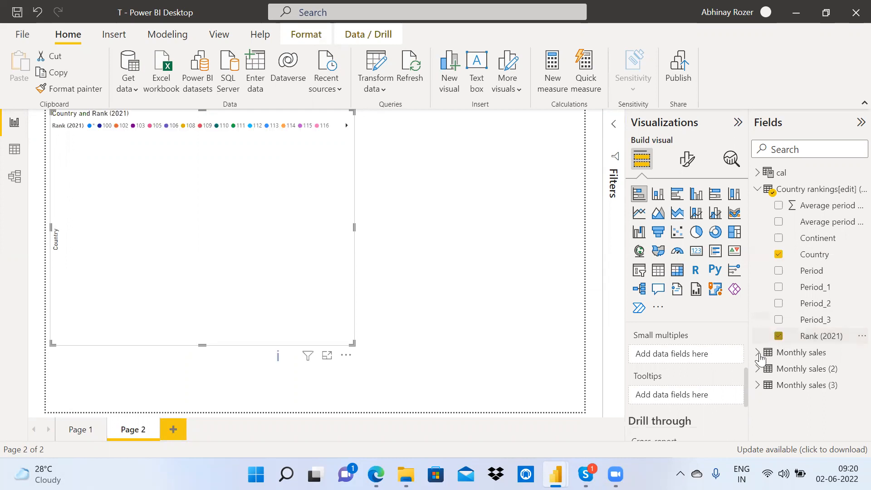
drag(746, 378, 745, 339)
drag(682, 392, 681, 432)
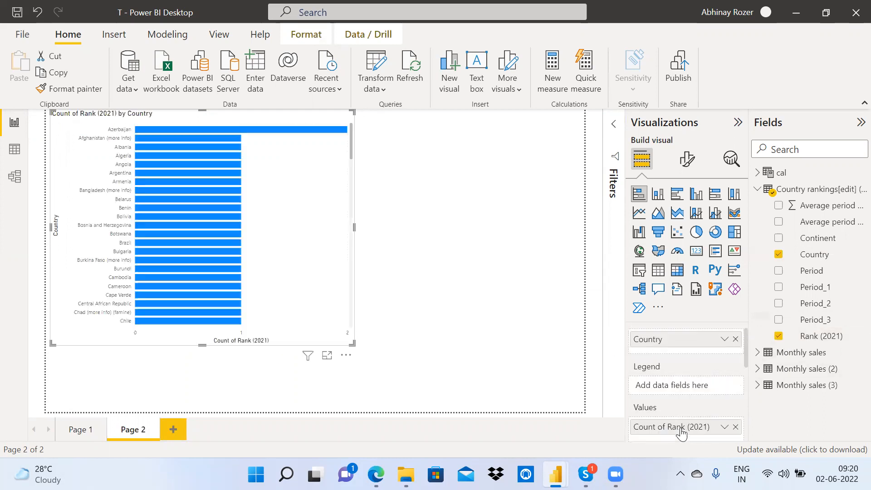
Step: Convert the chart to a table, set Rank (2021) to Don't summarize, and narrow it
click(658, 271)
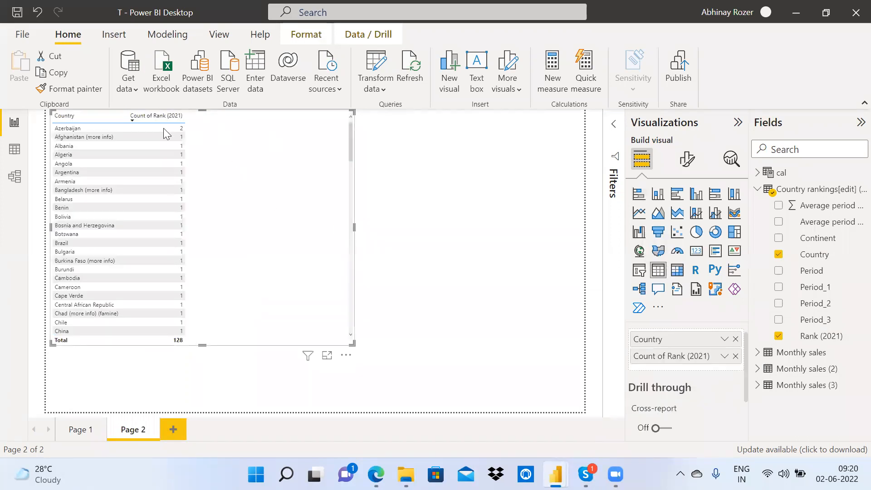
click(725, 357)
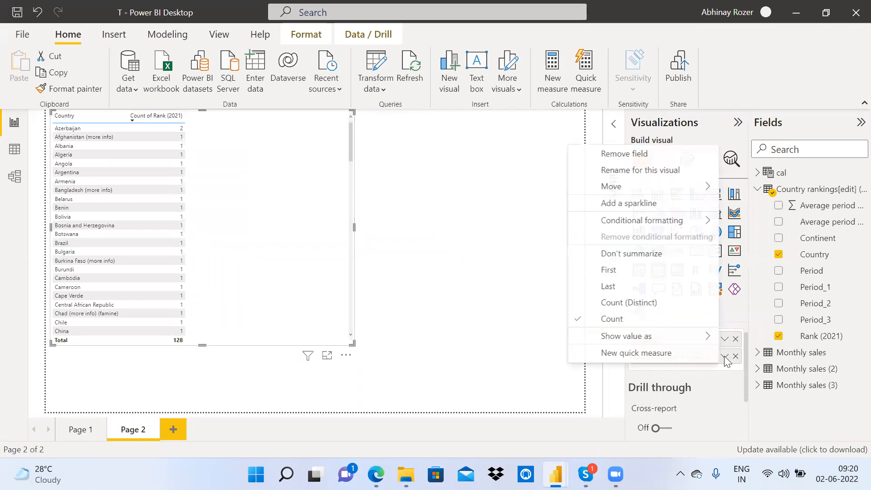
click(638, 254)
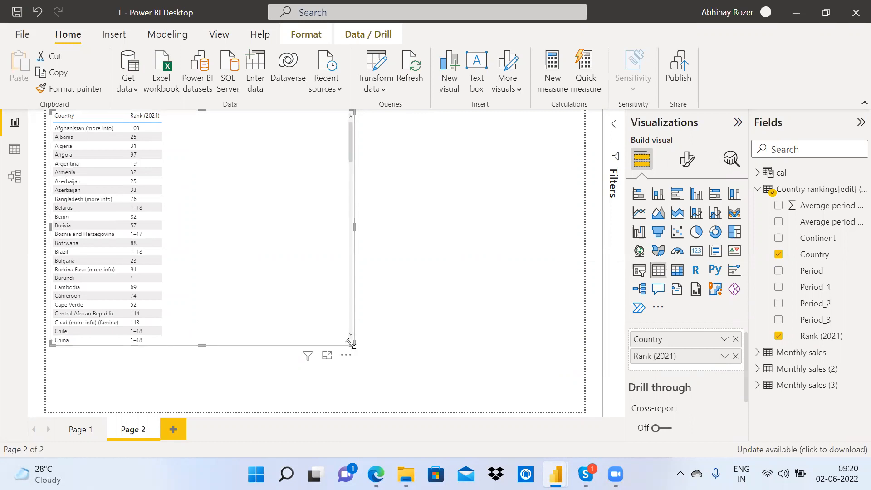
drag(190, 334, 206, 366)
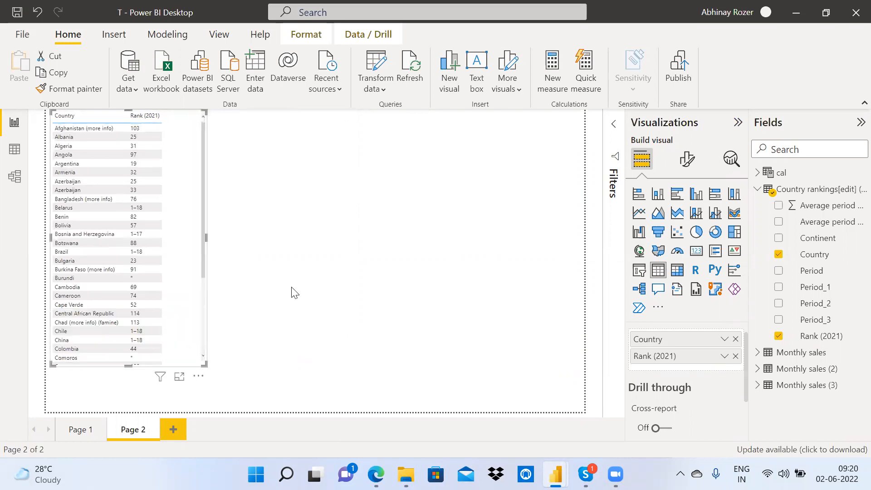
click(313, 278)
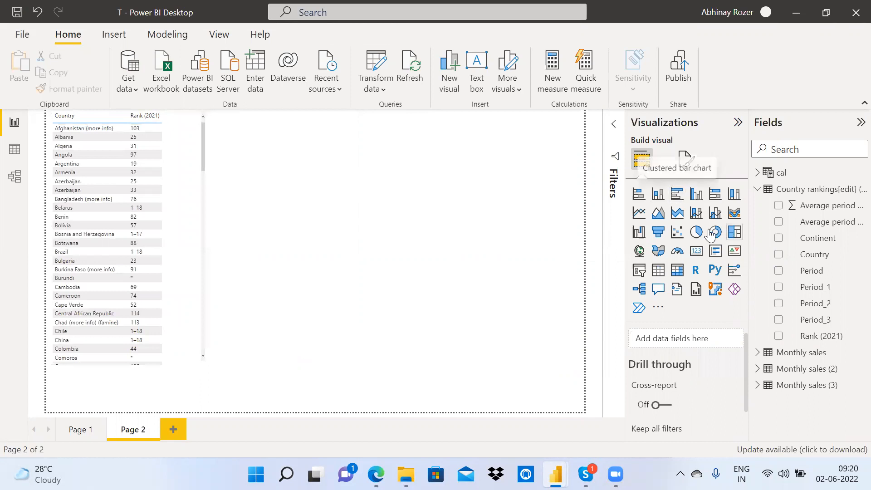
Step: Add a pie chart of Average period decrease sliced by Continent
click(698, 233)
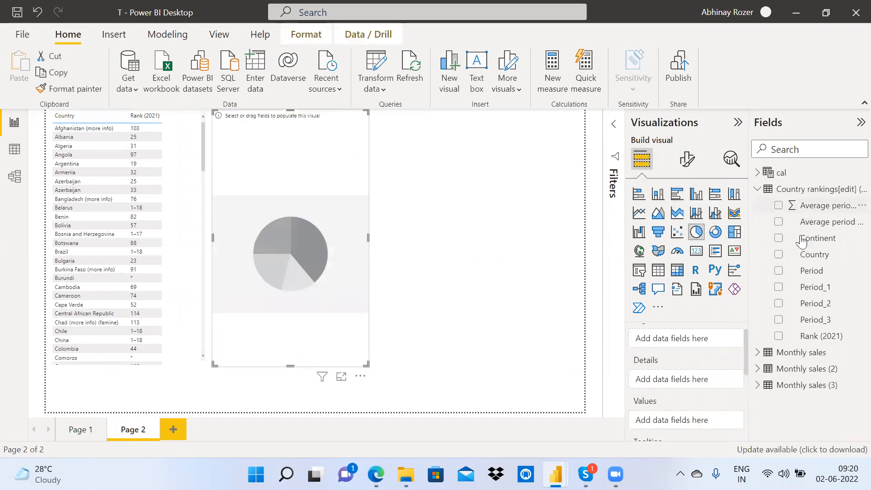
click(779, 239)
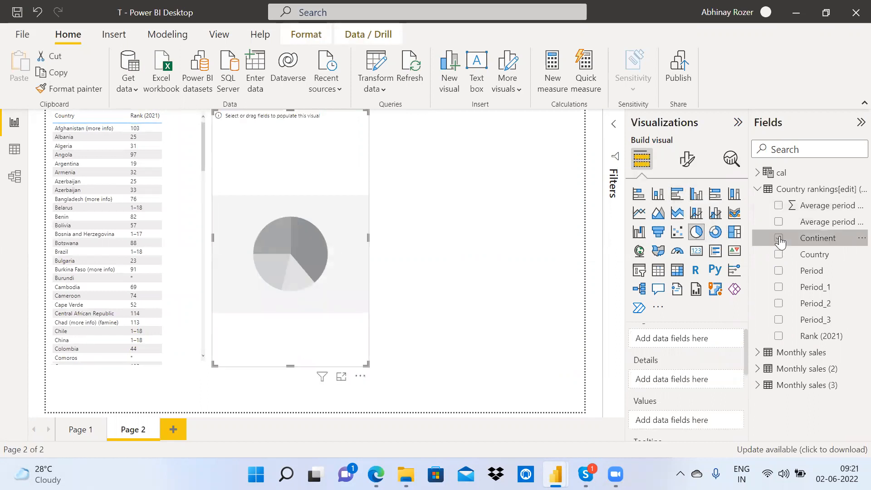
click(778, 207)
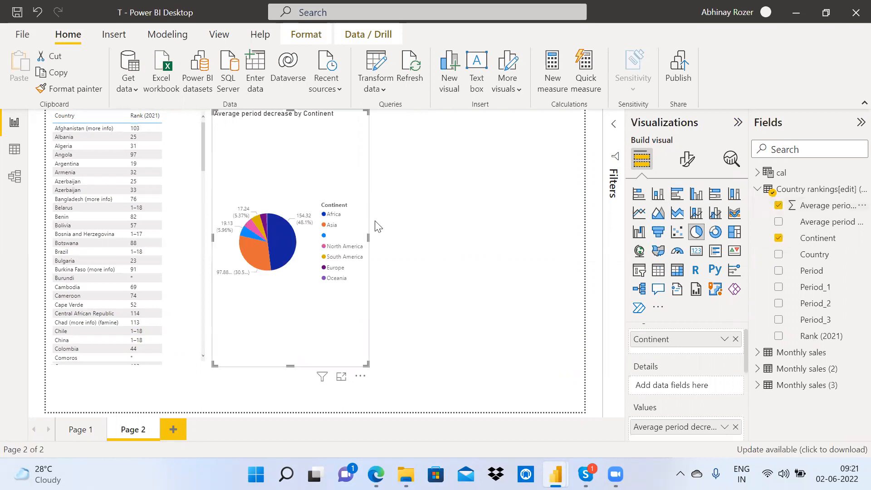
click(409, 220)
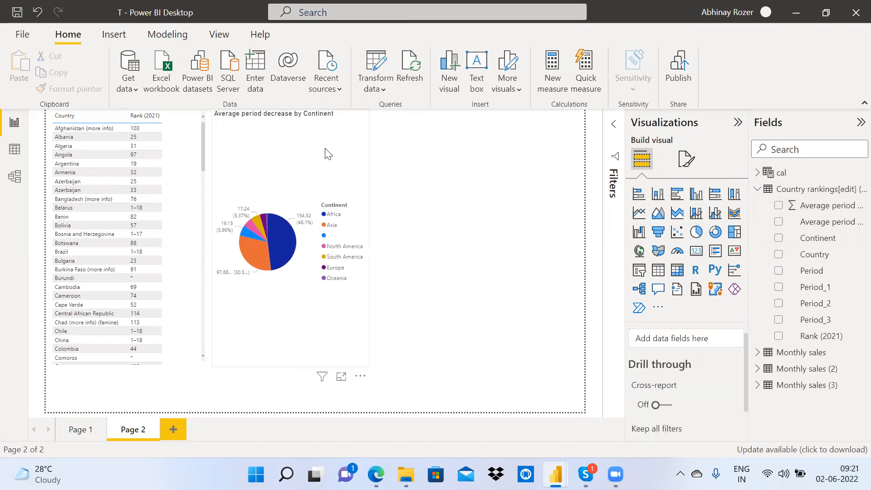
click(327, 153)
click(429, 206)
Step: Rename Page 2 to 'Hinger Index' and open Power Query Editor via Transform data
double_click(136, 429)
text(Hinger Index)
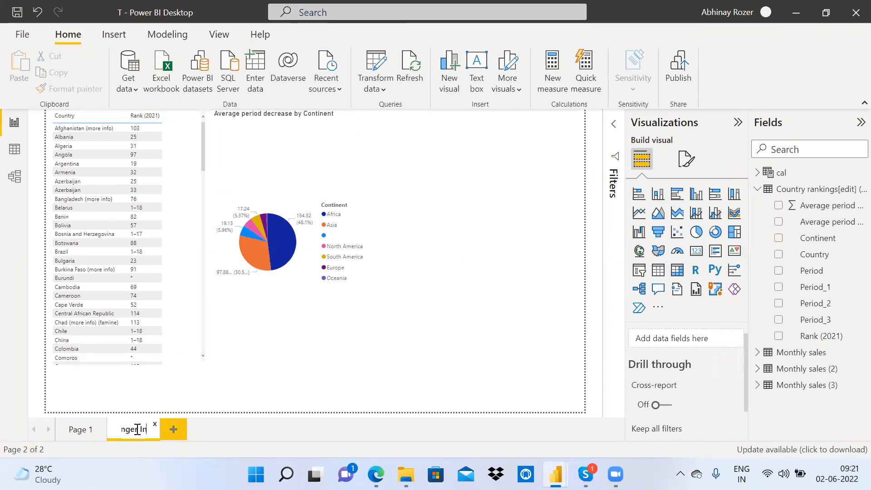
key(Return)
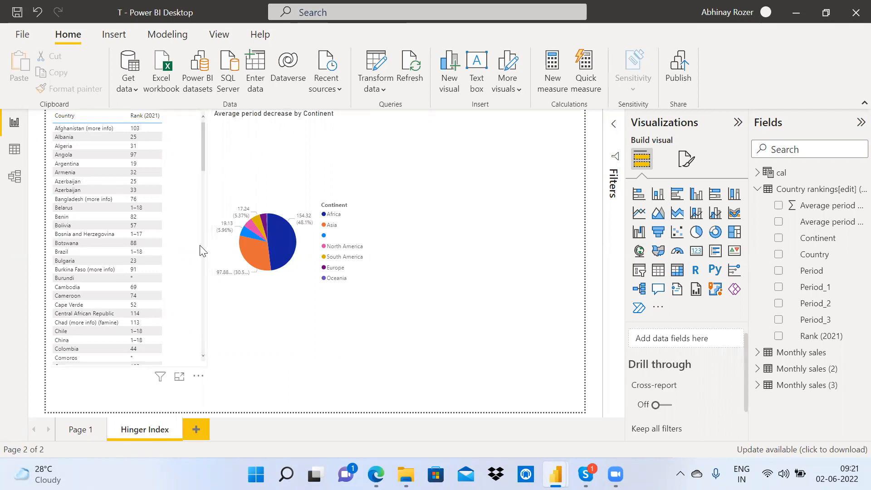
click(384, 59)
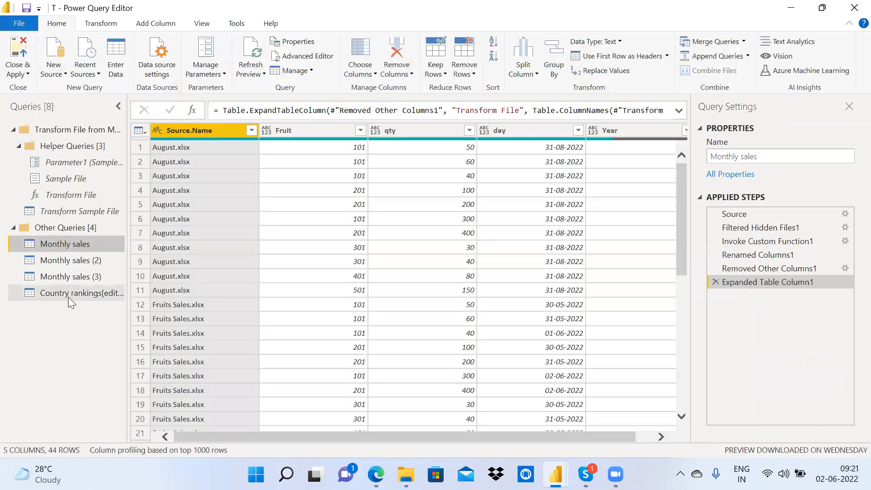
Step: Select the Country rankings[edit] (2) query to preview its 9 columns, 128 rows, and applied steps
click(68, 294)
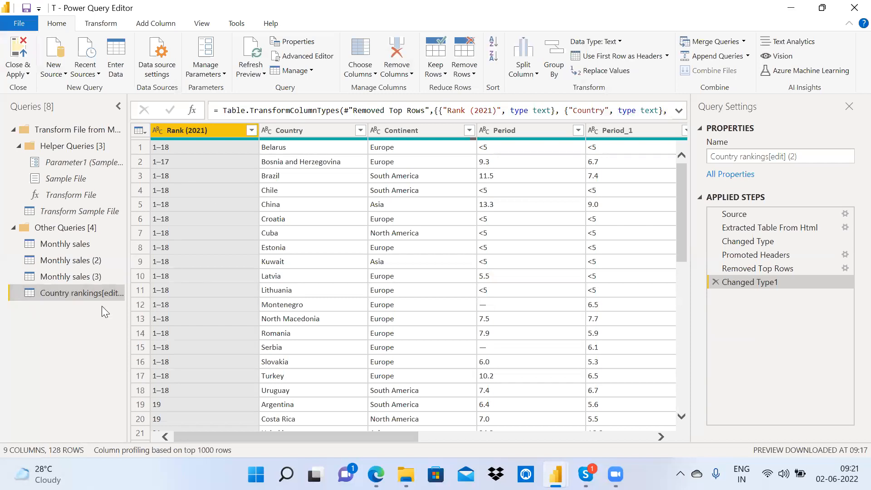
Step: Import the Hunger Index sheet from the Downloads\IP Hunger Index workbook as a new Excel source
click(53, 76)
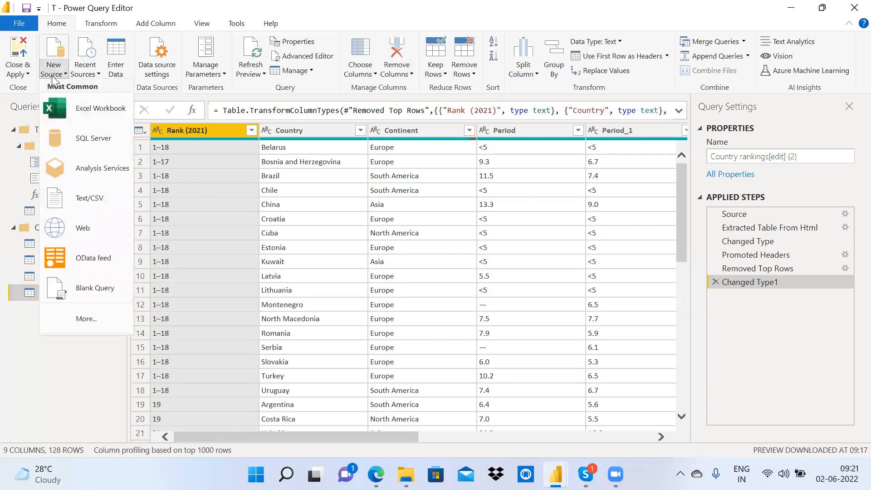
click(96, 113)
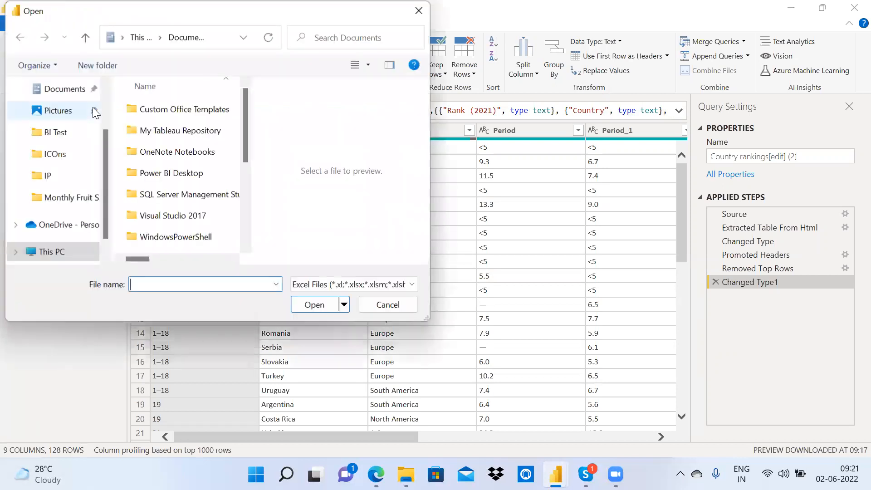
drag(243, 149, 249, 210)
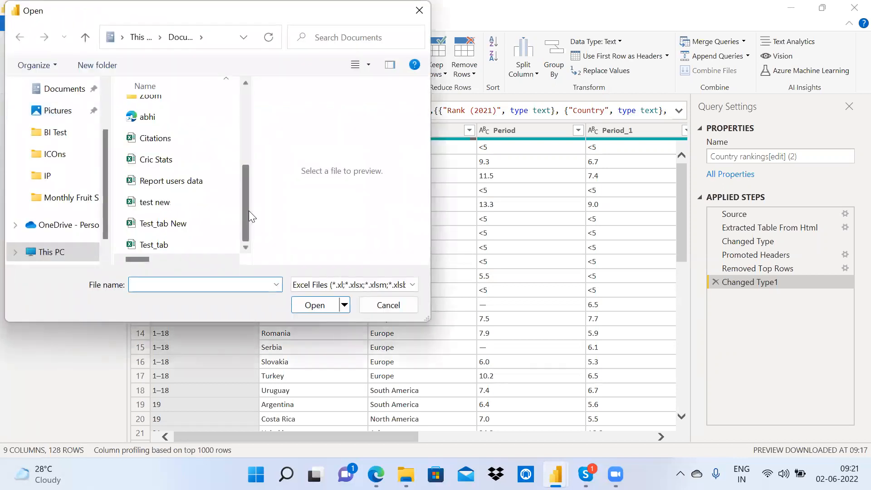
click(59, 173)
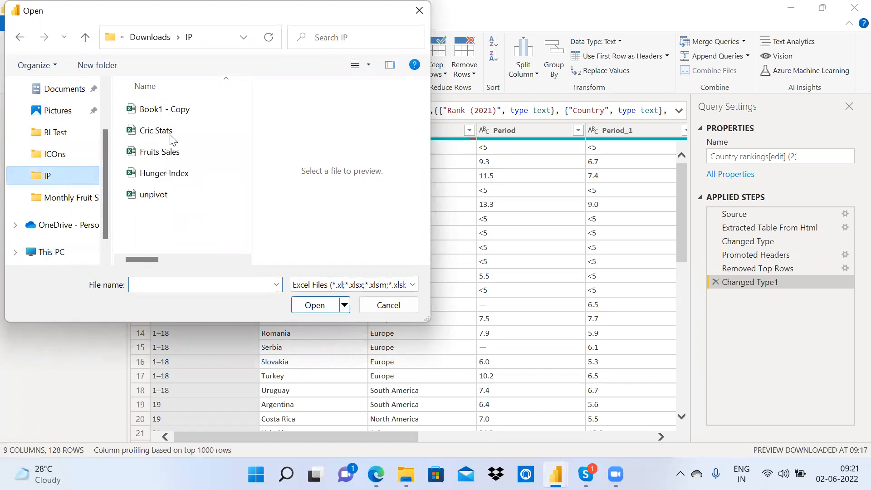
click(177, 173)
click(320, 307)
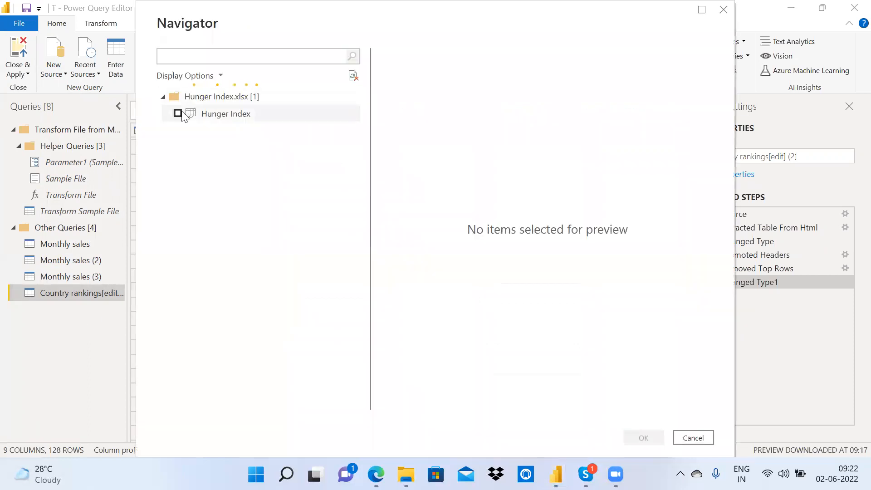
click(178, 113)
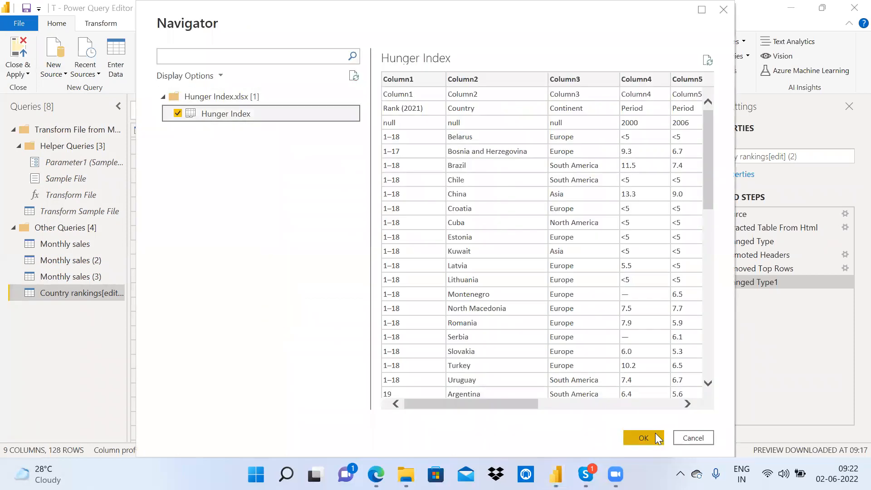
click(655, 435)
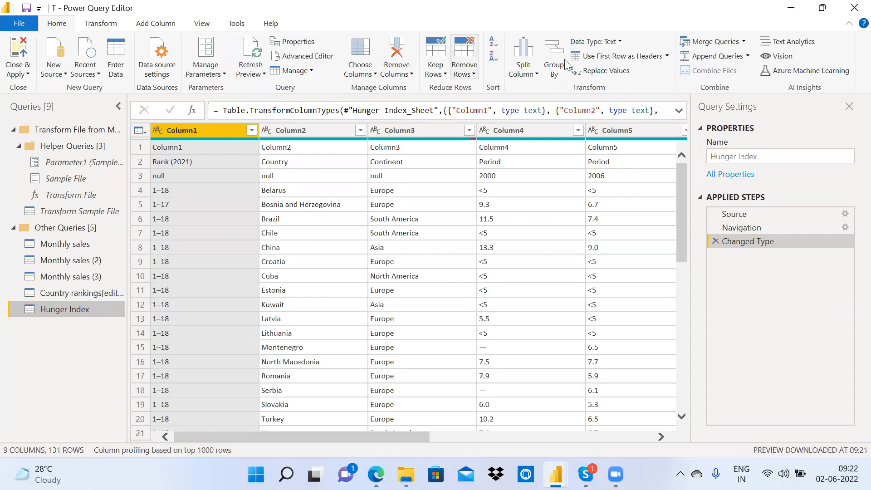
Step: Promote Hunger Index headers twice, remove 1 top row, and Close & Apply
click(608, 58)
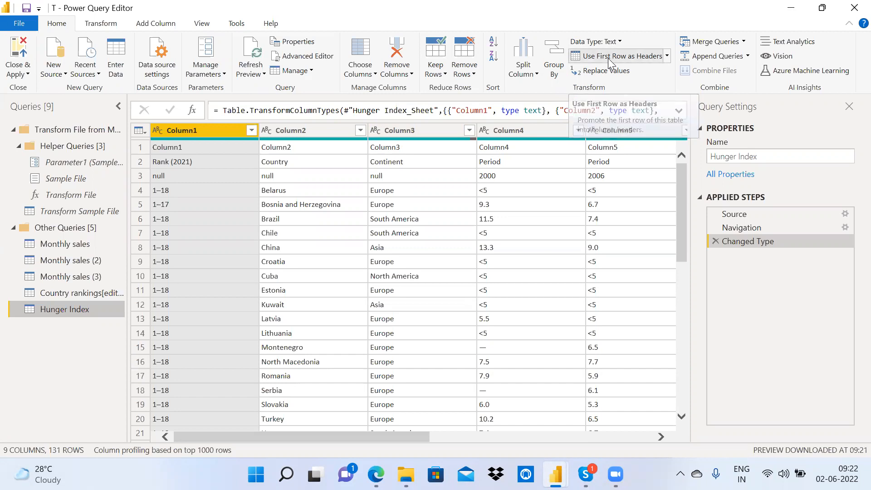
click(622, 56)
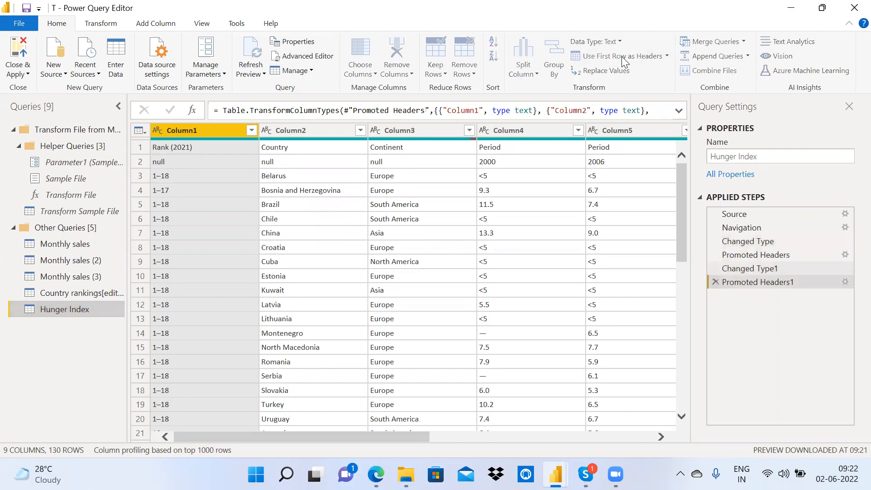
click(464, 68)
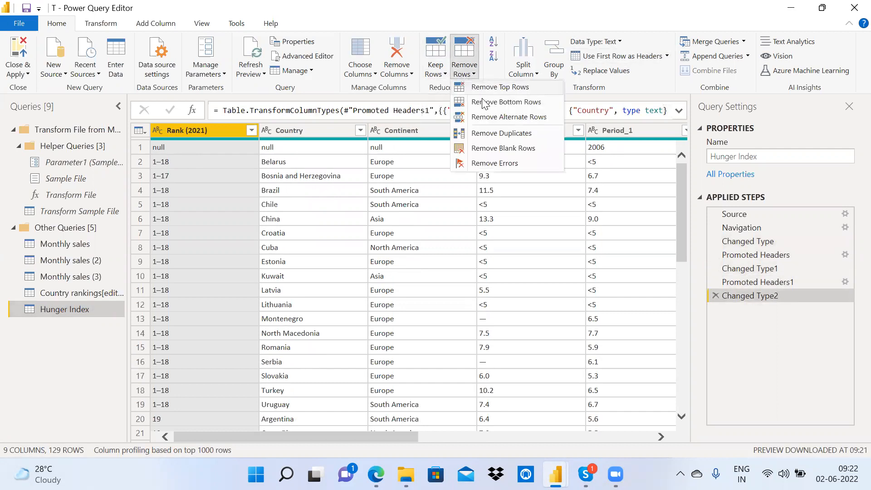
click(506, 89)
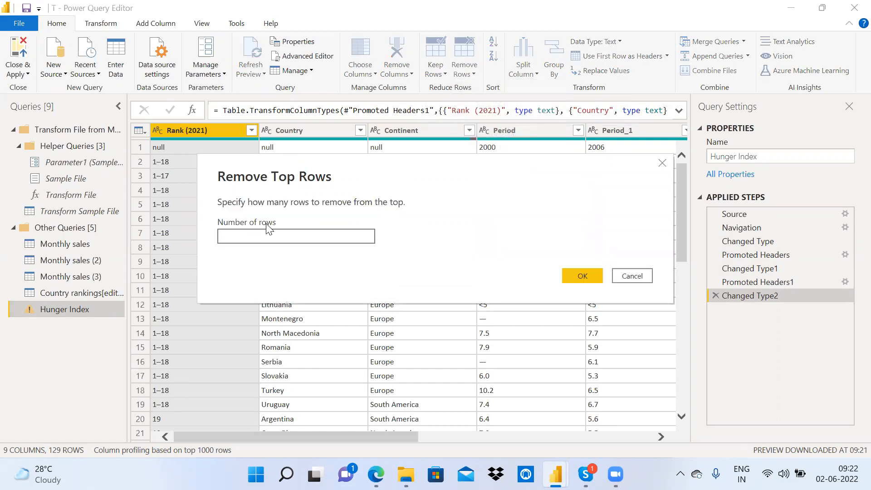
click(581, 275)
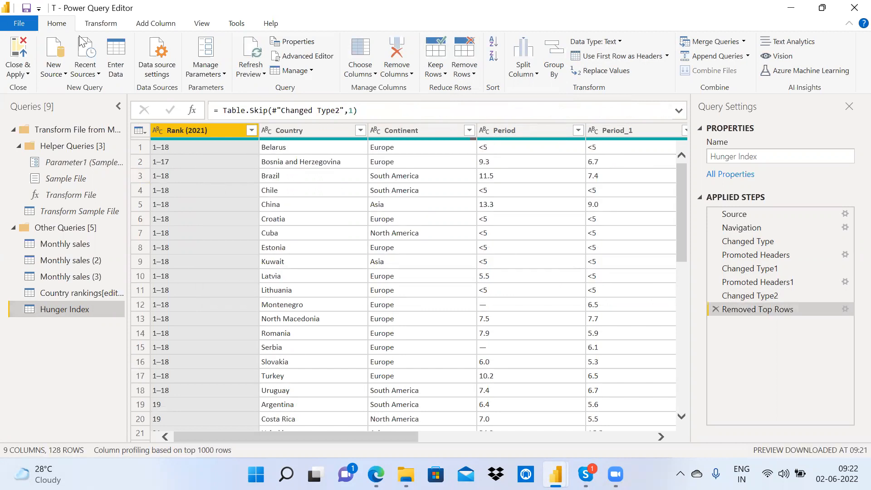
click(18, 50)
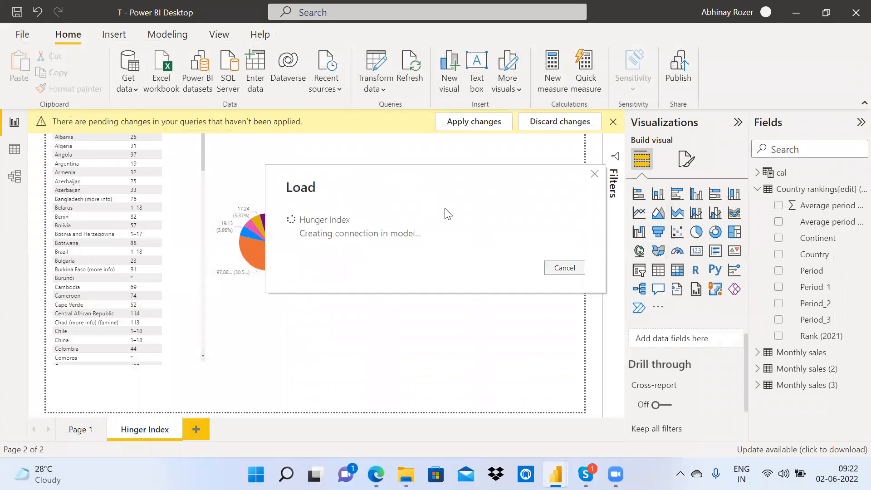
Step: Swap the table's Country and Rank (2021) fields for those from the Hunger Index table
click(191, 136)
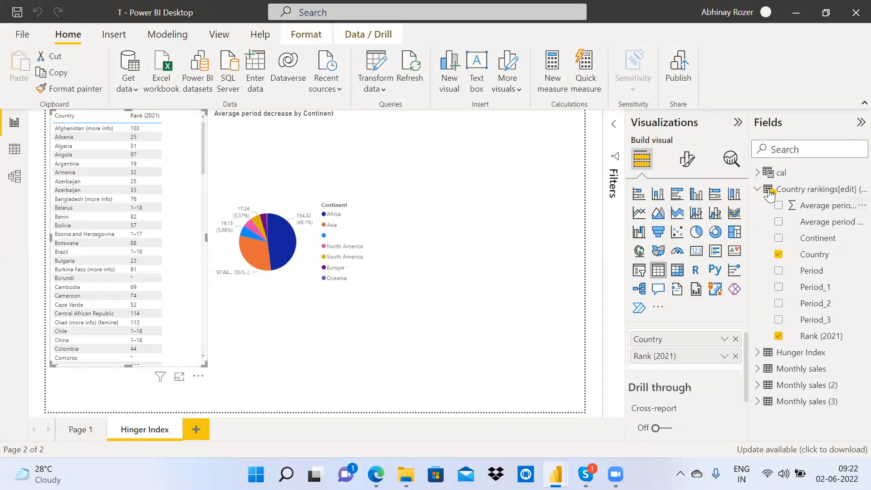
click(809, 190)
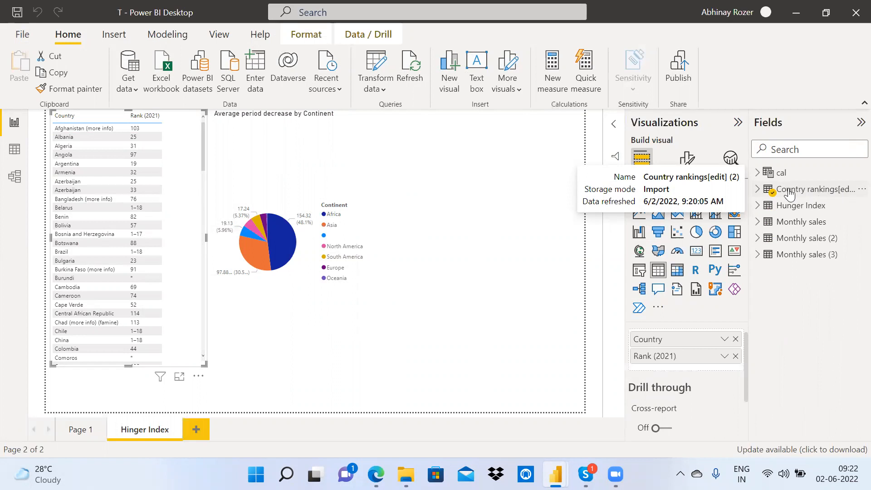
click(736, 341)
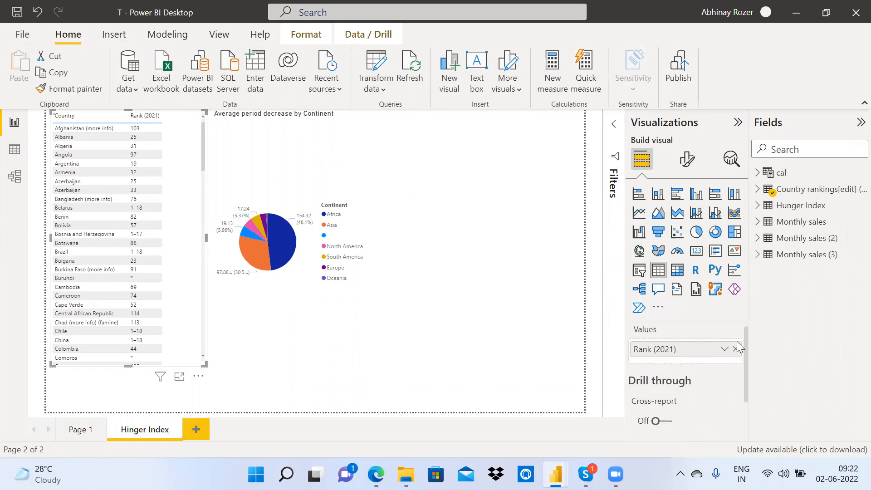
click(736, 347)
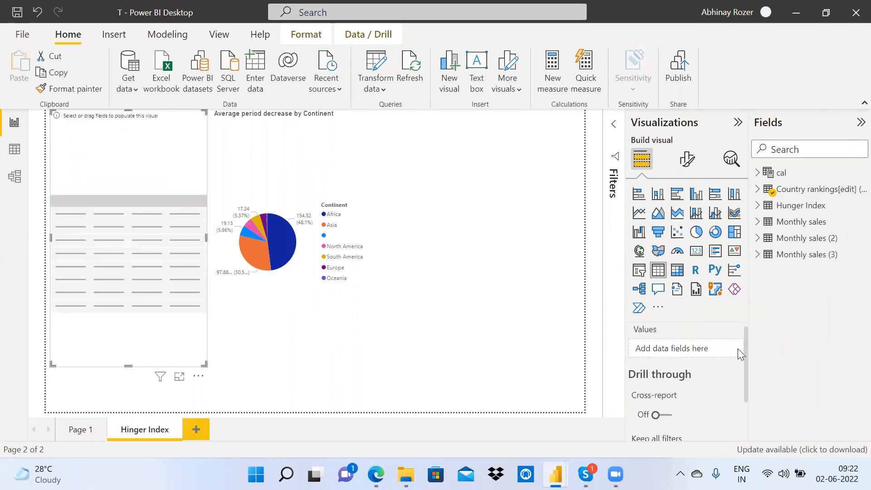
click(757, 205)
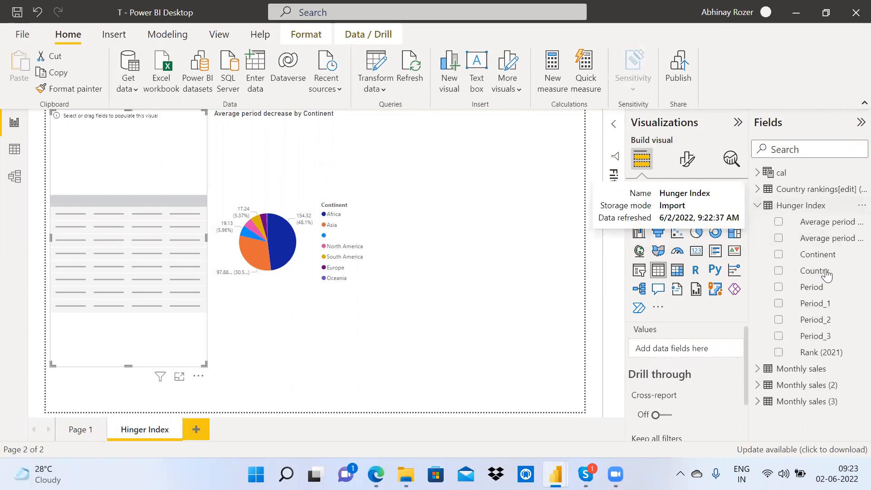
click(779, 271)
click(778, 352)
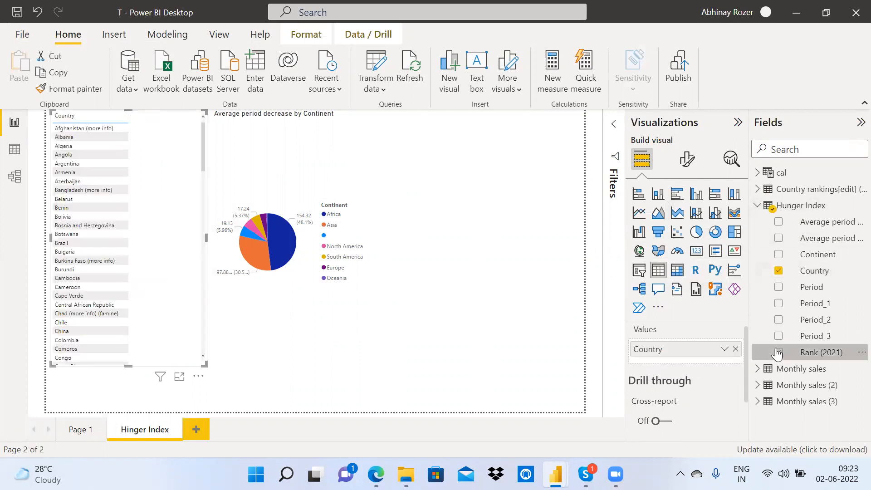
click(341, 172)
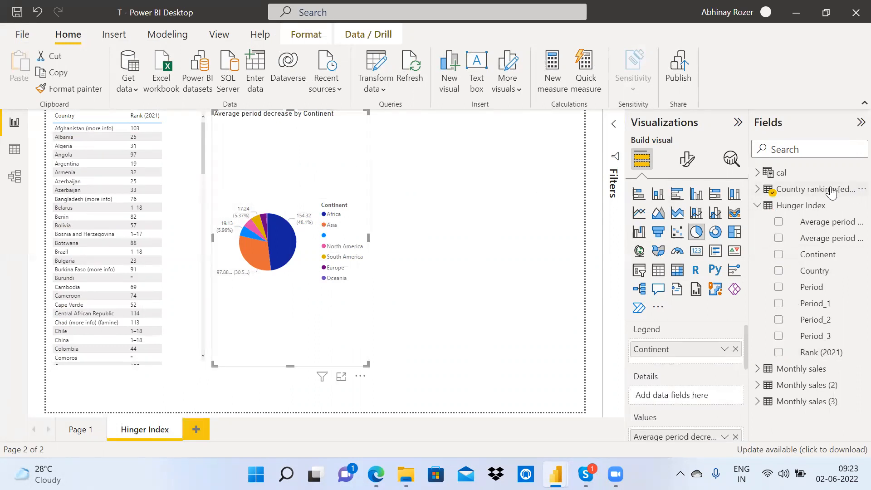
Step: Rebuild the pie with Hunger Index Continent as legend and Count of Average period decrease as values
click(735, 350)
click(736, 431)
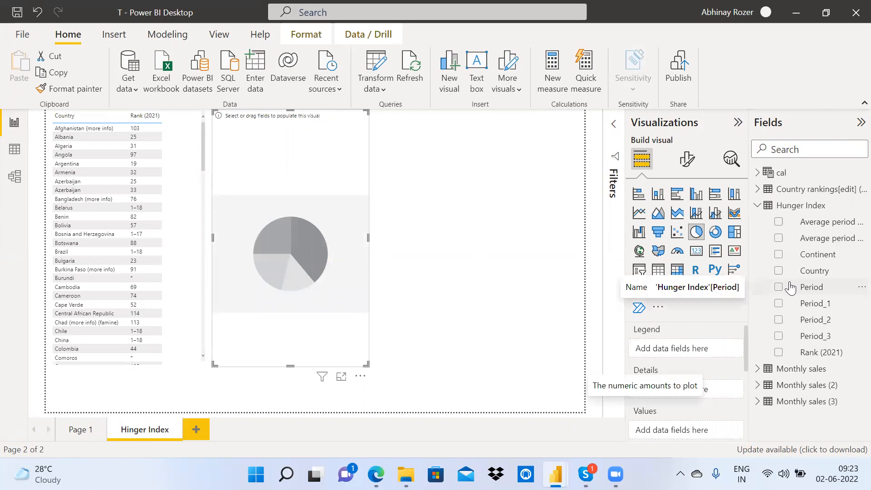
click(779, 255)
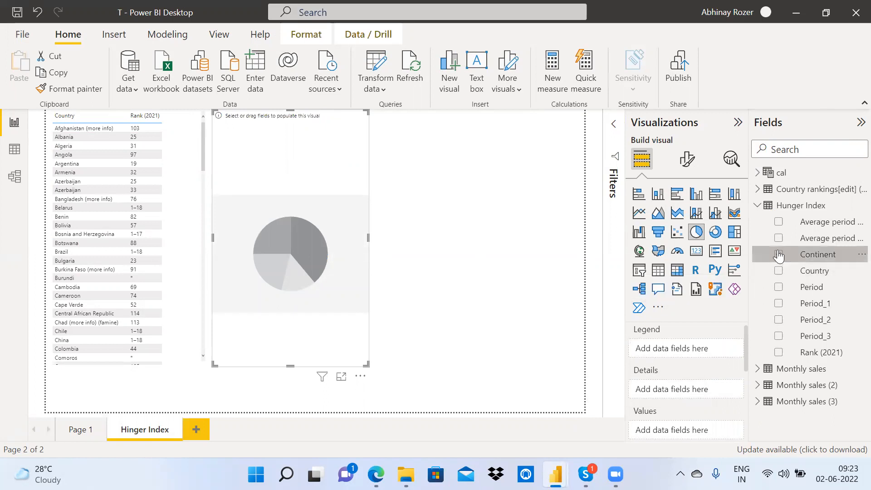
click(778, 222)
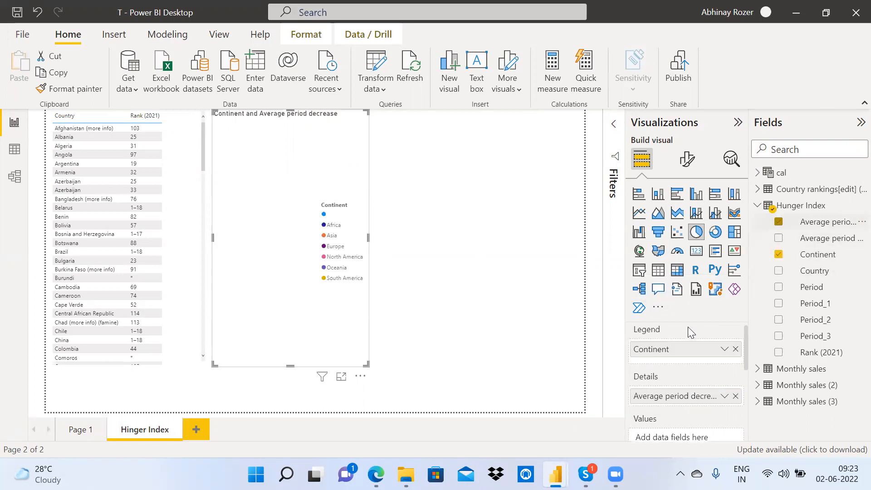
drag(685, 396, 678, 437)
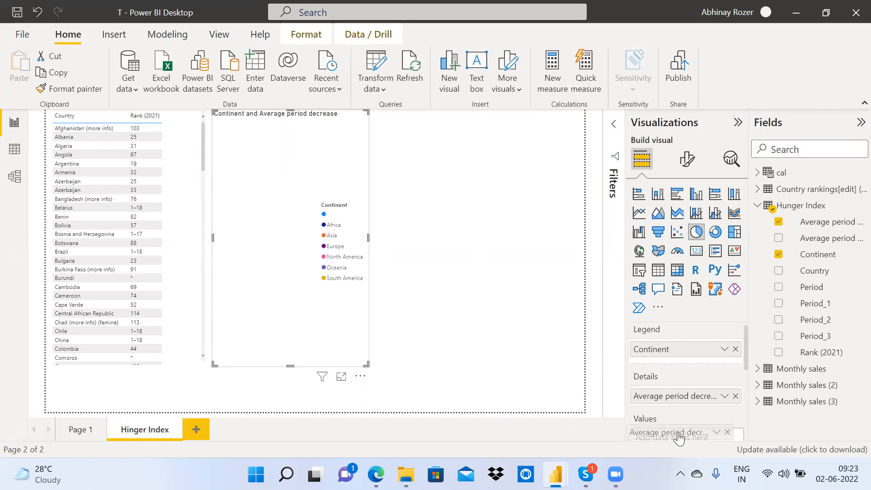
click(183, 225)
click(247, 195)
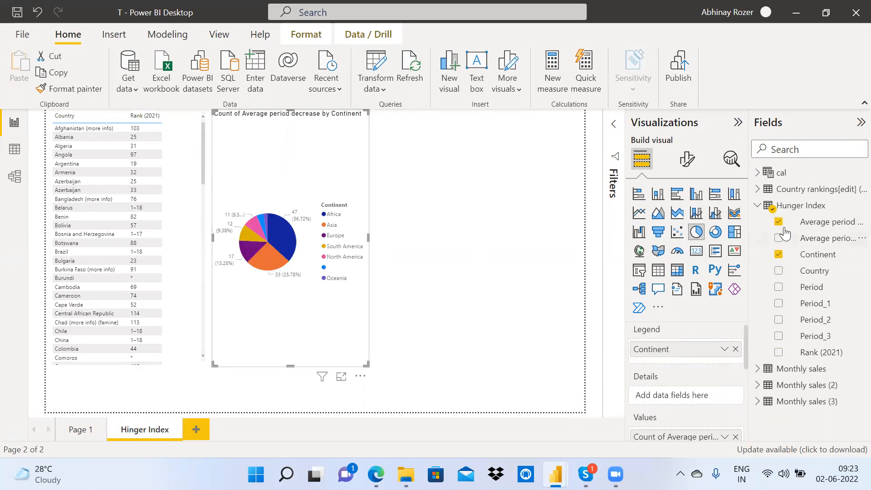
click(855, 193)
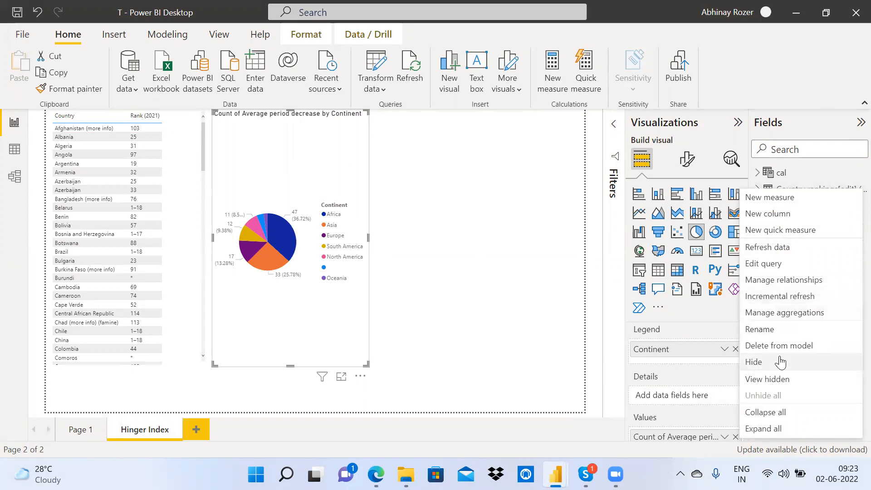
click(532, 243)
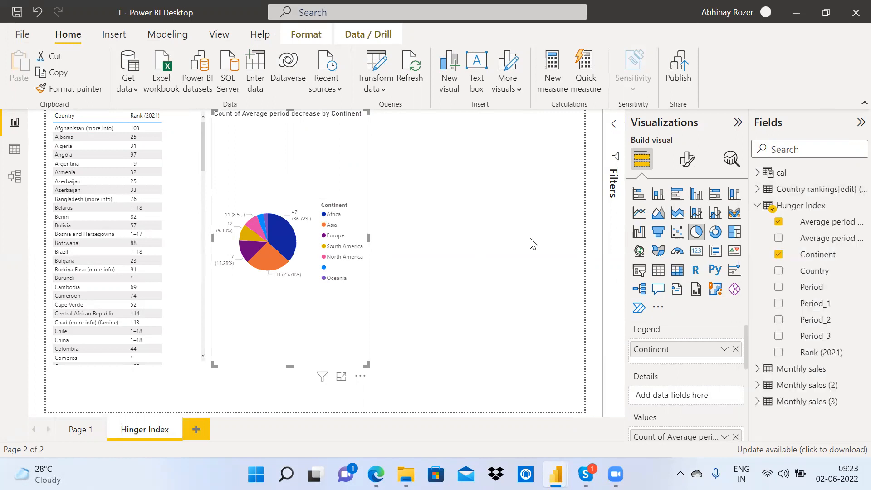
click(532, 243)
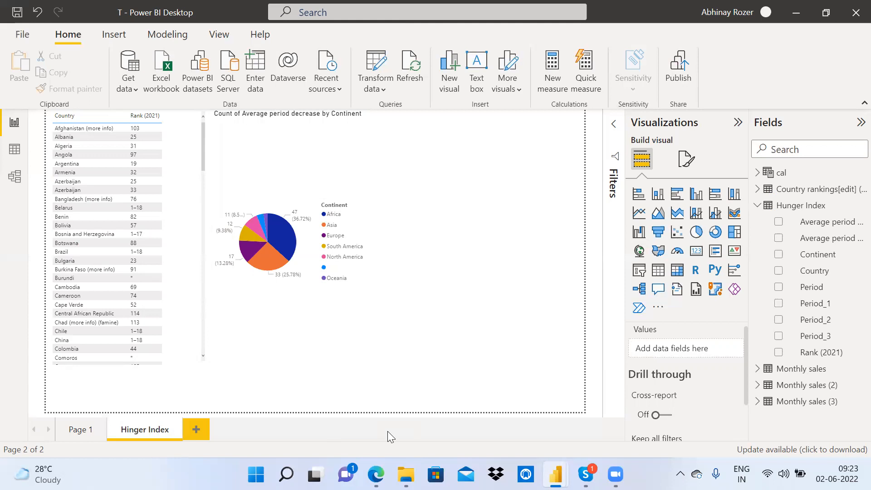
Step: Review the table's Country rankings fields, briefly open Power Query Editor, then minimize it
click(197, 235)
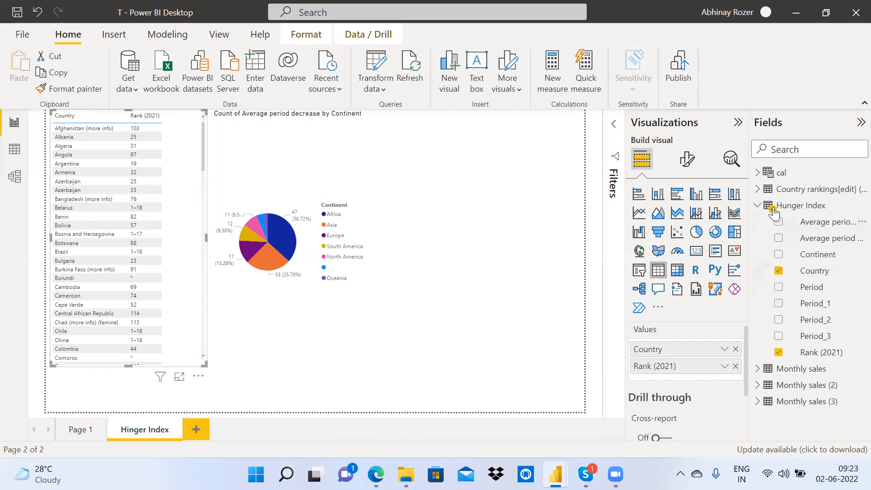
click(758, 190)
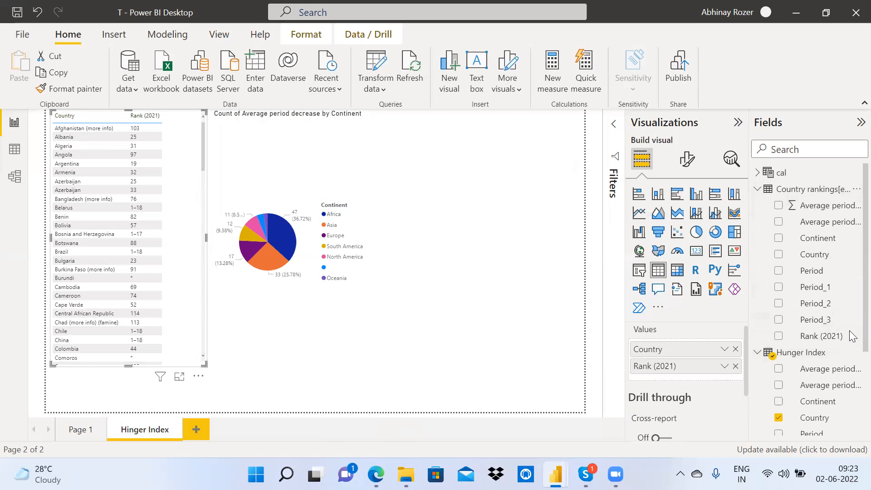
scroll(850, 338, down, 3)
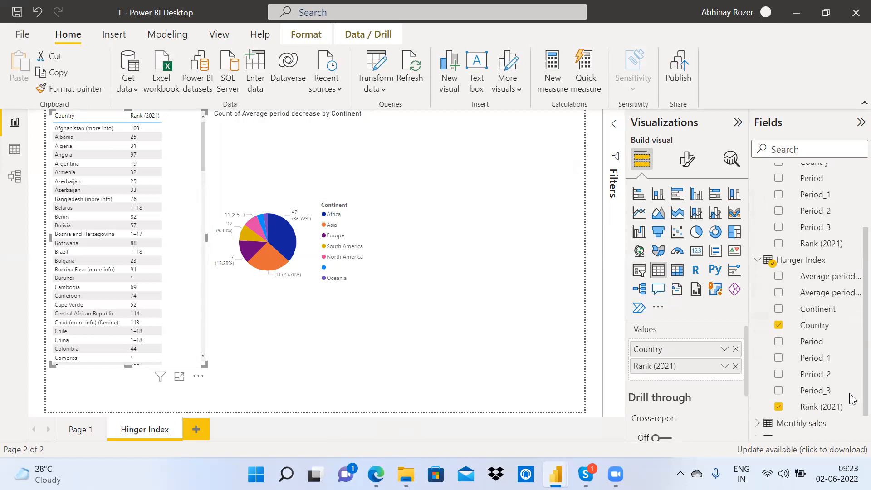
click(487, 327)
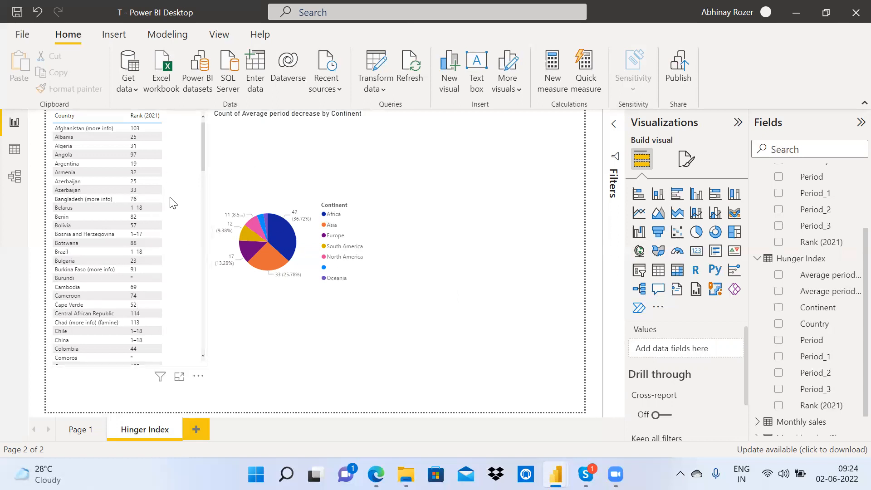
click(382, 61)
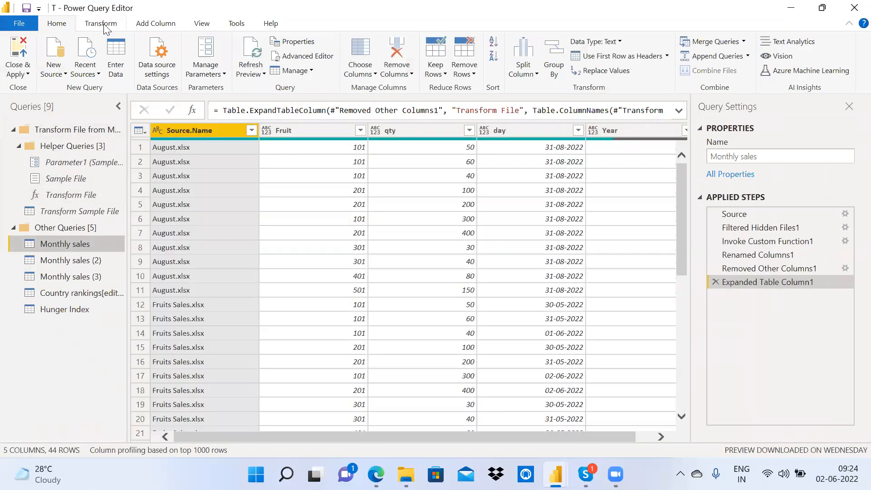
click(792, 8)
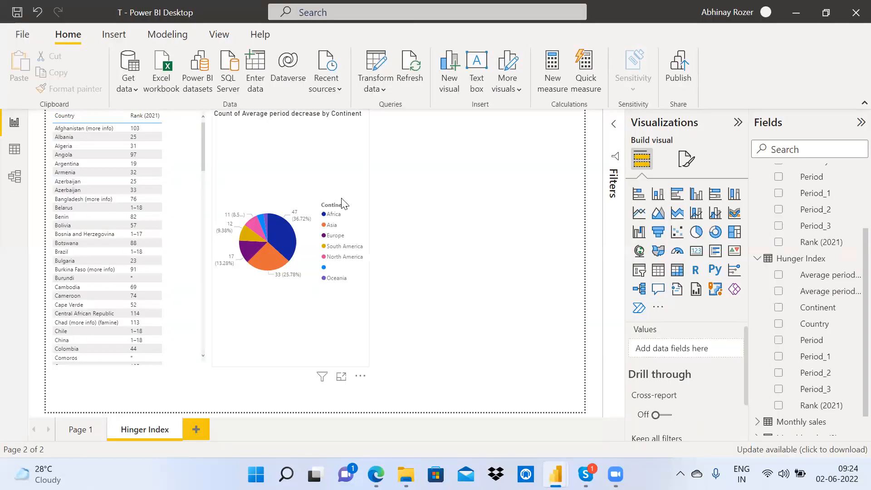
Step: Collapse the Hunger Index and Country rankings field lists, then bring Power Query Editor forward
click(165, 174)
click(266, 158)
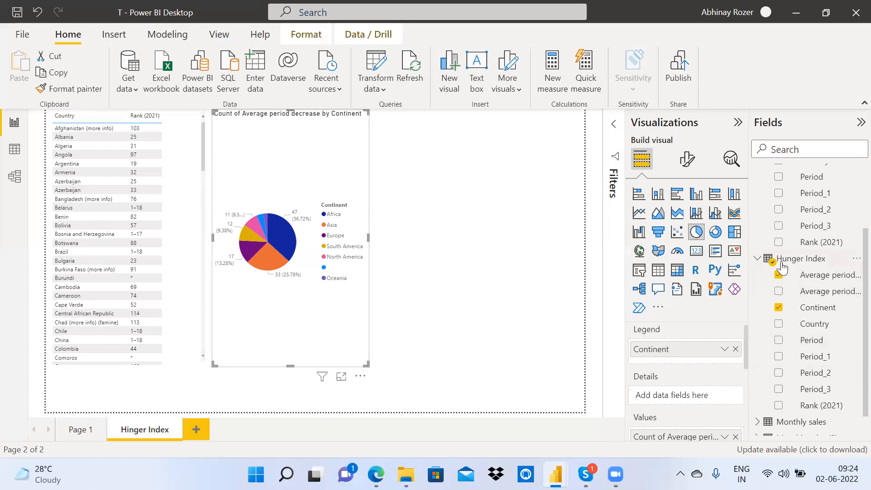
click(759, 259)
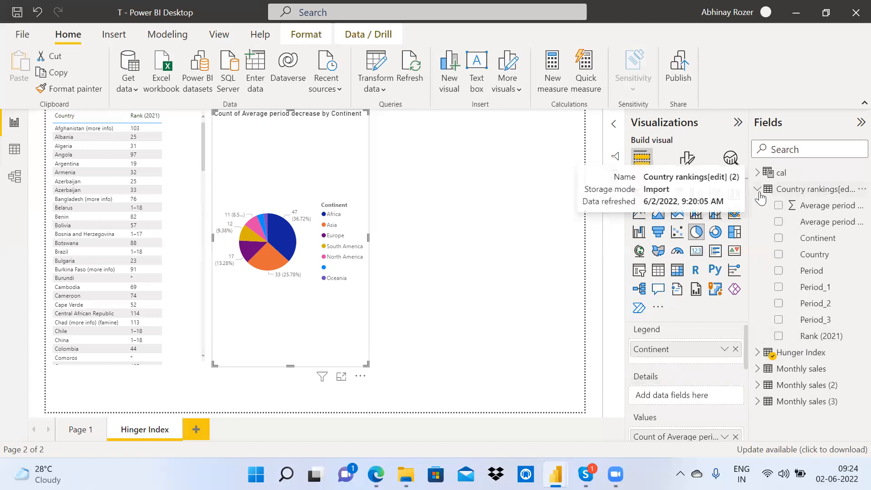
click(807, 190)
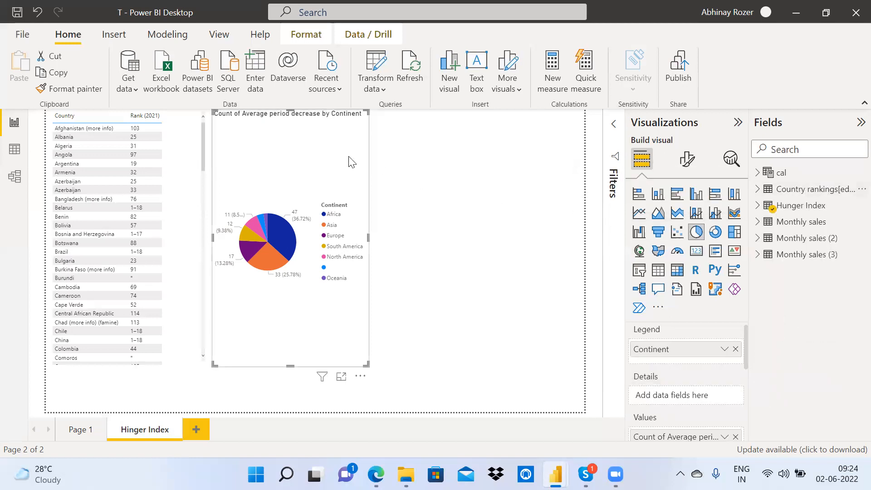
click(185, 142)
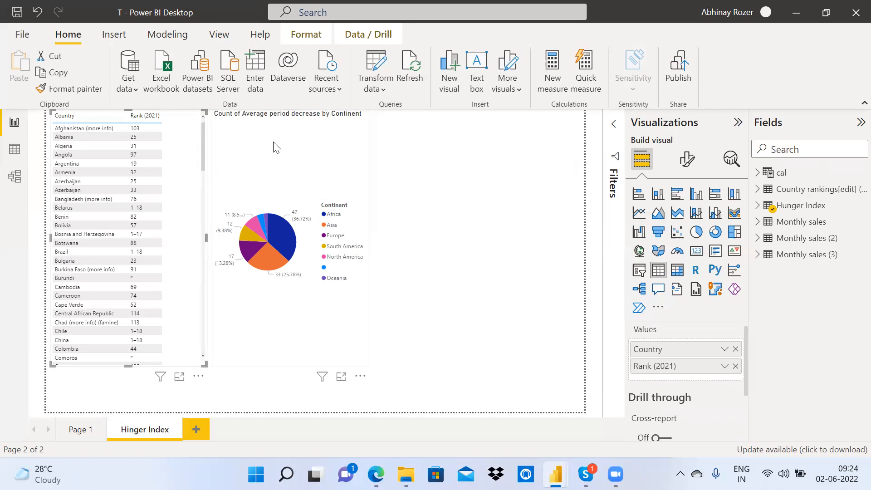
click(227, 140)
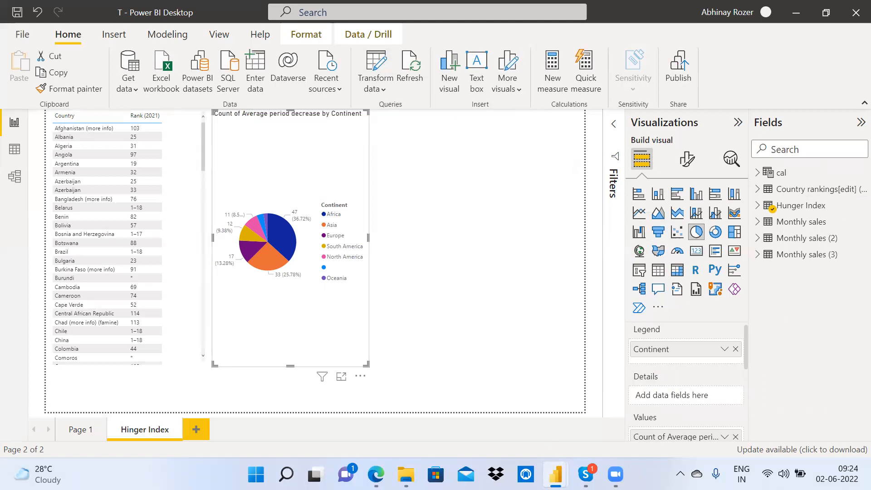
mouse_move(556, 474)
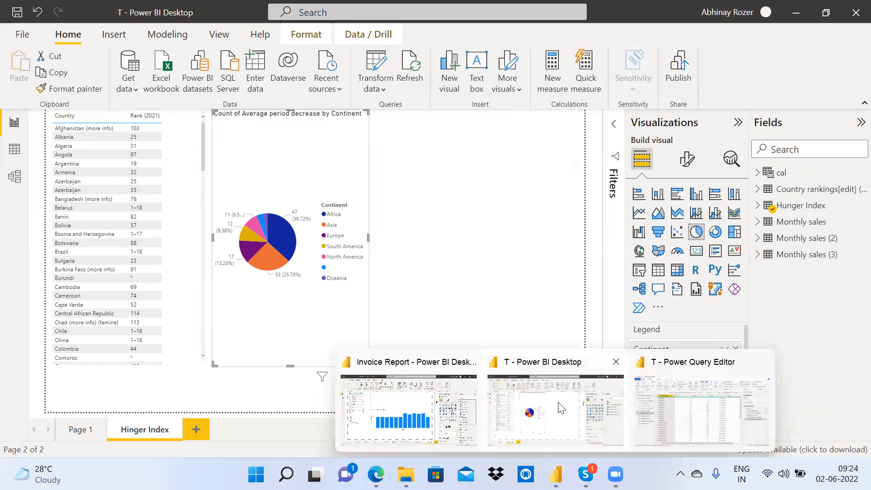
click(716, 397)
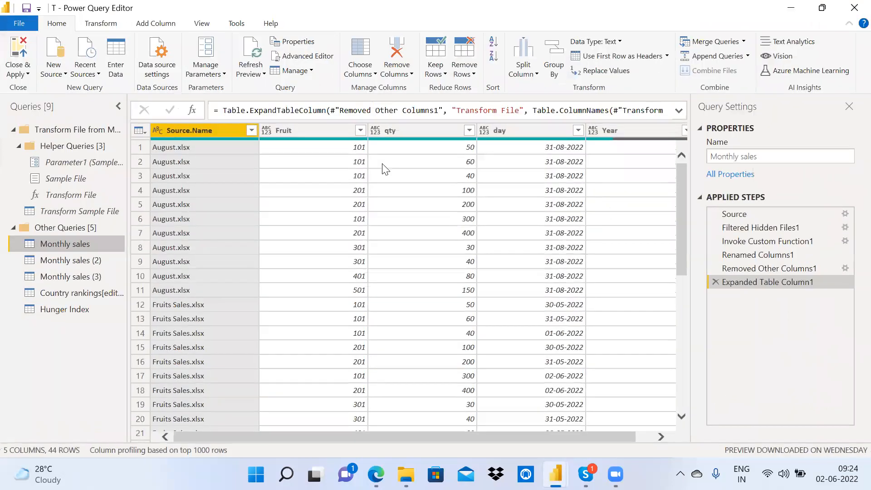
Step: Rename the Country rankings[edit] (2) query to WEB URL and Hunger Index to EXCEL
click(72, 297)
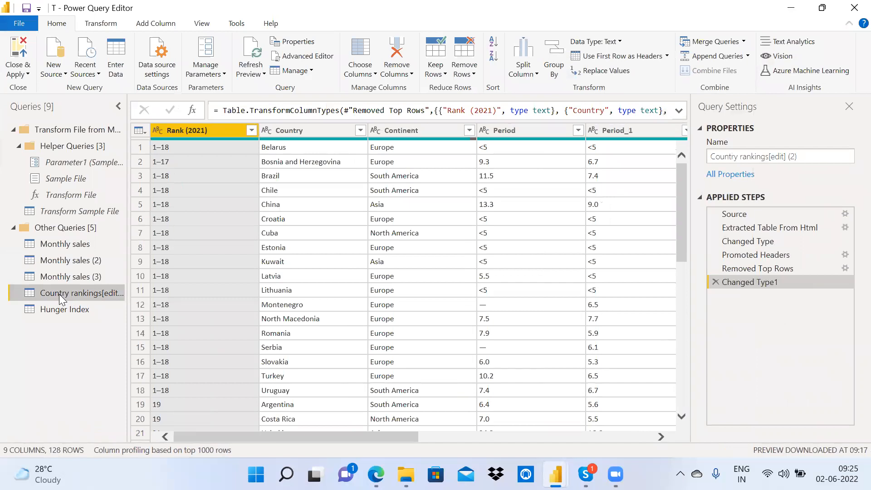
double_click(59, 294)
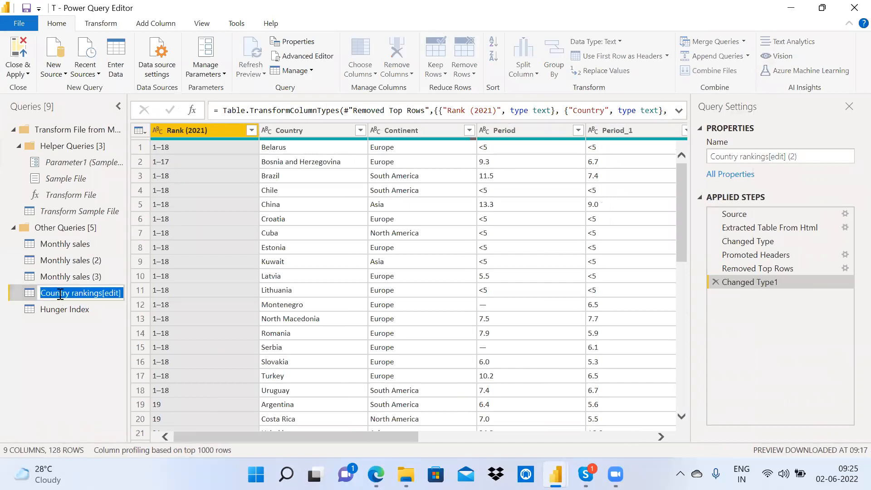
text(WEB UR)
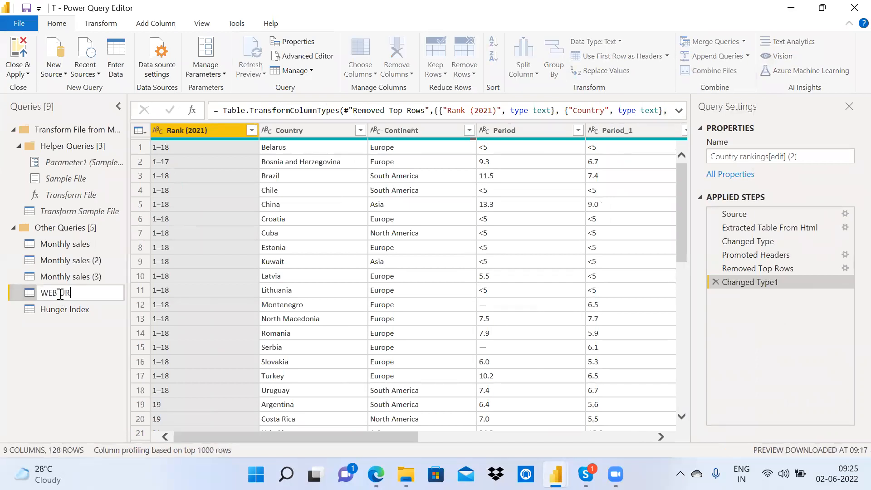
text(L)
key(Return)
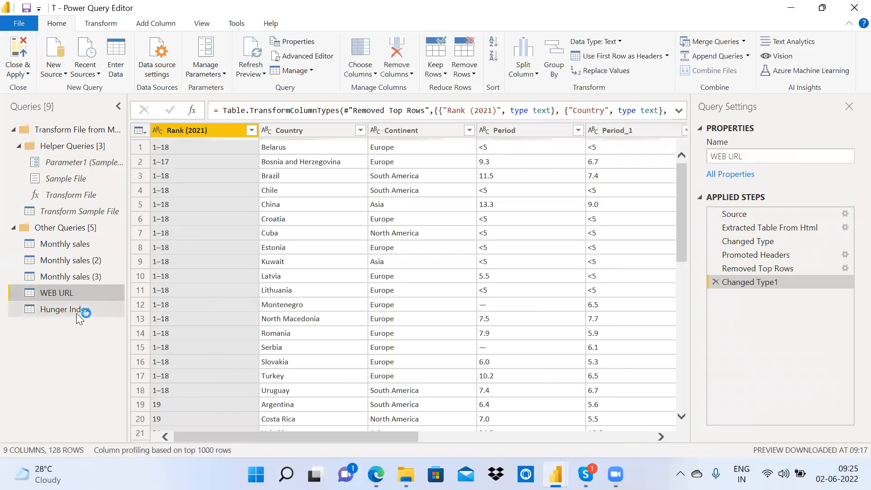
click(76, 313)
double_click(77, 313)
text(EXCEL)
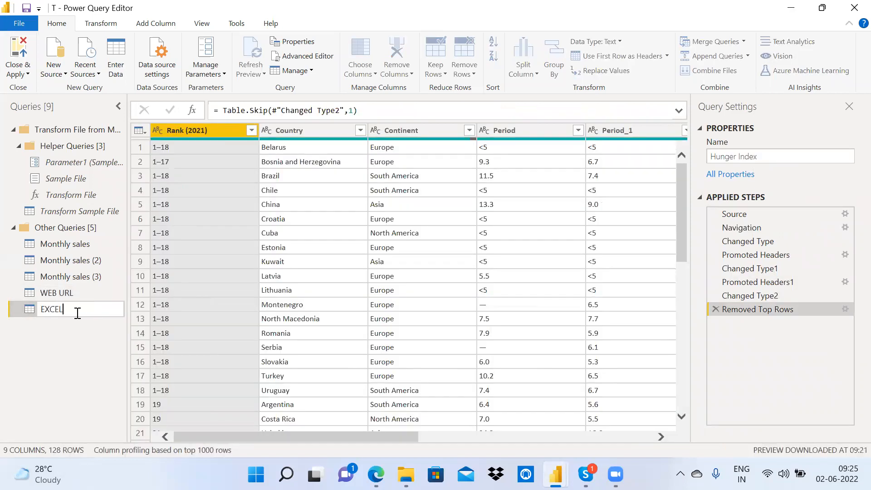
key(Return)
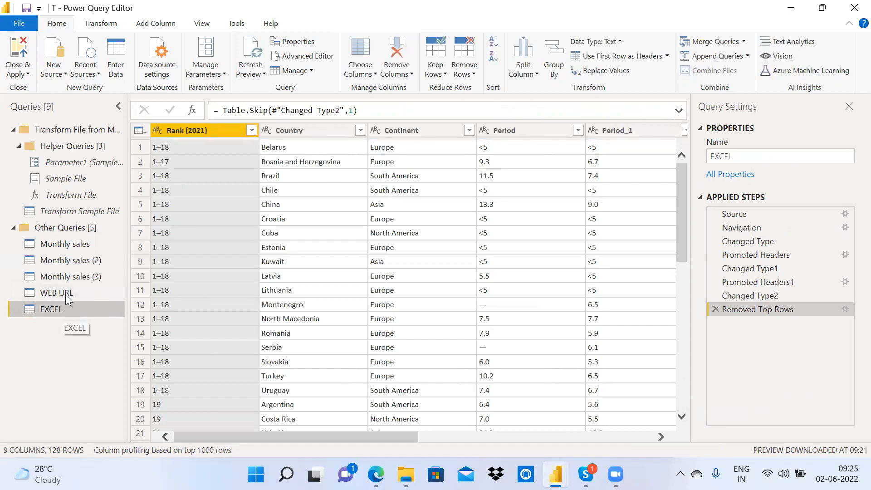
Step: Check the WEB URL and EXCEL queries, then close the editor and apply changes
click(53, 294)
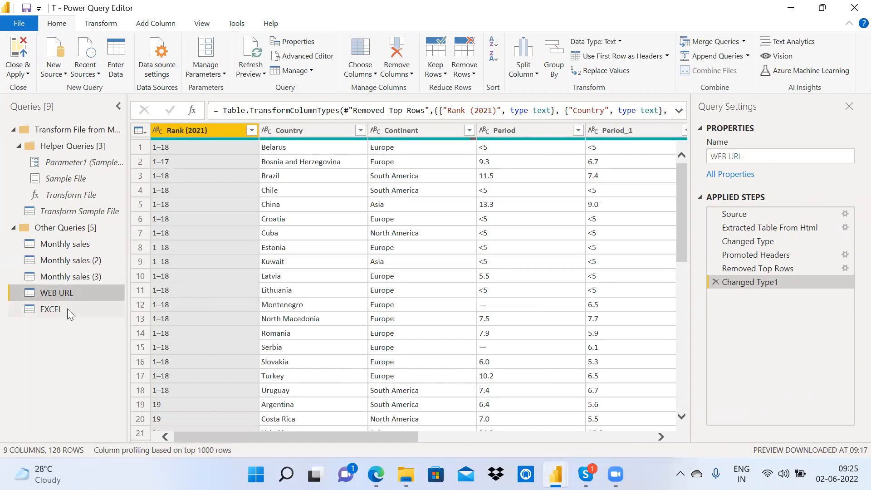
click(68, 309)
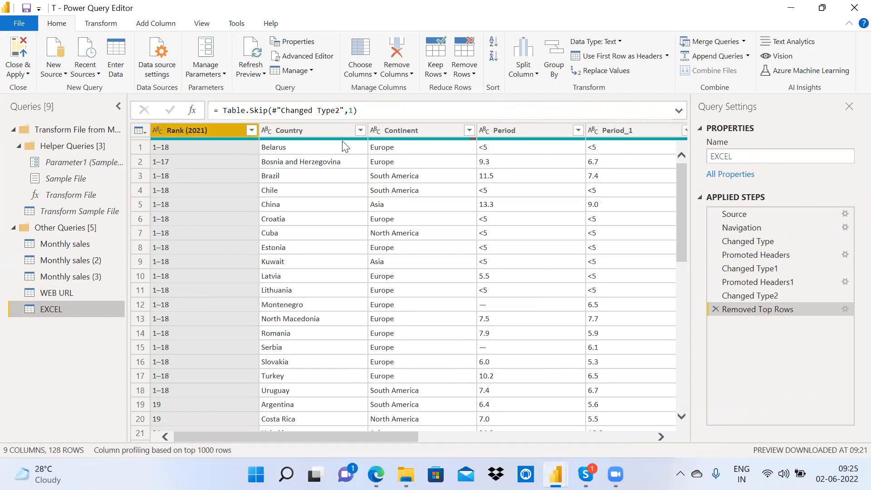
click(56, 300)
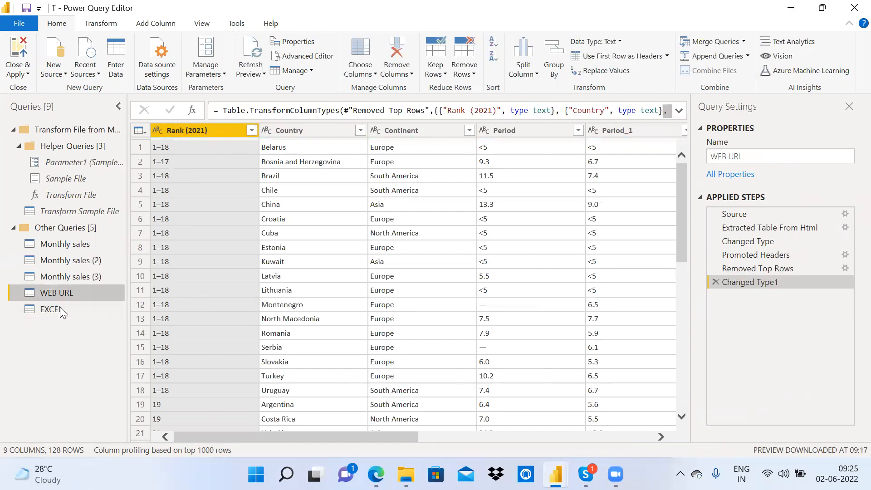
click(60, 307)
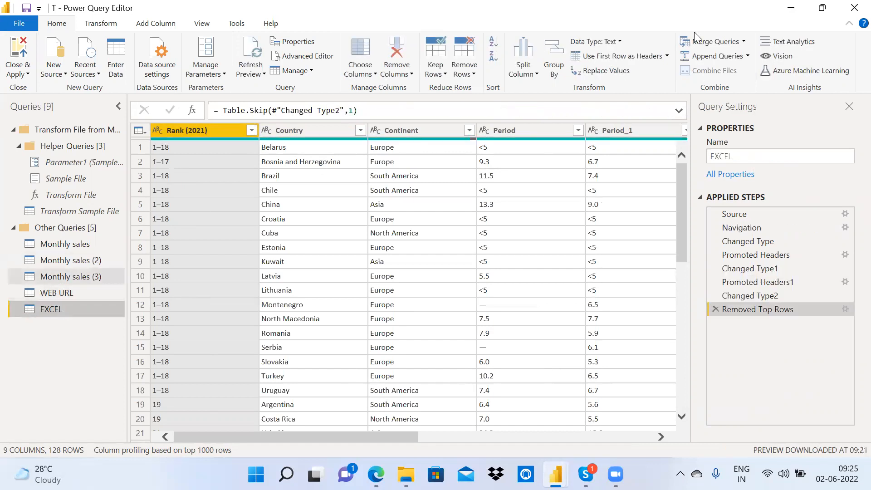
click(792, 8)
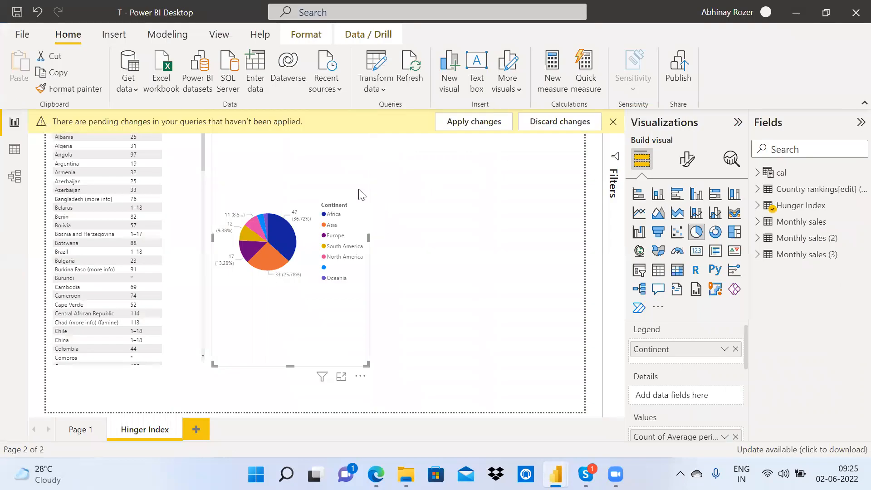
click(462, 127)
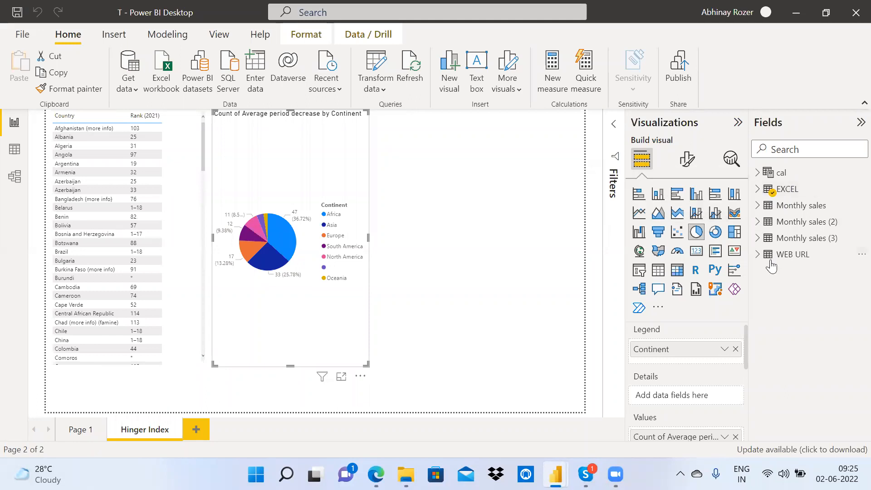
Step: Restore Power Query Editor from the taskbar and open the EXCEL query in Advanced Editor
click(797, 13)
click(556, 474)
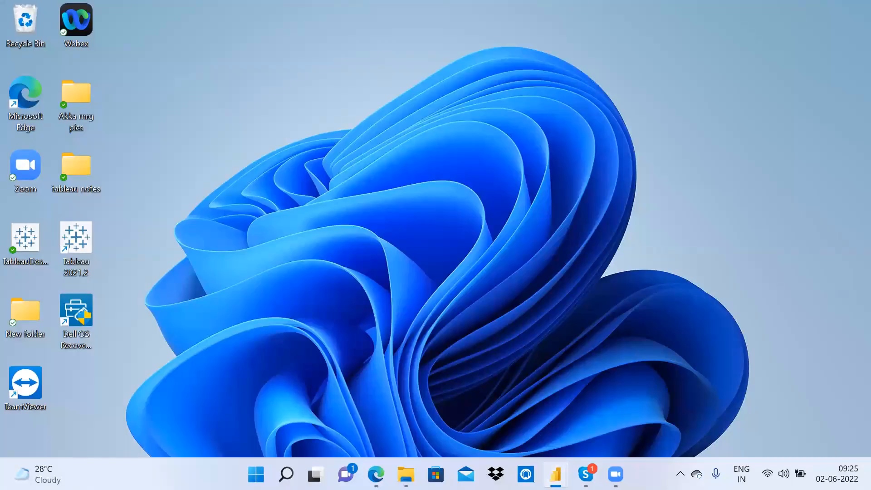
click(661, 415)
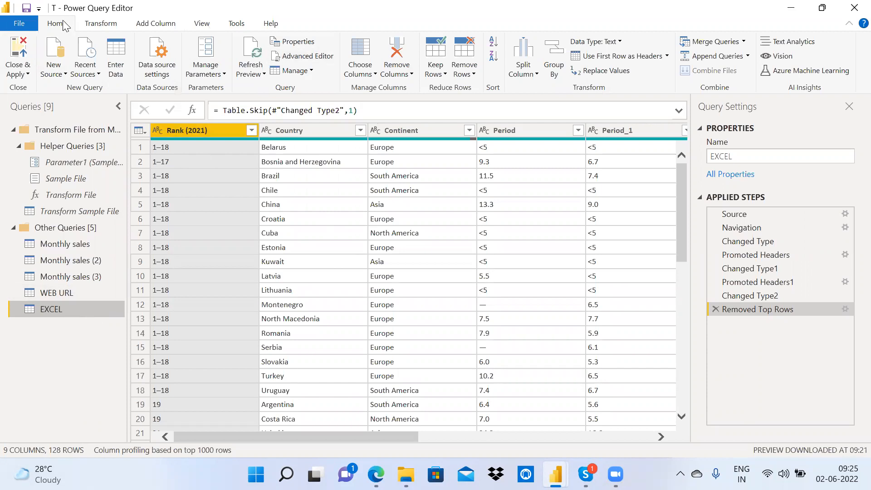
click(290, 56)
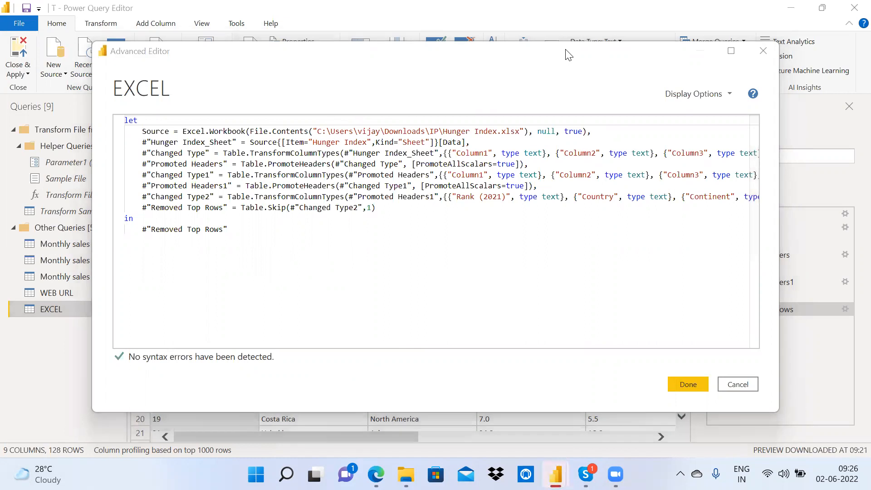
Step: Inspect the EXCEL query's Source step, its Hunger Index sheet reference and the final 'in' expression
drag(561, 55, 484, 73)
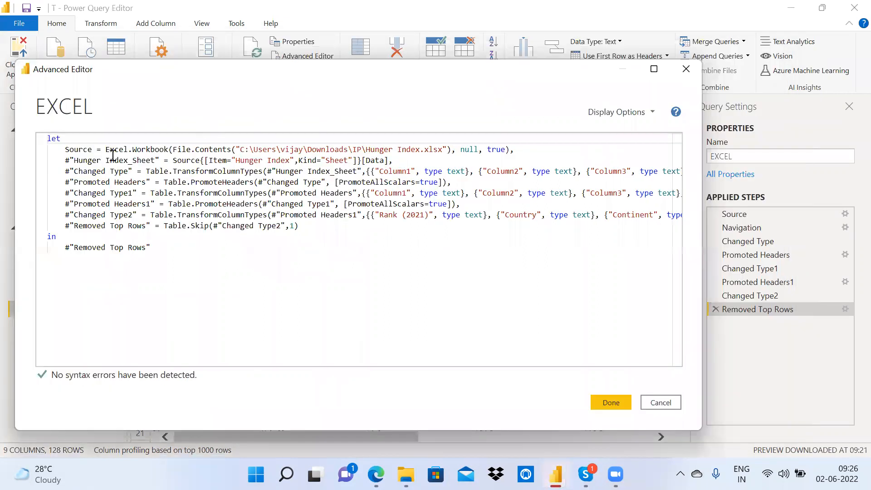
drag(78, 163, 154, 252)
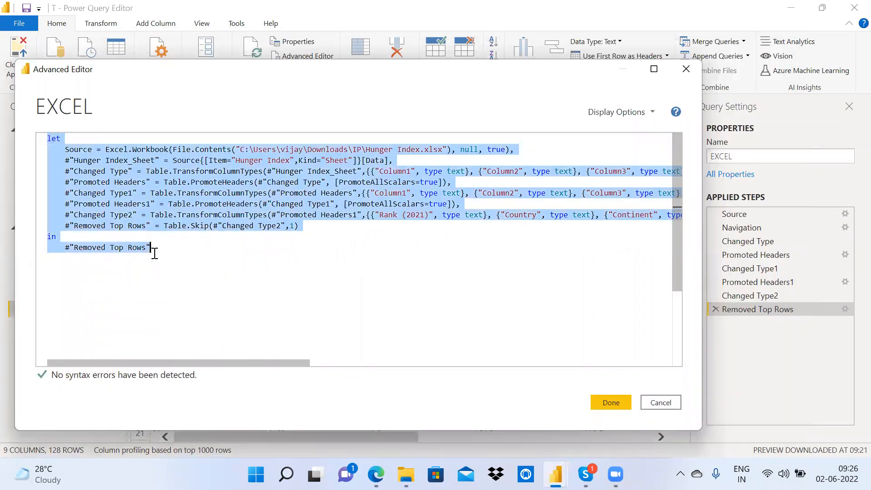
click(207, 249)
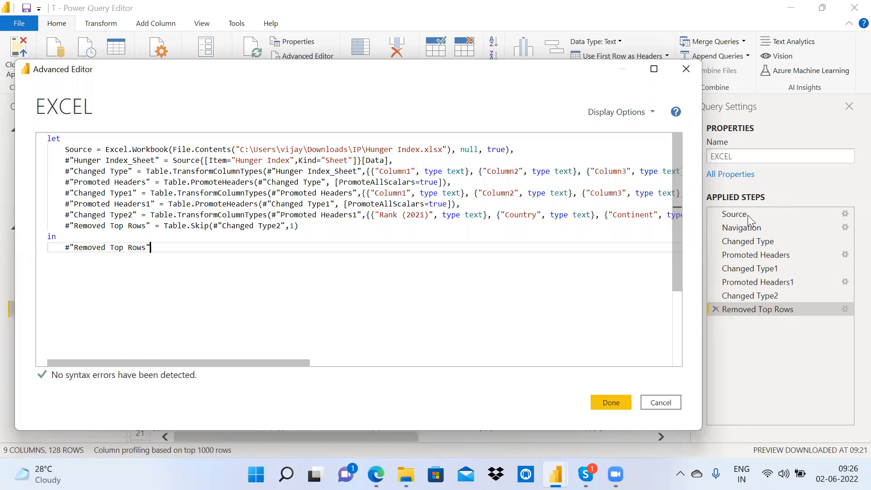
drag(65, 149, 506, 150)
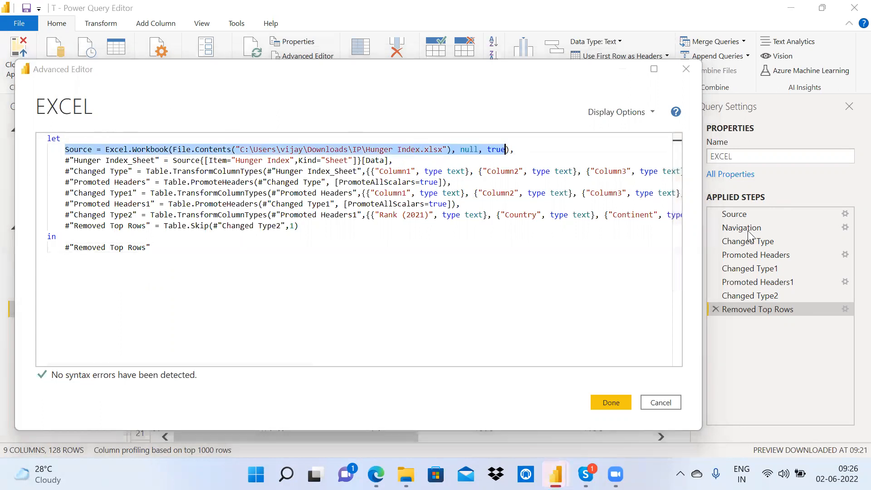
drag(393, 160, 288, 162)
click(227, 162)
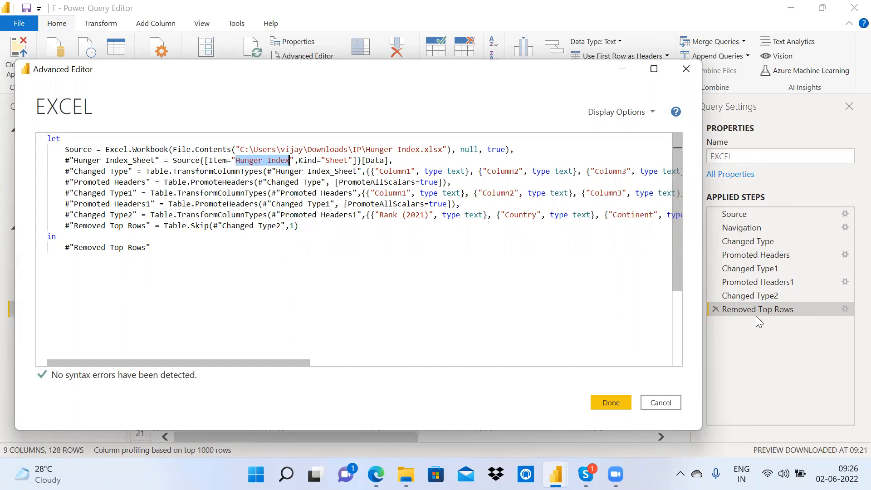
drag(153, 249, 58, 238)
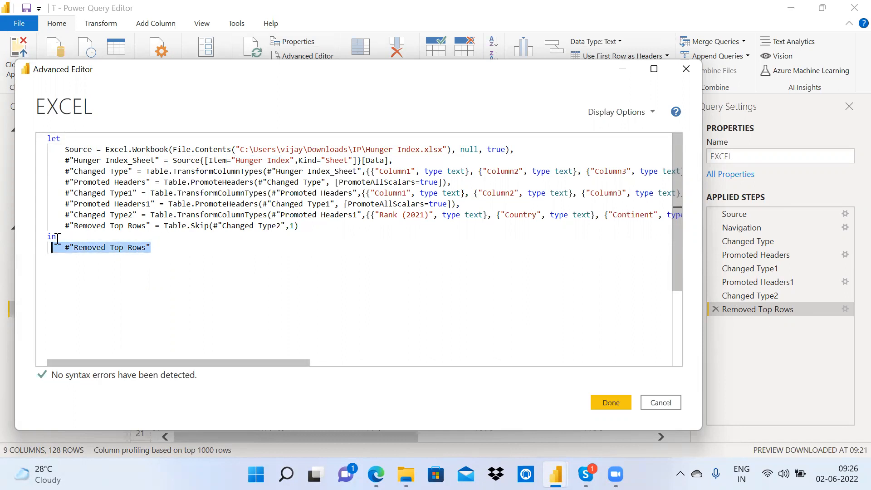
double_click(57, 238)
Step: Review the let-block steps through the returned Removed Top Rows step, then close the Advanced Editor
drag(63, 148, 318, 225)
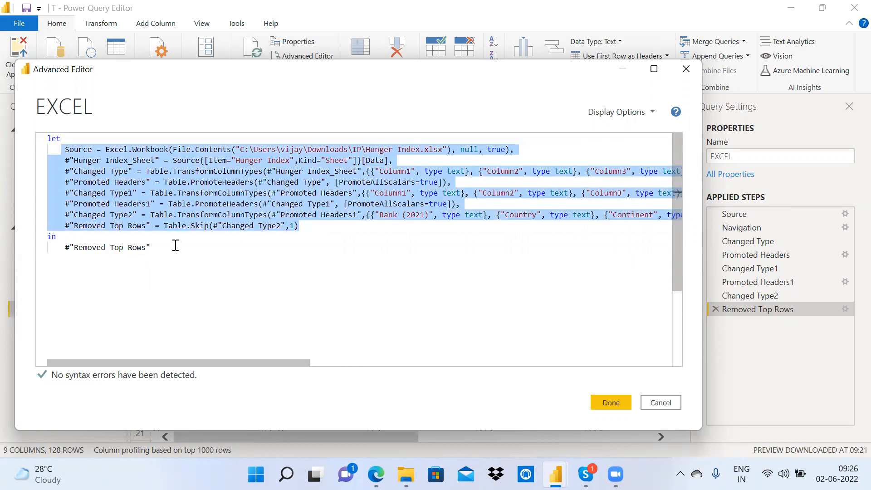
drag(152, 249, 60, 247)
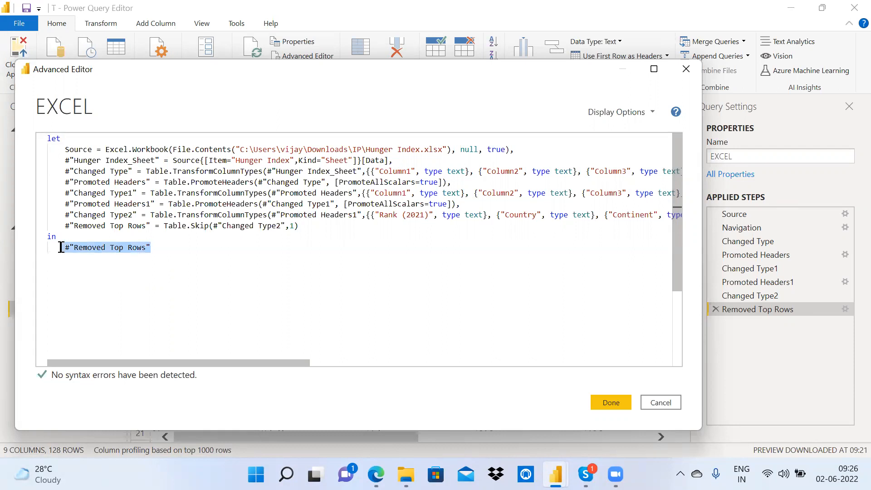
drag(287, 226, 298, 225)
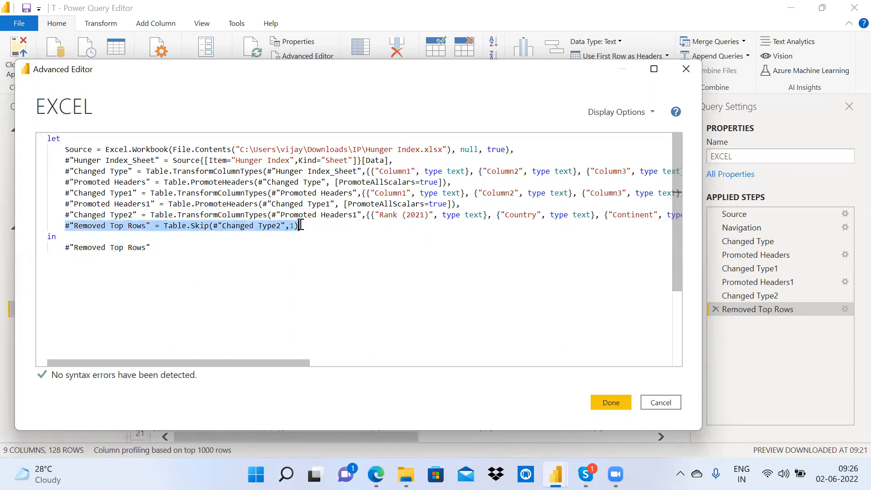
drag(66, 149, 103, 210)
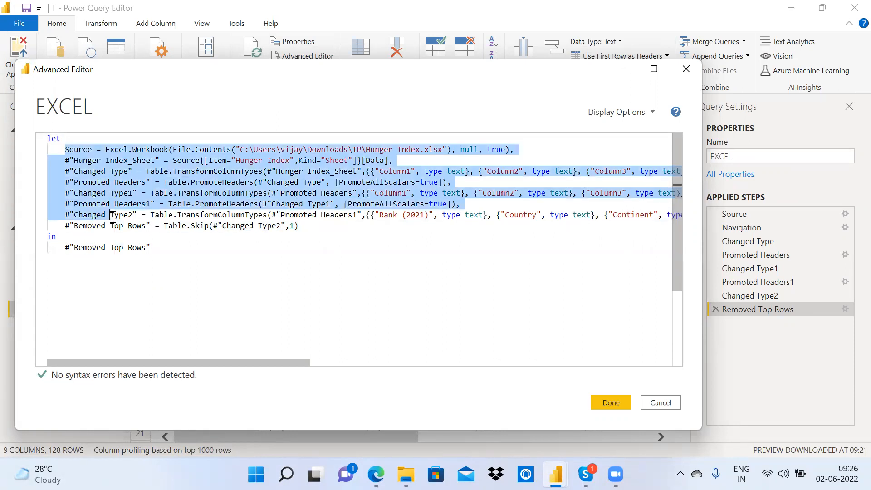
drag(311, 225, 64, 226)
click(152, 250)
drag(152, 249, 60, 248)
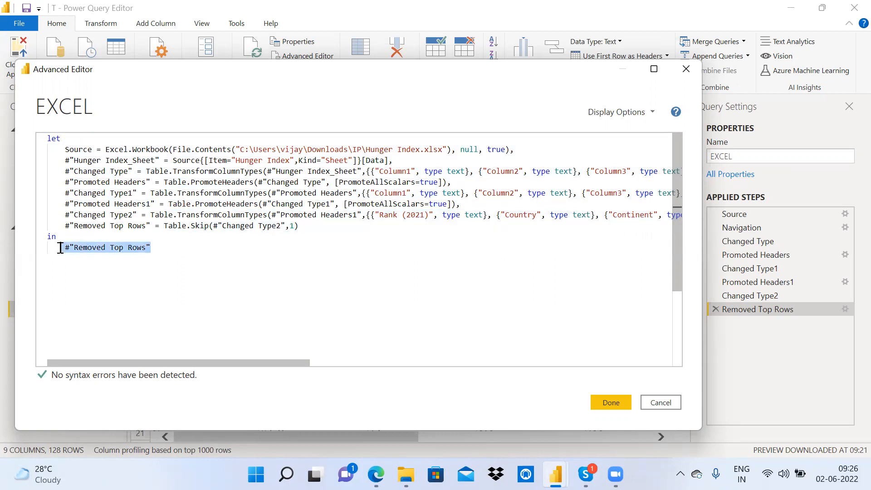
click(163, 207)
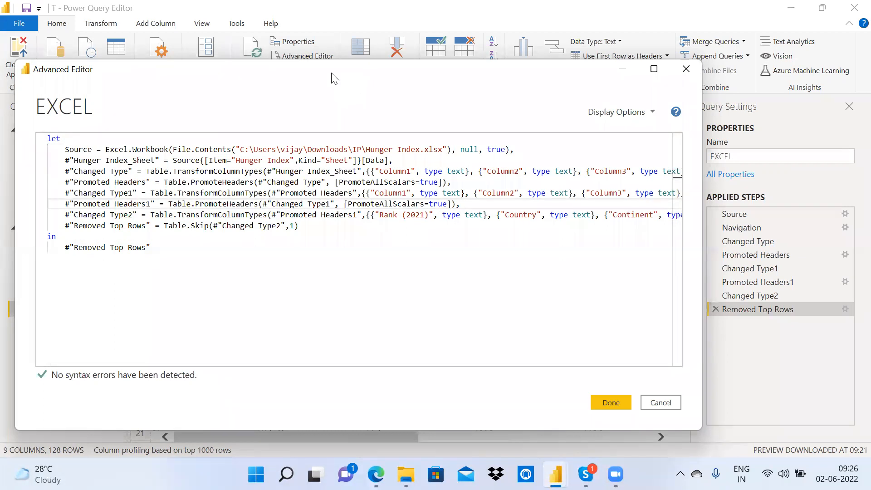
drag(334, 78, 393, 78)
drag(239, 249, 118, 149)
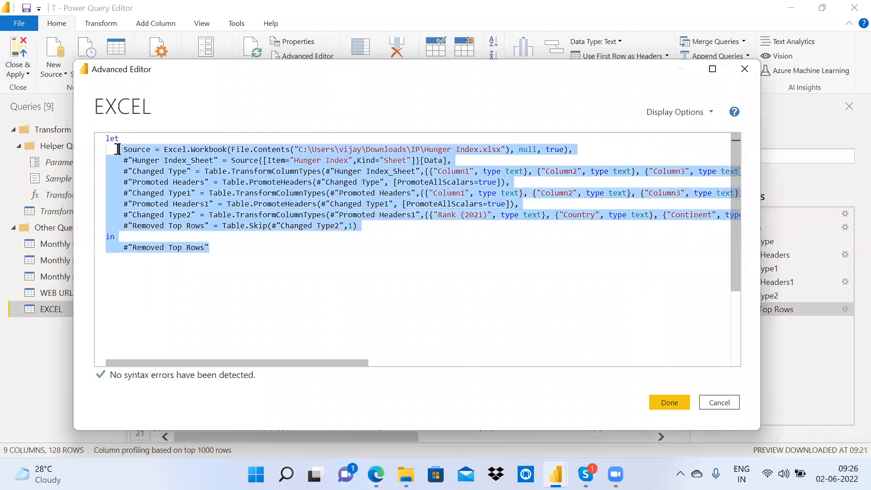
click(745, 69)
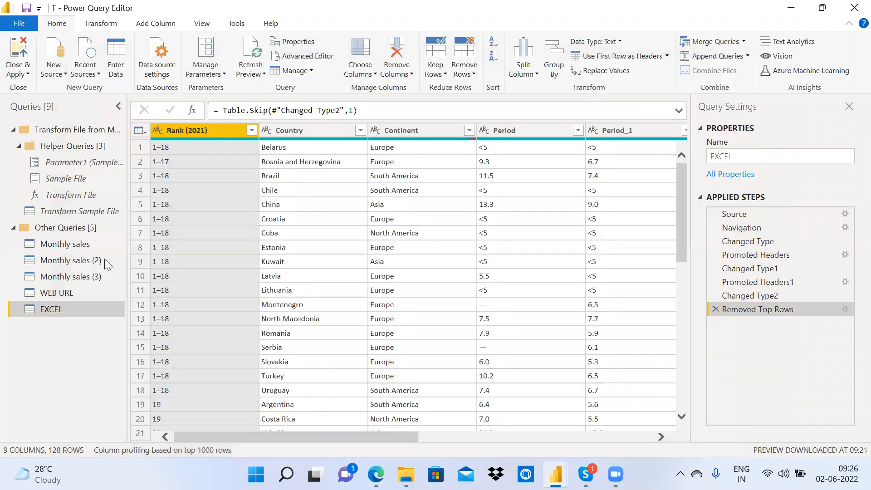
Step: Review the WEB URL query's full M code in the Advanced Editor
click(57, 293)
click(318, 60)
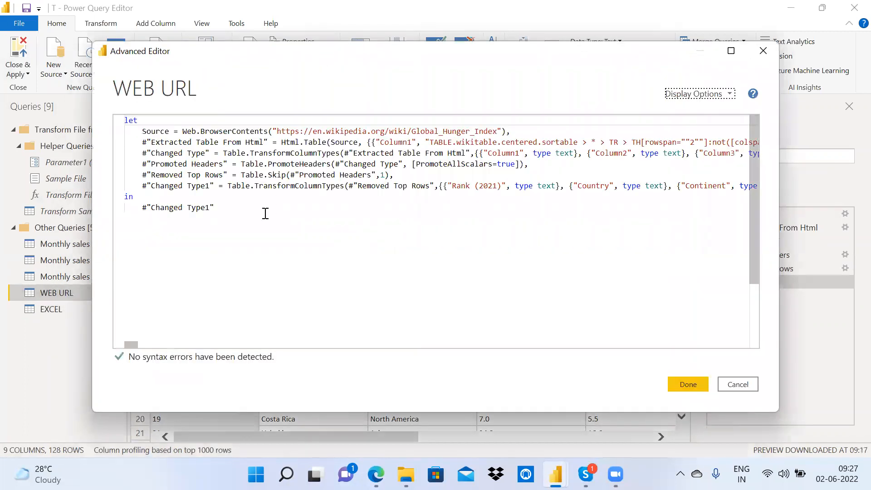
drag(265, 213, 124, 120)
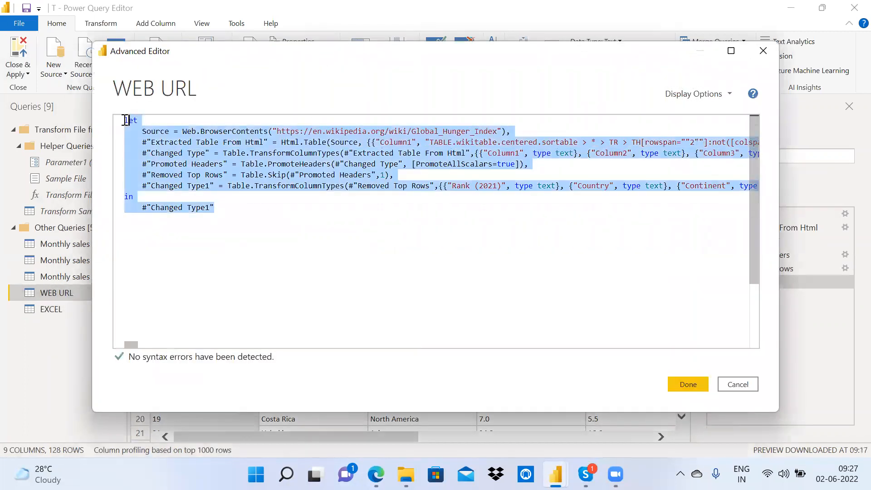
click(761, 54)
Step: Review the Monthly sales query's M code and transformation steps twice, ending on WEB URL
click(54, 246)
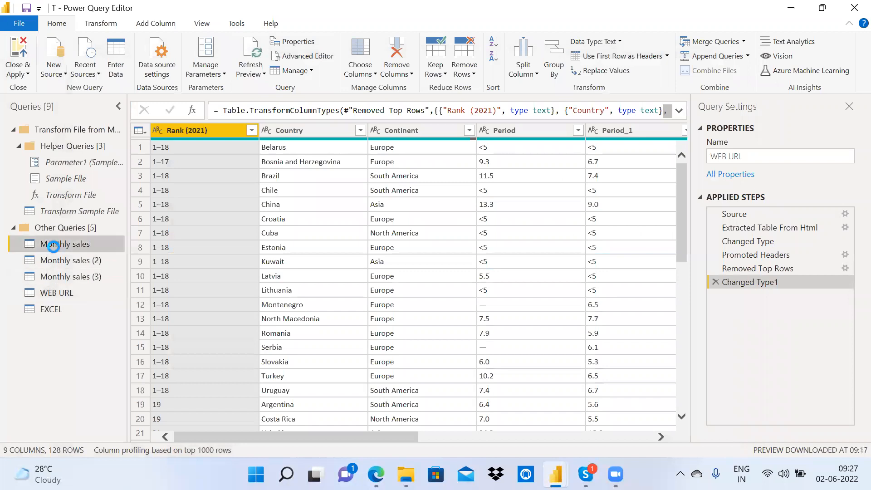
click(320, 58)
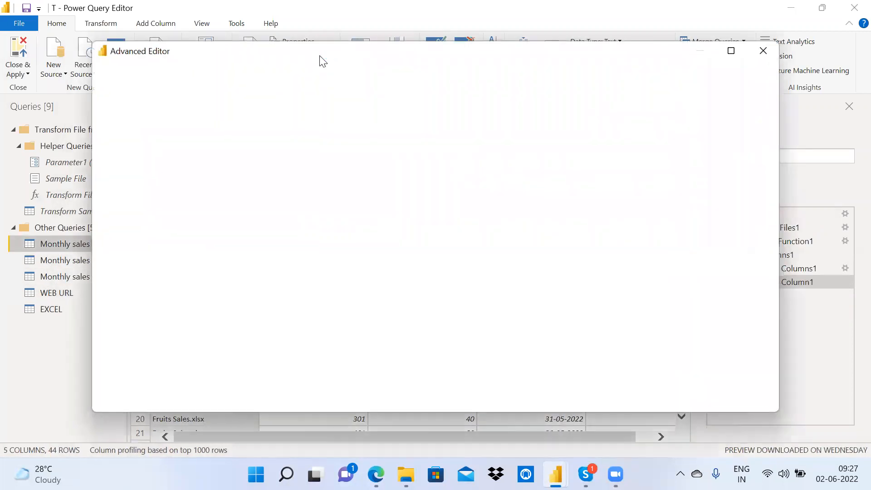
drag(282, 211, 123, 108)
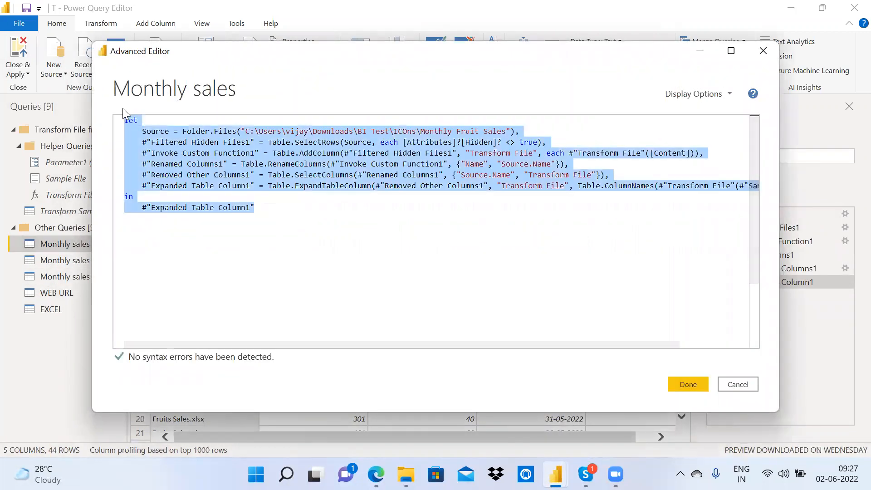
click(777, 50)
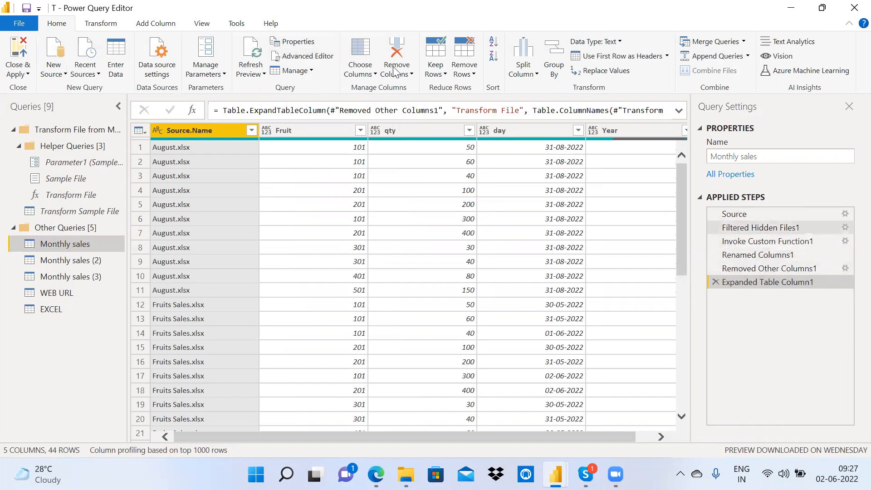
click(331, 55)
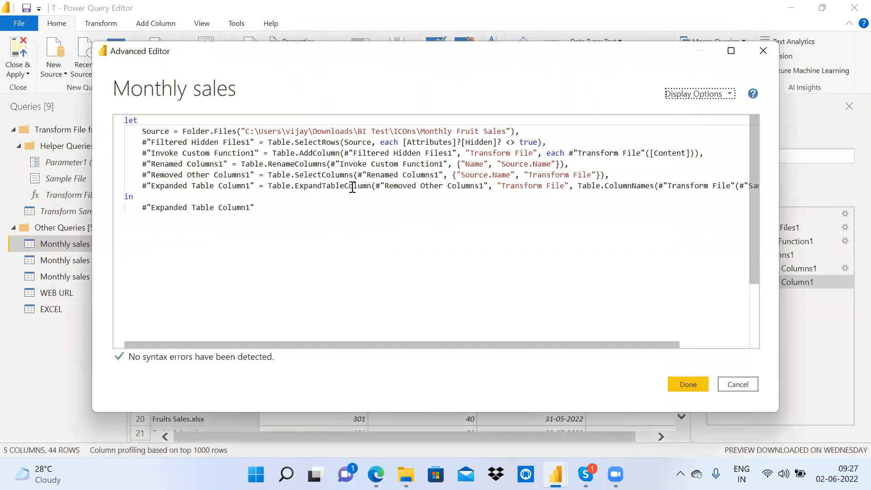
drag(290, 205, 124, 119)
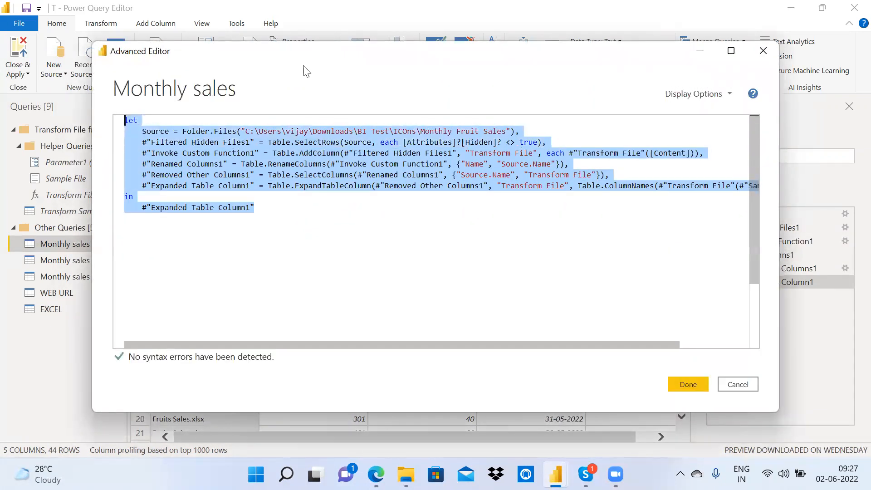
click(760, 57)
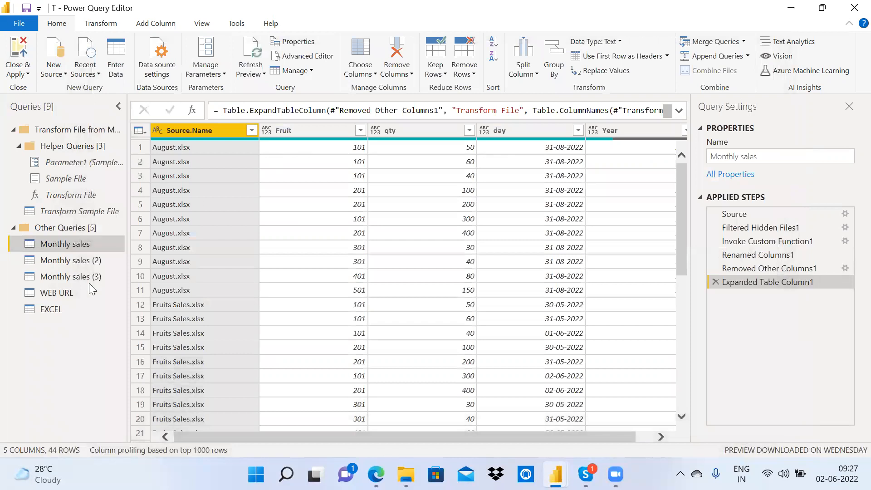
click(69, 298)
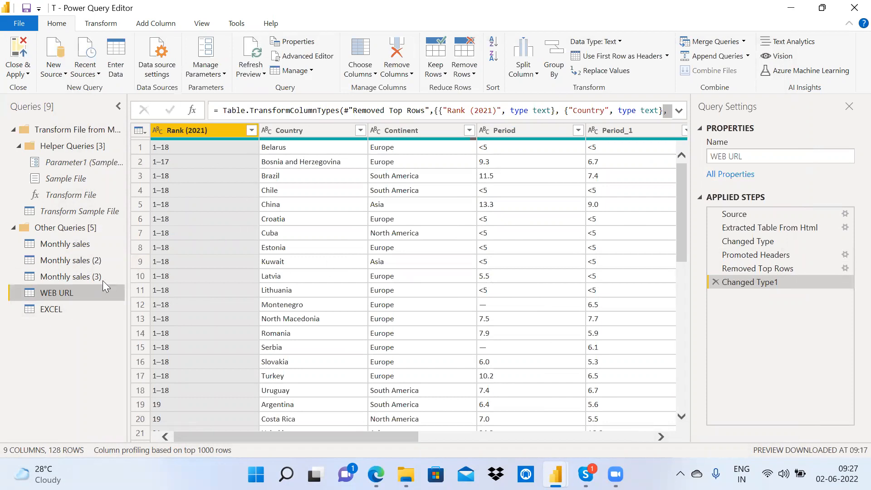
Step: Check the WEB URL query's From Web source settings without changing them
click(64, 308)
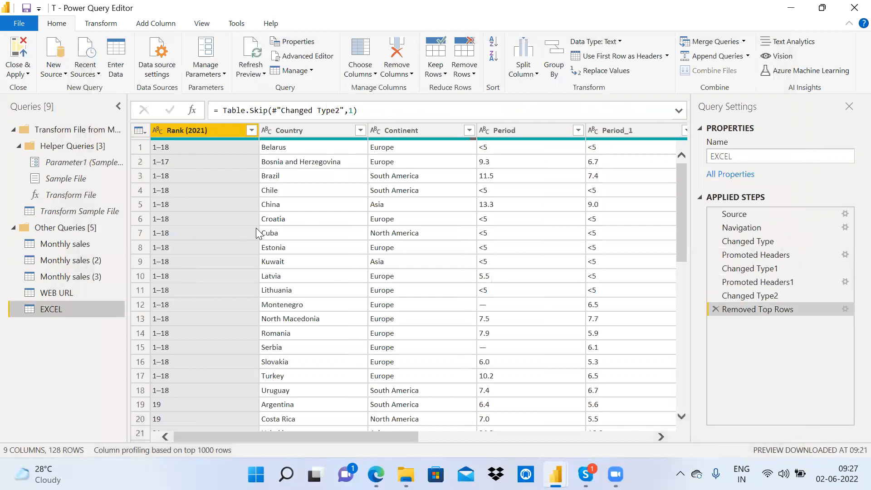
click(85, 291)
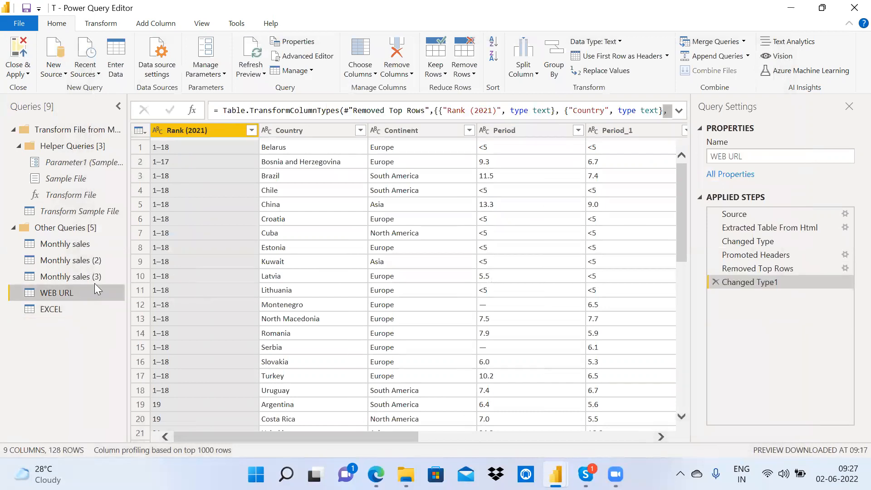
click(847, 215)
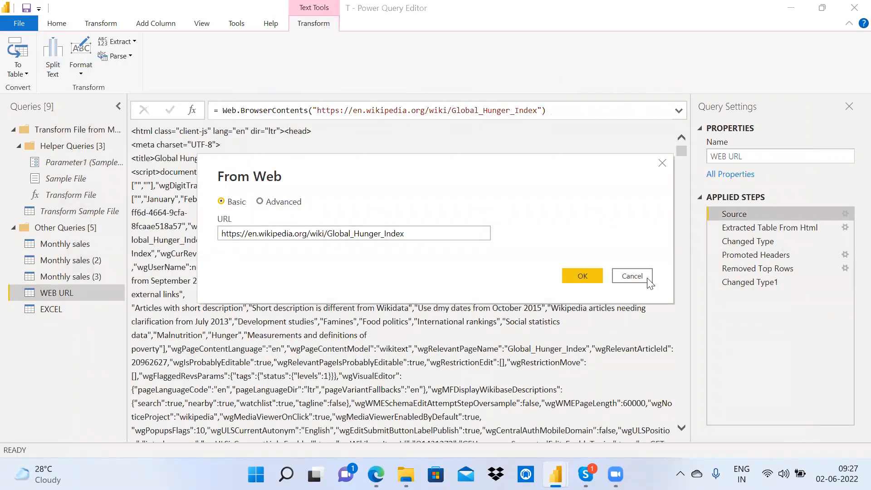
click(633, 277)
Step: Check the EXCEL query's Excel Workbook source, the Hunger Index.xlsx path, without changes
click(61, 309)
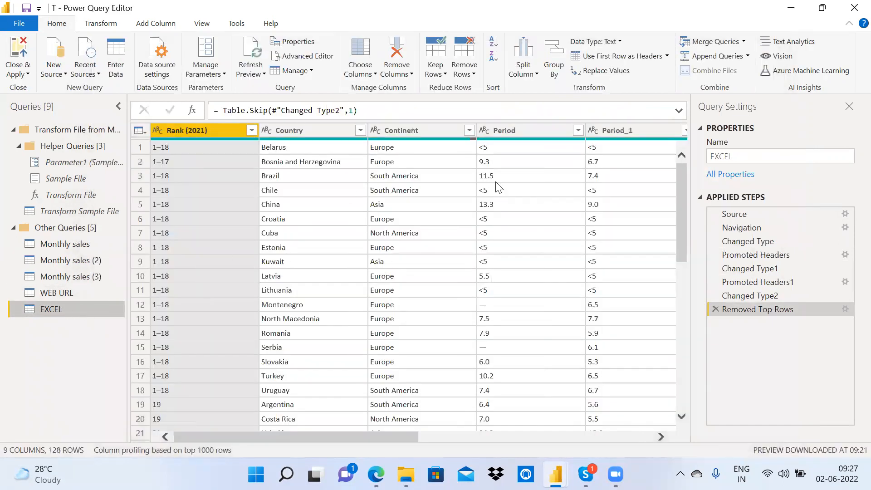
click(846, 215)
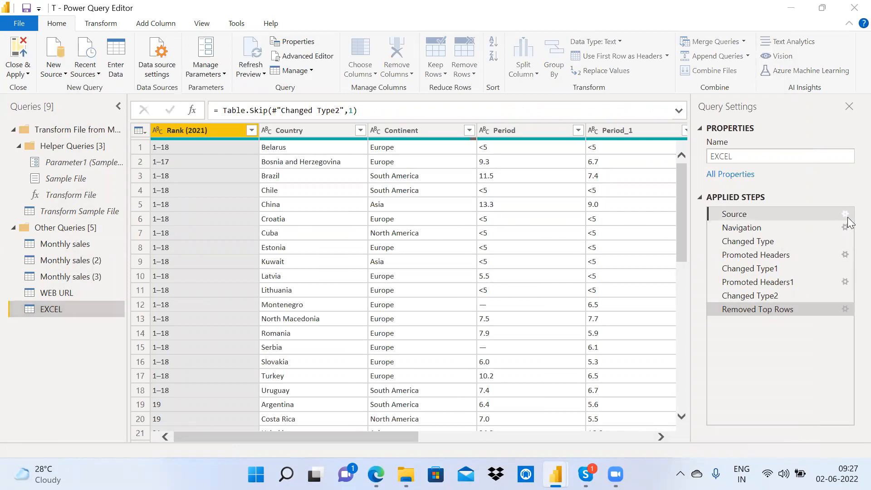
drag(391, 222, 233, 219)
click(649, 287)
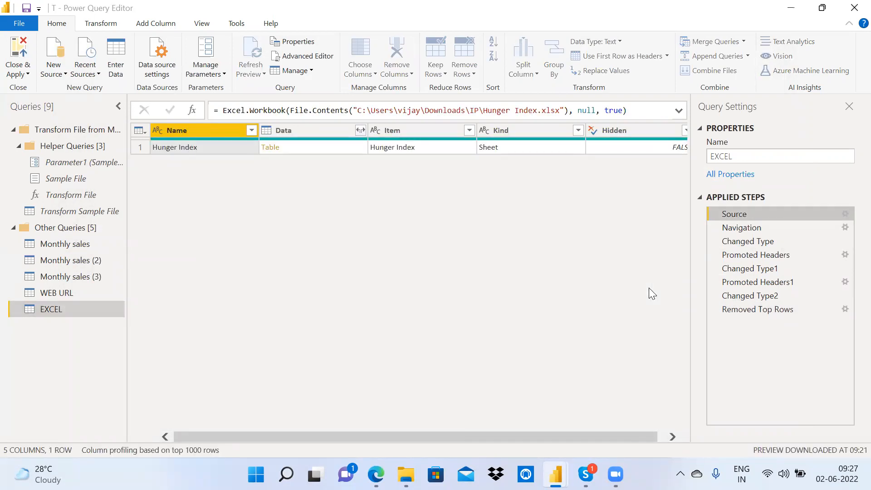
Step: Return from the WEB URL query to the Hinger Index report page via the taskbar
click(58, 294)
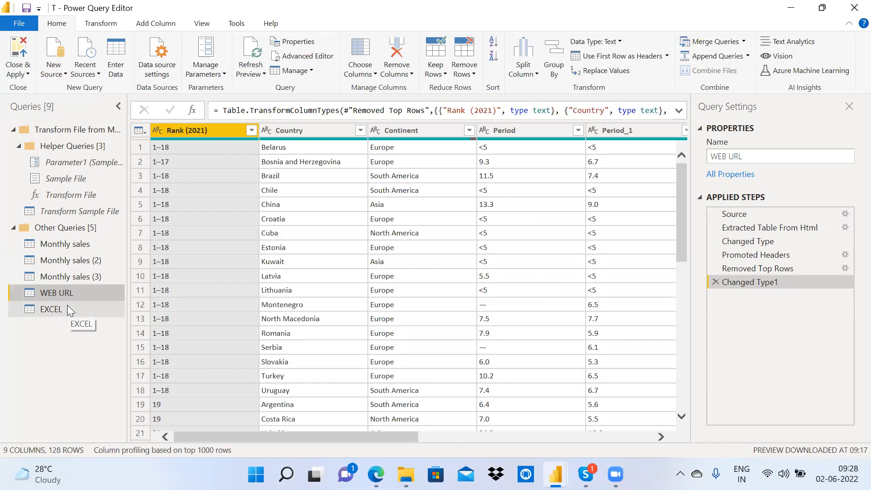
click(556, 474)
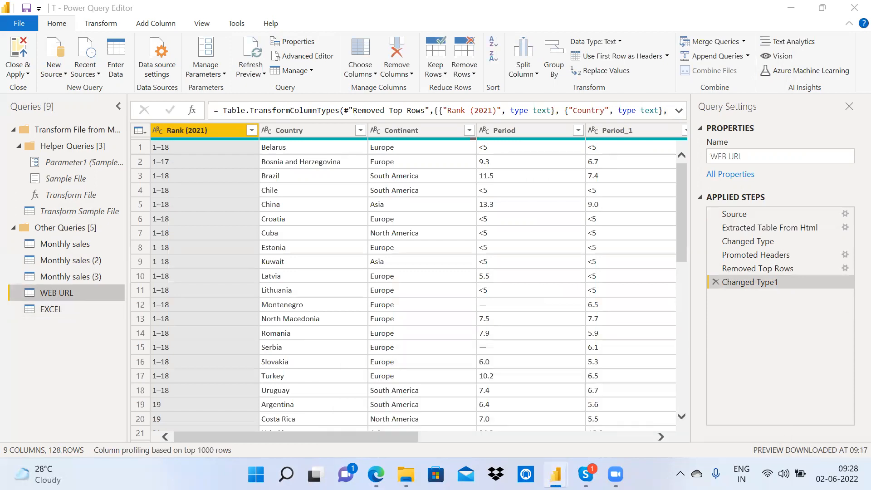
click(549, 424)
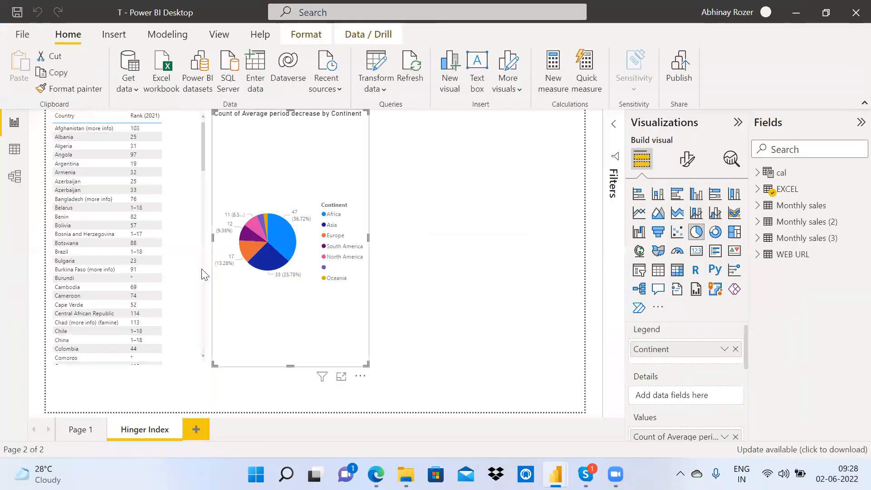
Step: Expand and collapse the EXCEL fields, minimize the report, and show the EXCEL query's Removed Top Rows preview
click(757, 189)
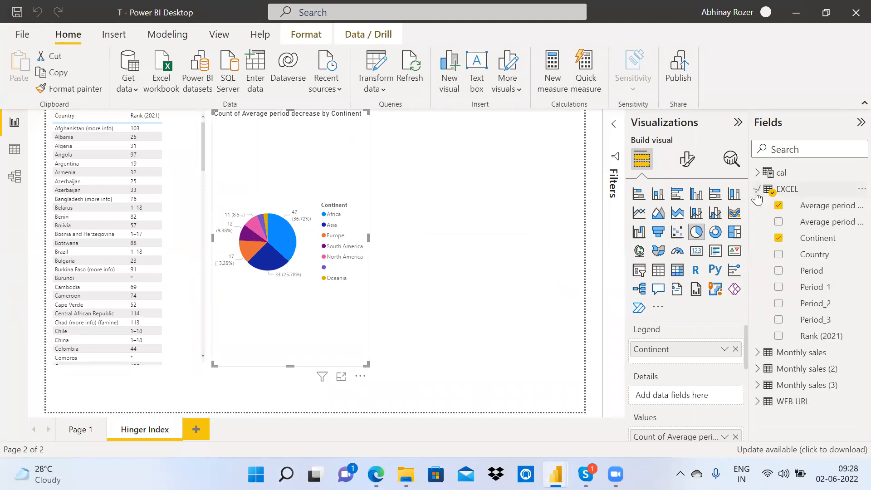
click(757, 190)
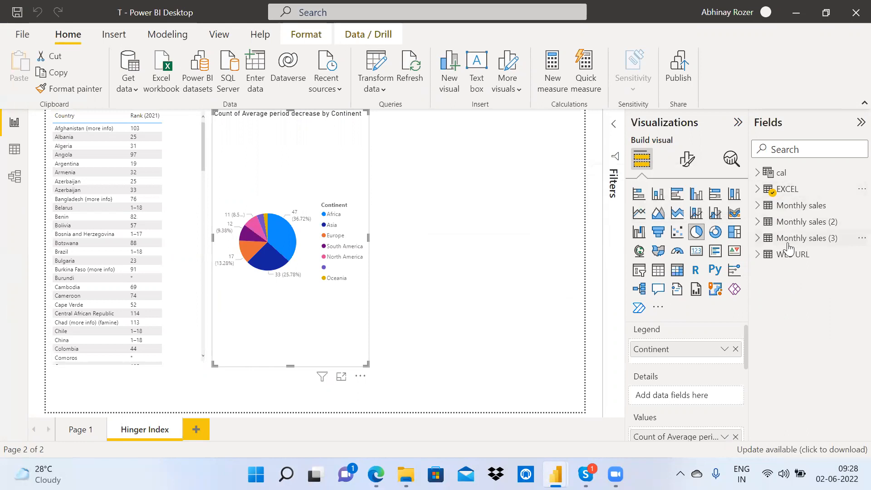
click(806, 16)
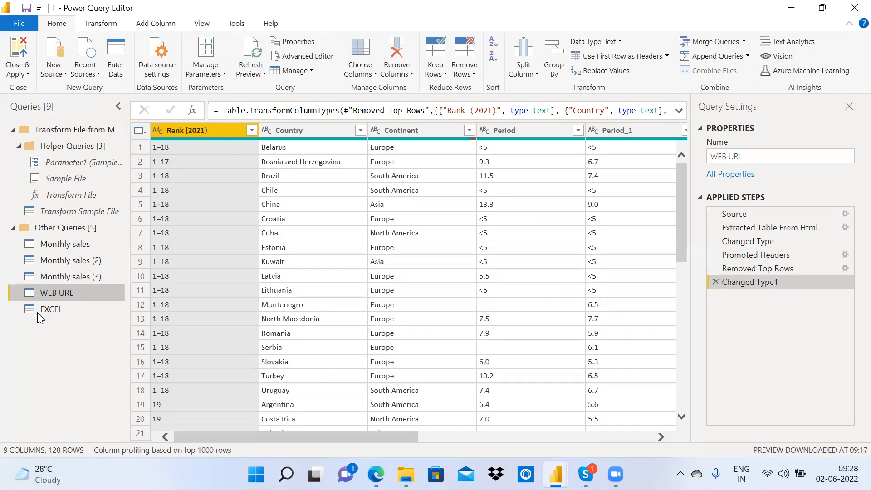
click(57, 311)
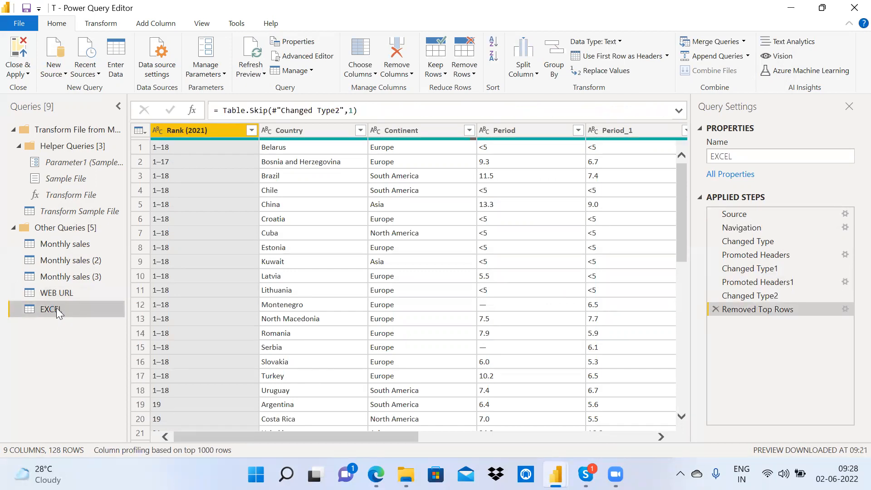
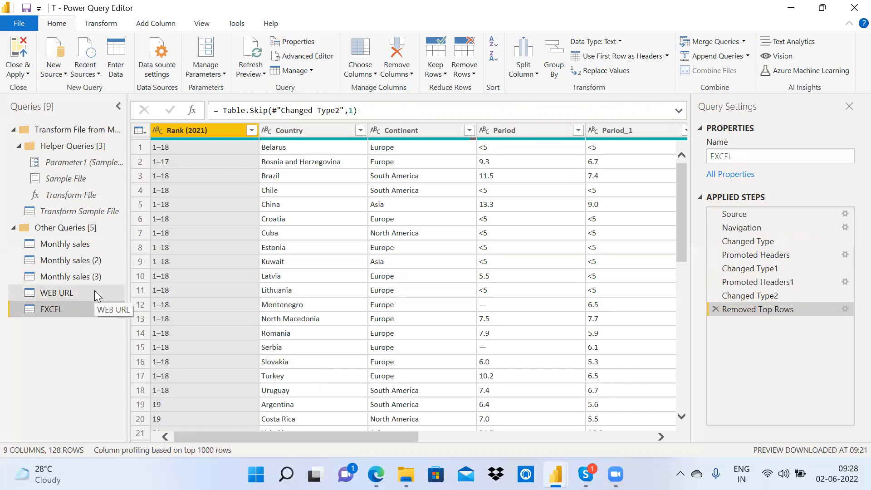
Step: Select all of the WEB URL query's M code in its Advanced Editor for copying
click(80, 291)
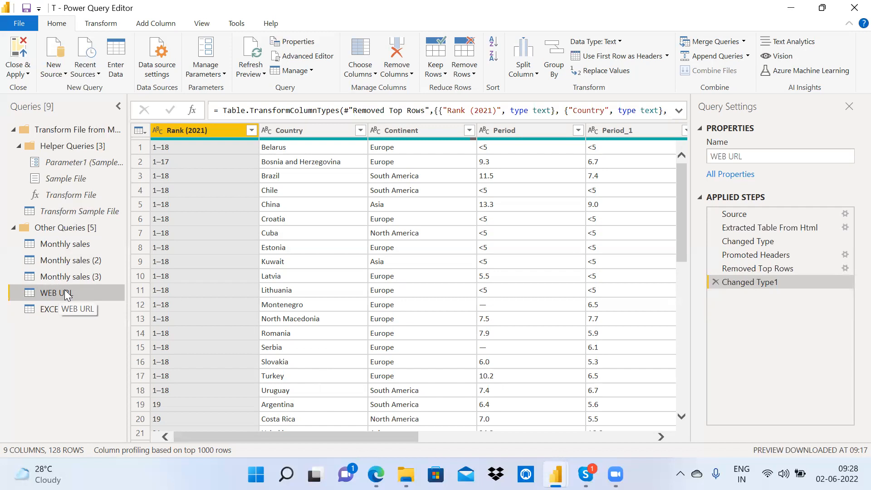
click(300, 58)
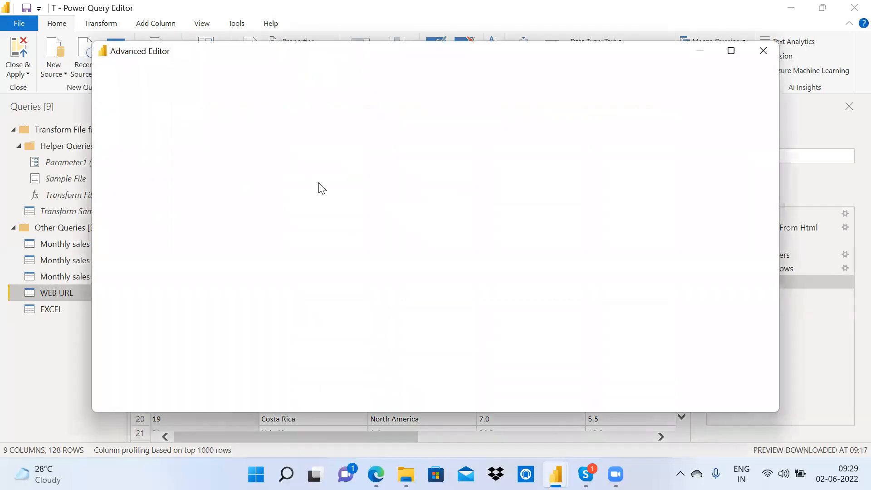
drag(236, 205, 123, 111)
key(ctrl+c)
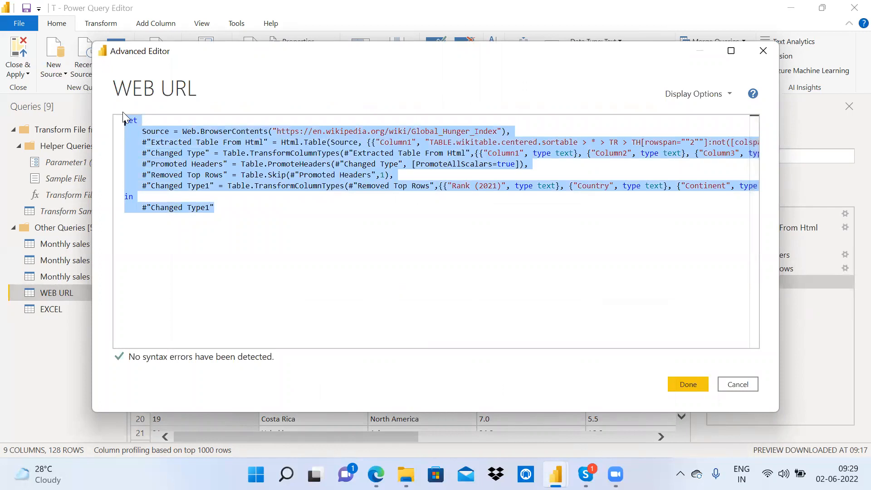
click(738, 384)
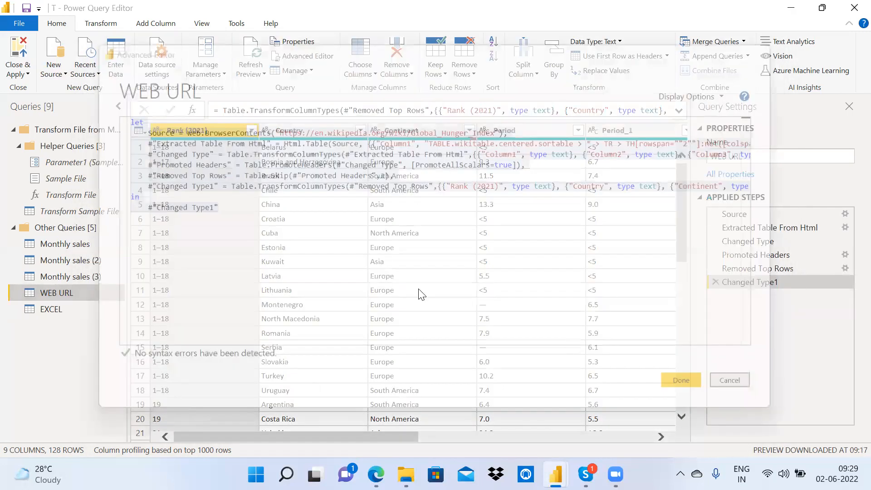
Step: Replace all of the EXCEL query's code with the copied web code and save it
click(58, 311)
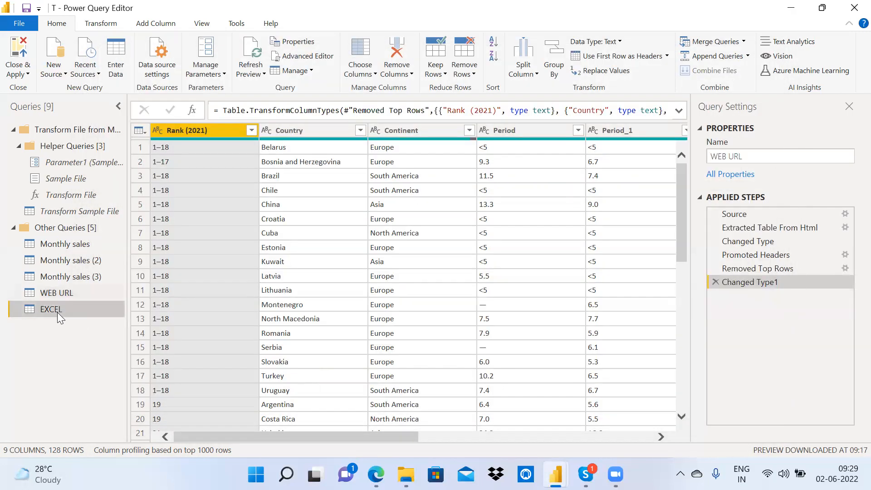
click(312, 57)
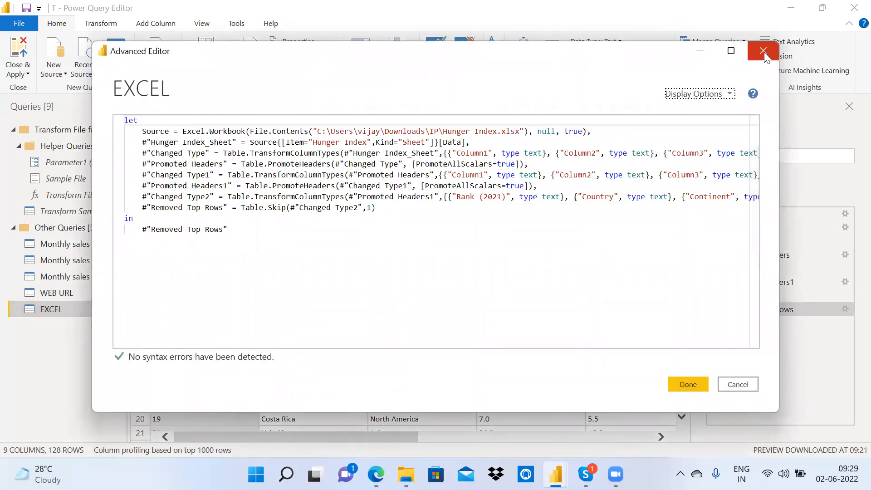
drag(415, 235, 90, 94)
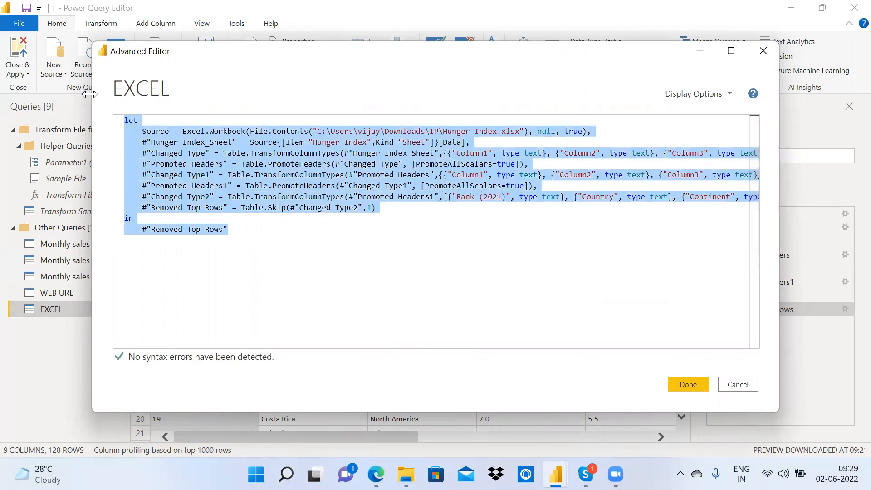
key(Delete)
key(ctrl+v)
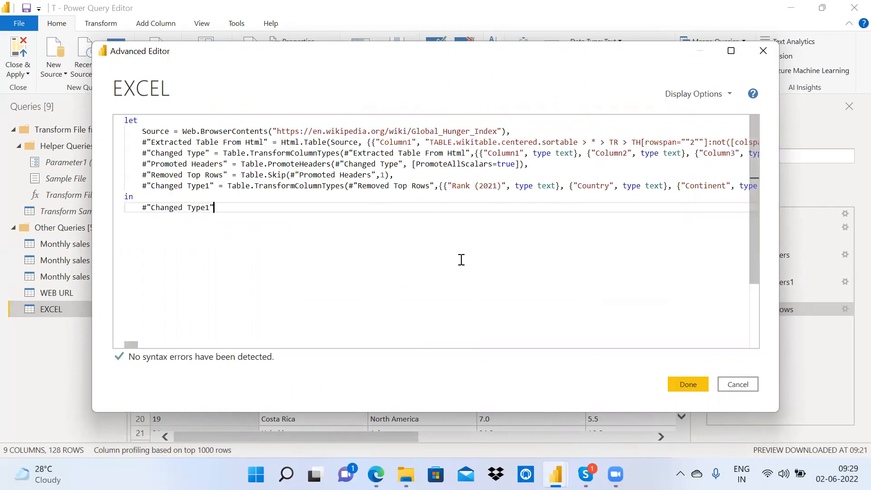
click(685, 383)
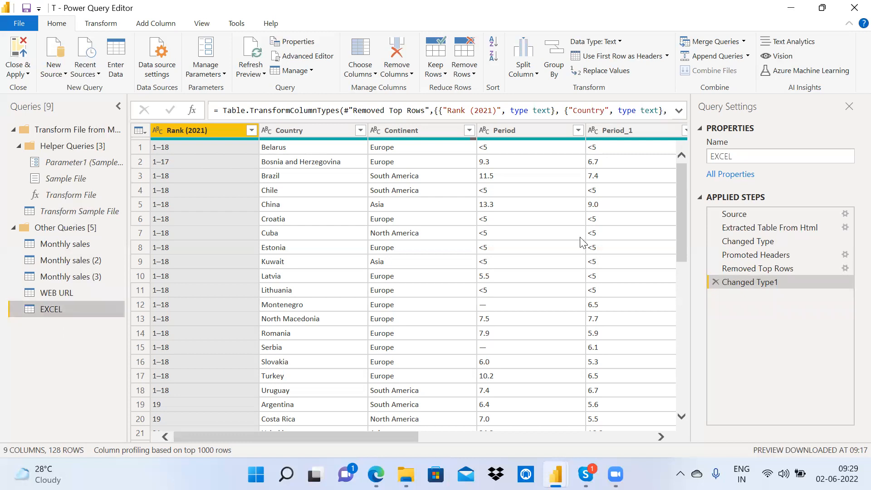
Step: Confirm EXCEL's From Web source address is unchanged, then reselect the WEB URL query
click(845, 214)
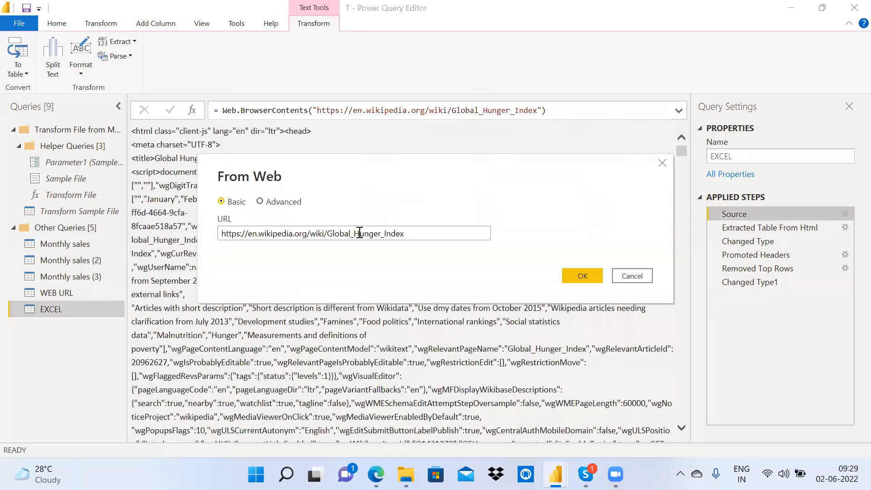
drag(223, 232, 437, 233)
click(639, 278)
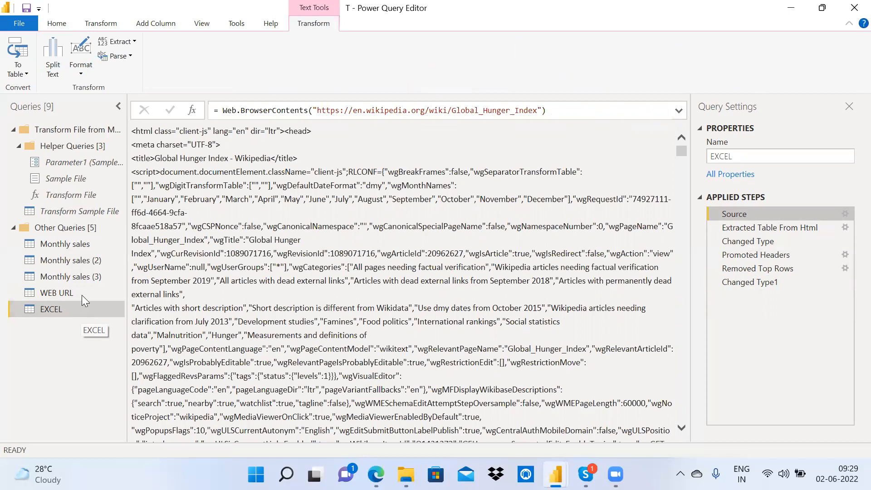
click(65, 293)
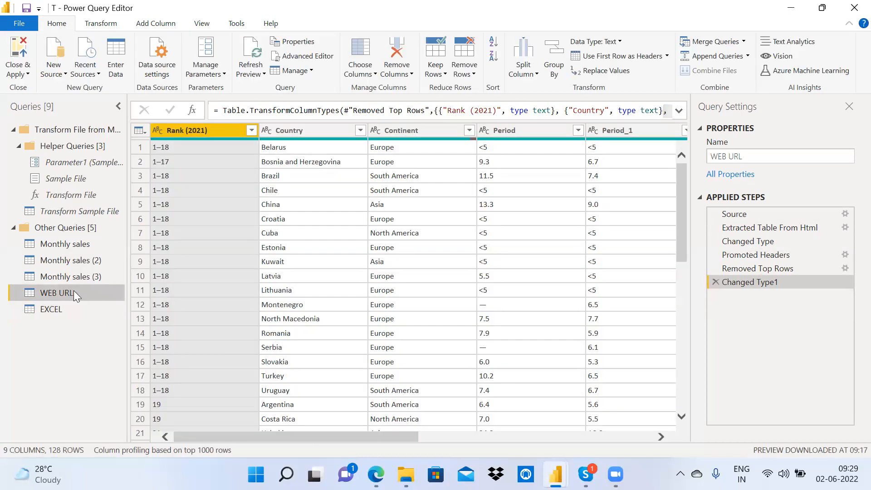
Step: Delete the WEB URL query, confirm the deletion, and apply changes with Close & Apply
right_click(75, 296)
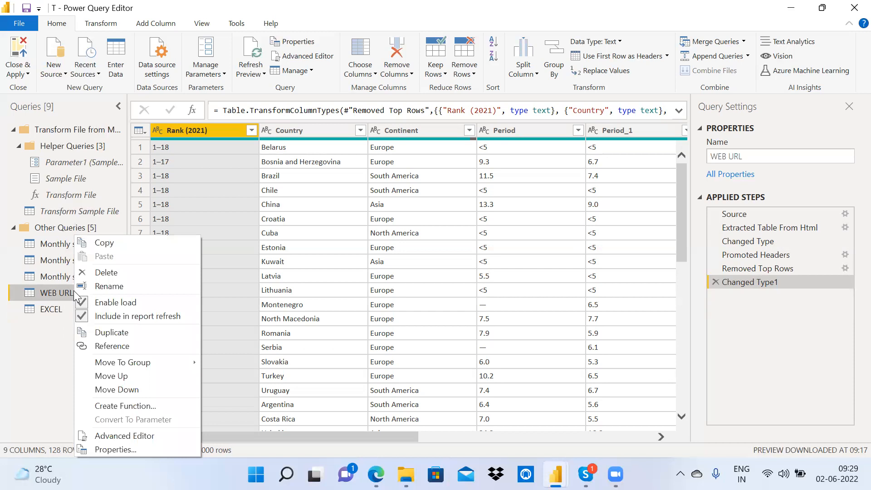
click(112, 274)
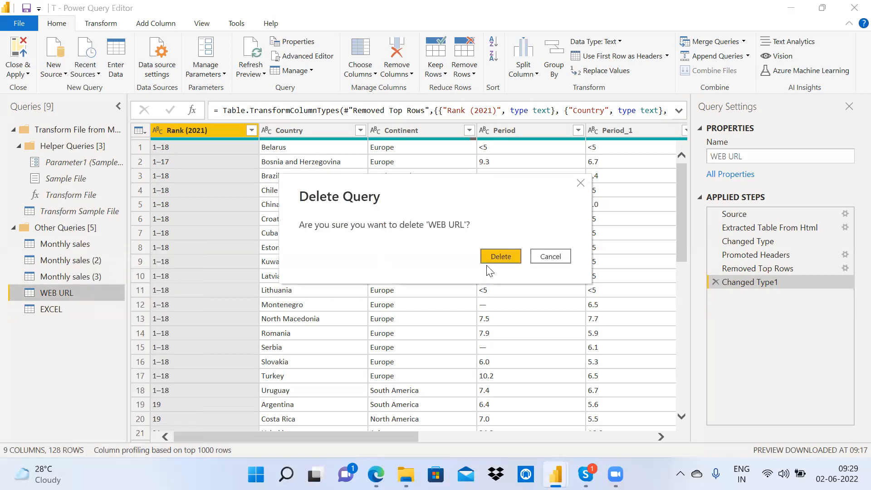
click(498, 266)
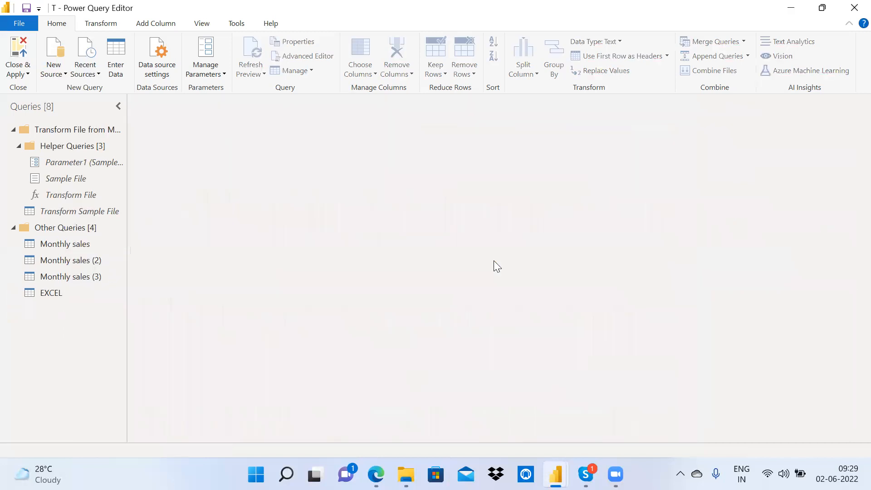
click(18, 57)
mouse_move(555, 473)
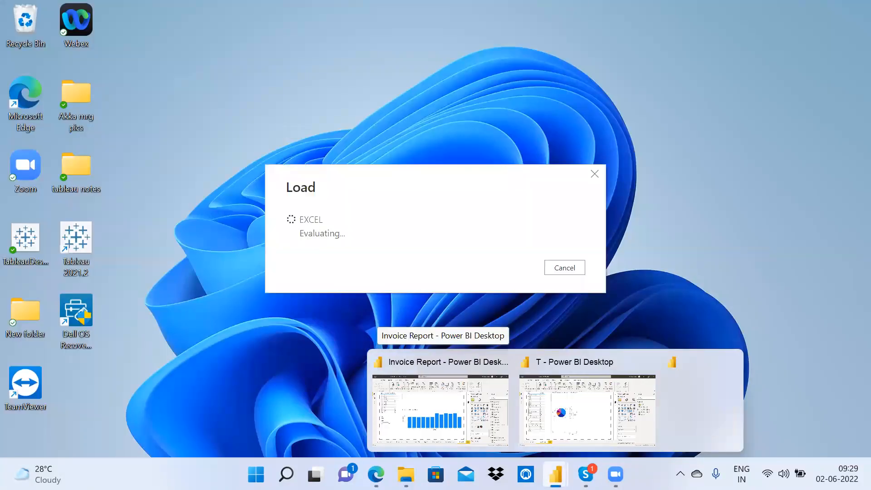
Step: Inspect the country table, pie chart and EXCEL field list in the T report, then return to Transform data
click(584, 427)
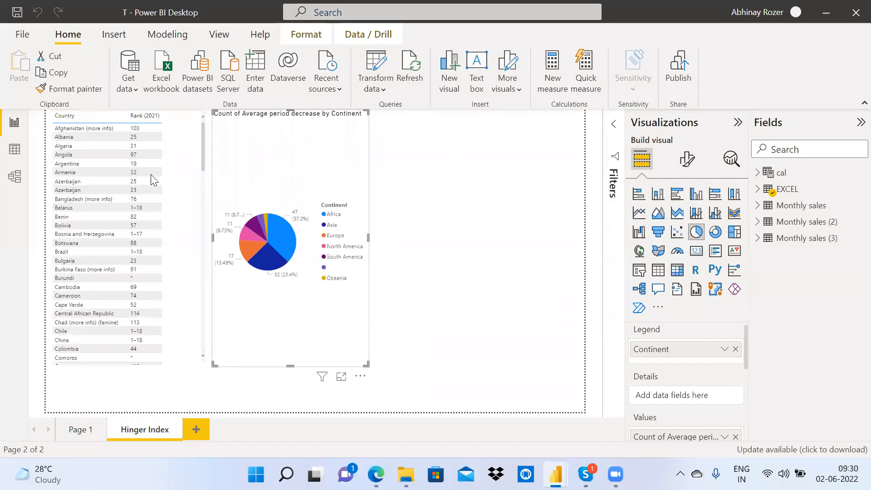
click(182, 175)
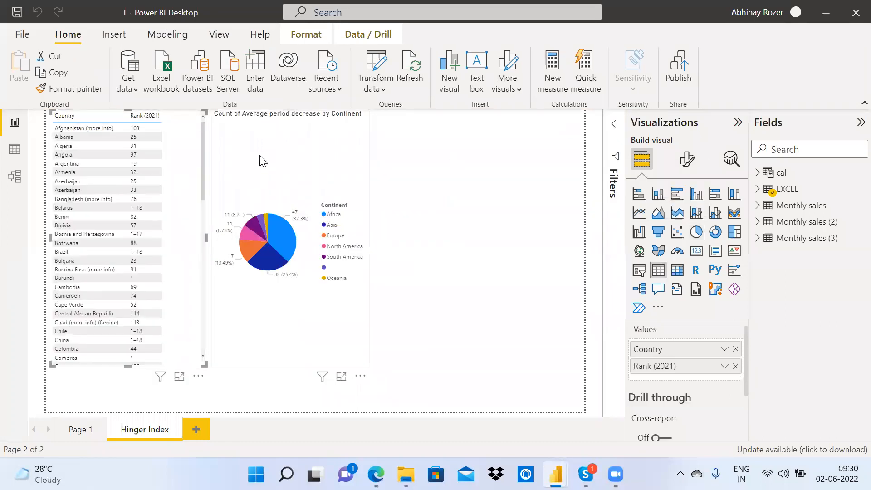
click(260, 159)
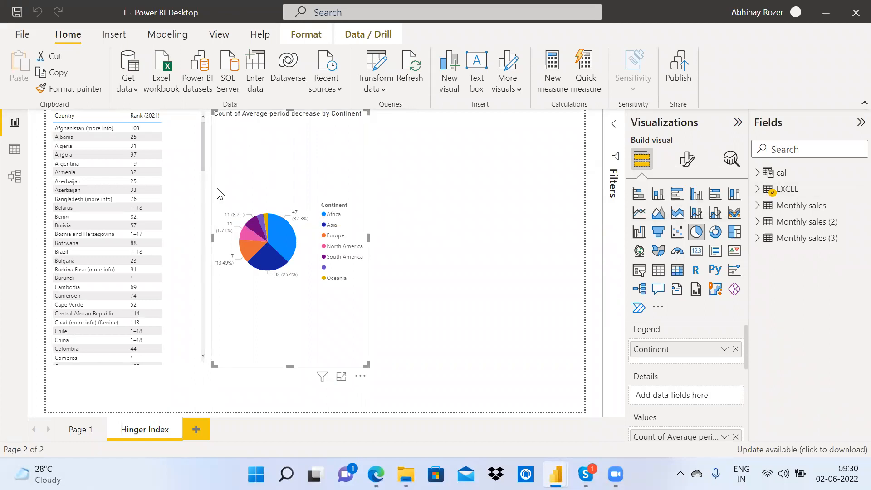
click(762, 190)
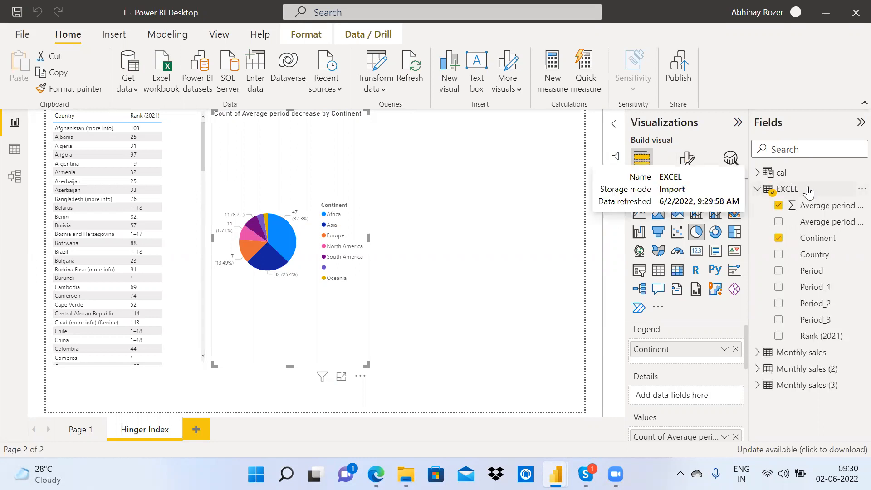
mouse_move(556, 474)
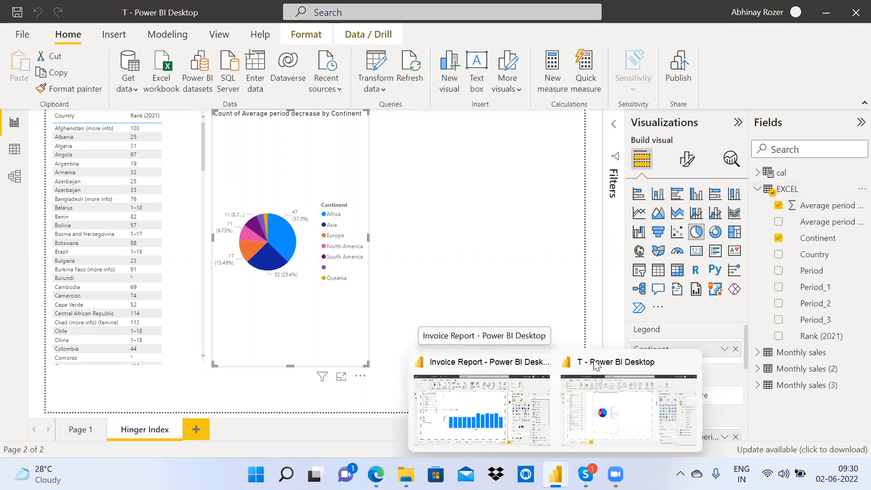
click(377, 59)
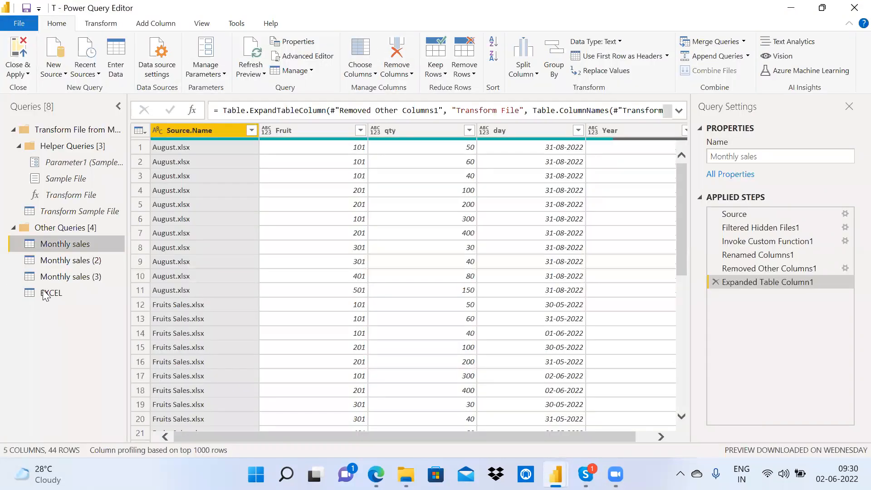
Step: Check the EXCEL query's Wikipedia web source, then collapse its field list in the report
click(45, 292)
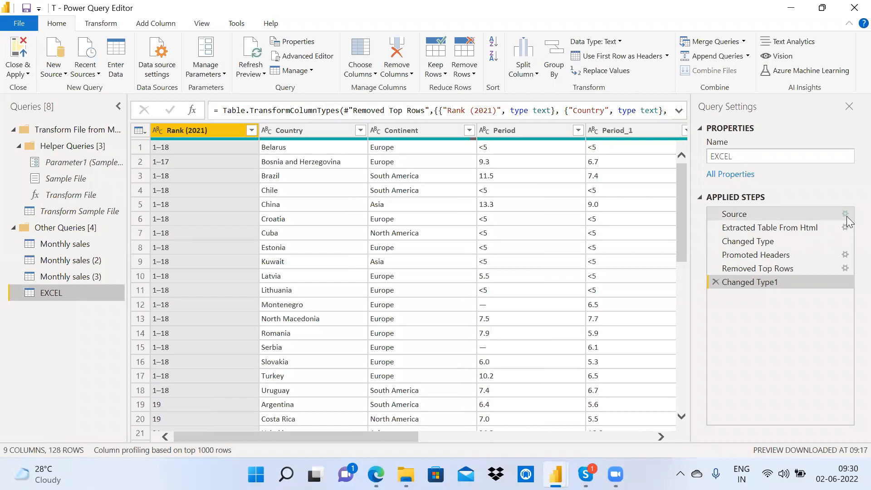
click(845, 214)
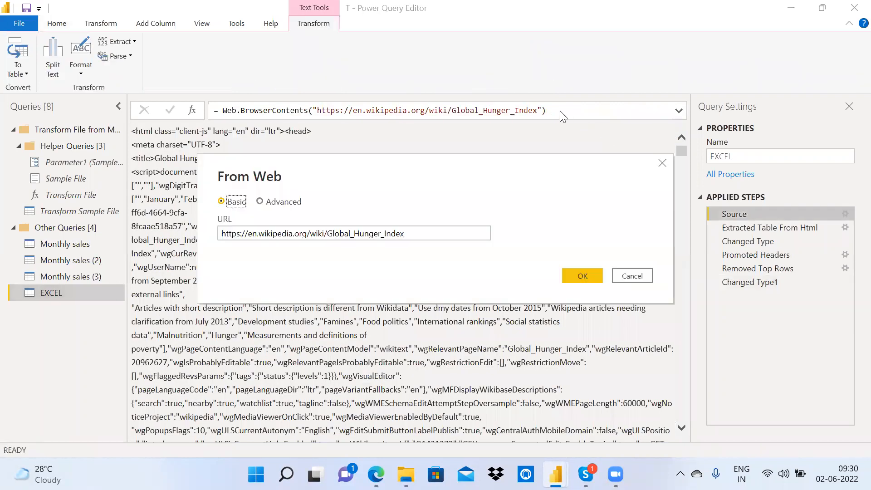
click(635, 280)
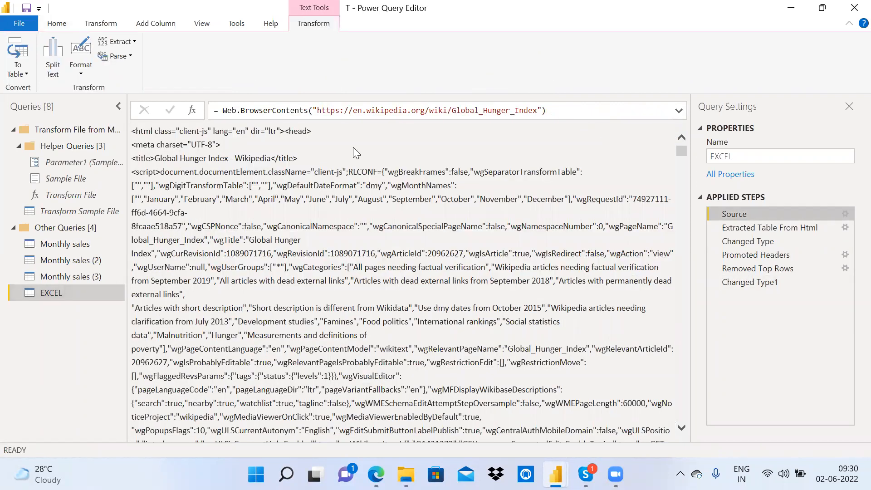
click(788, 8)
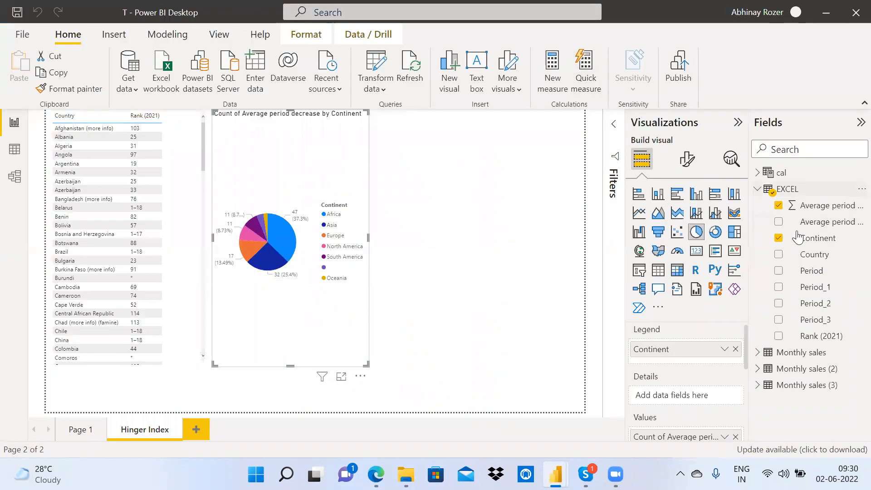
click(758, 192)
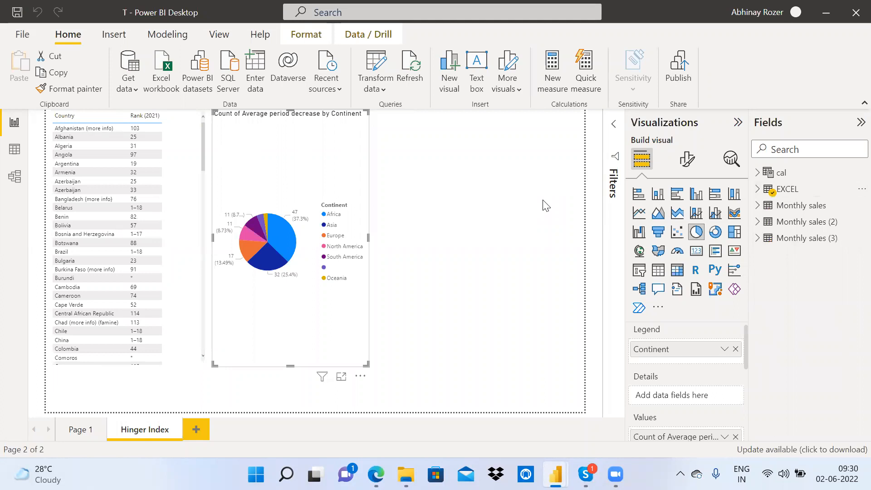
click(827, 11)
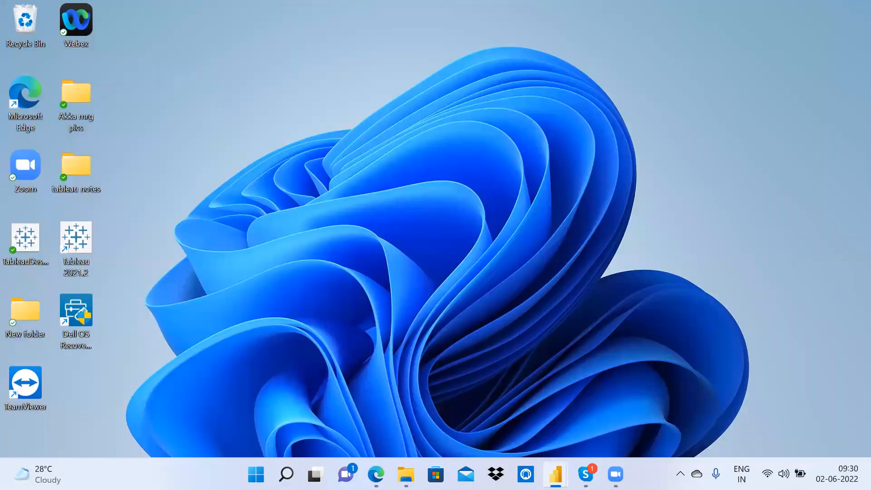
mouse_move(556, 474)
click(673, 398)
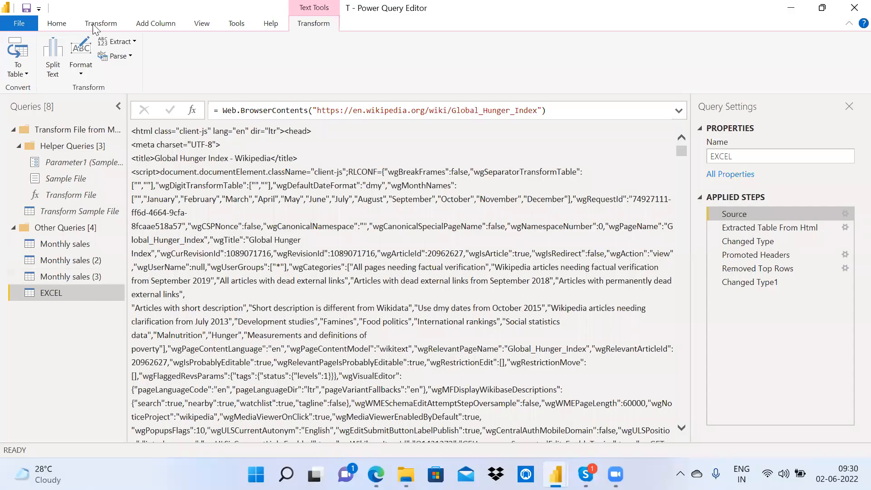
Step: Reopen the EXCEL query and recheck its Global Hunger Index web source without changes
click(93, 23)
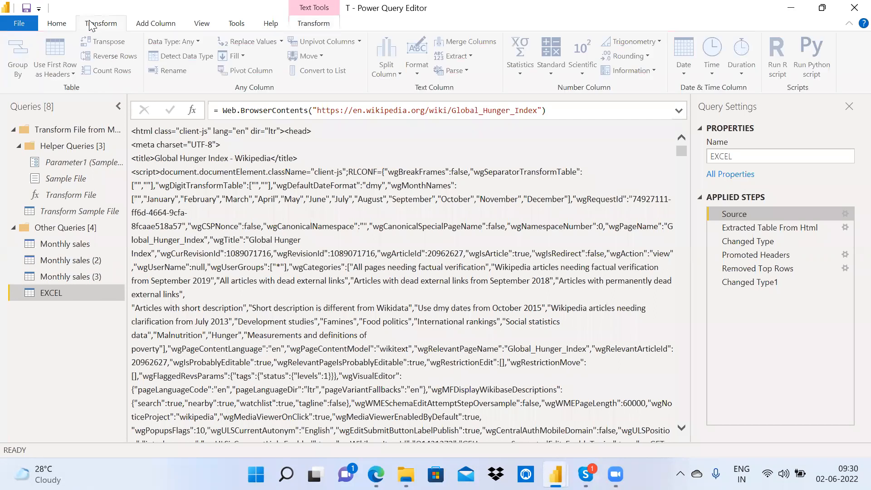
click(63, 282)
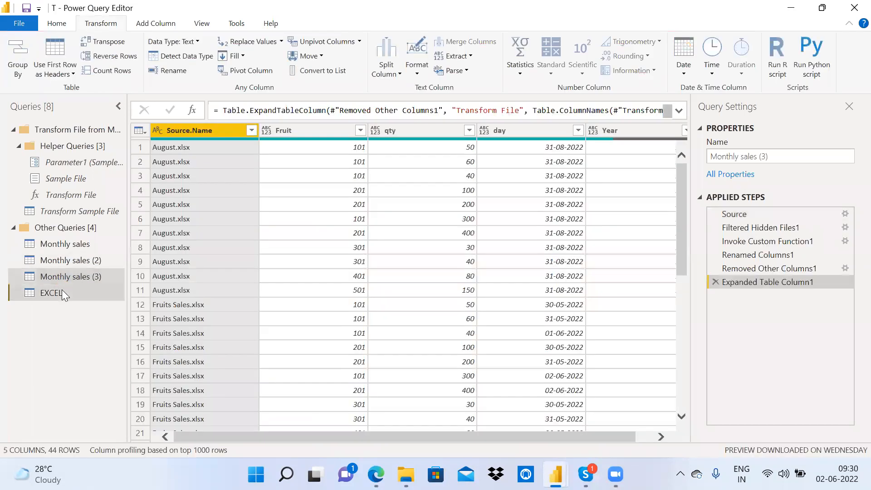
click(62, 291)
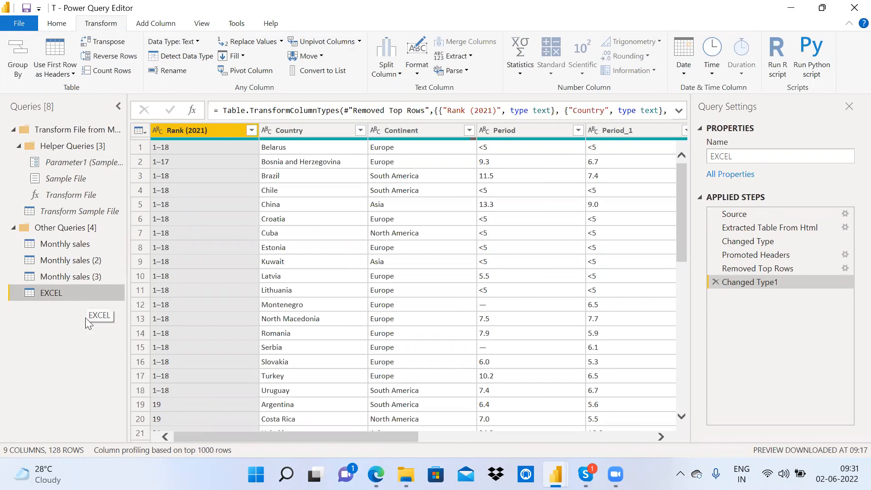
click(845, 214)
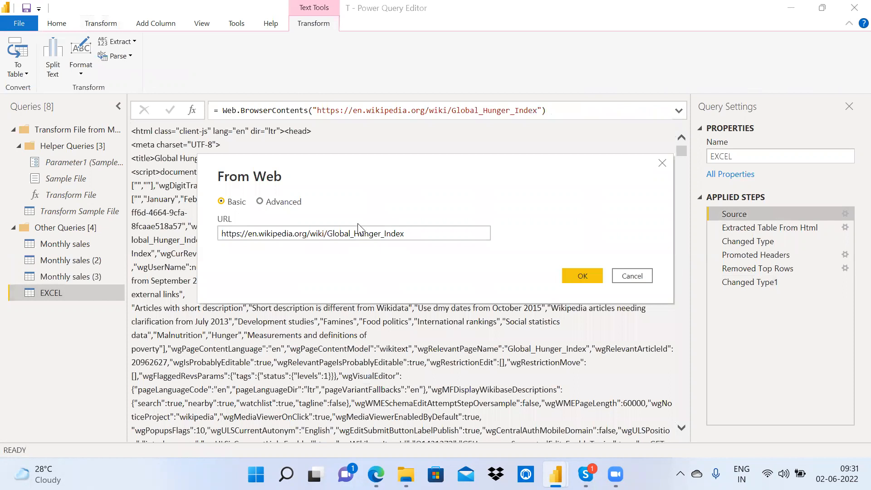
click(632, 276)
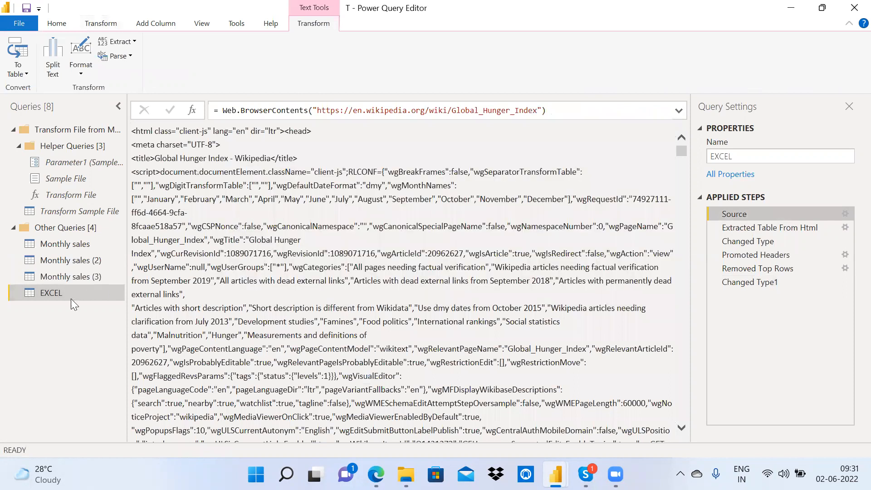
Step: Rename the EXCEL query to 'WEB URL' and glance at the New Source list
double_click(68, 295)
text(W)
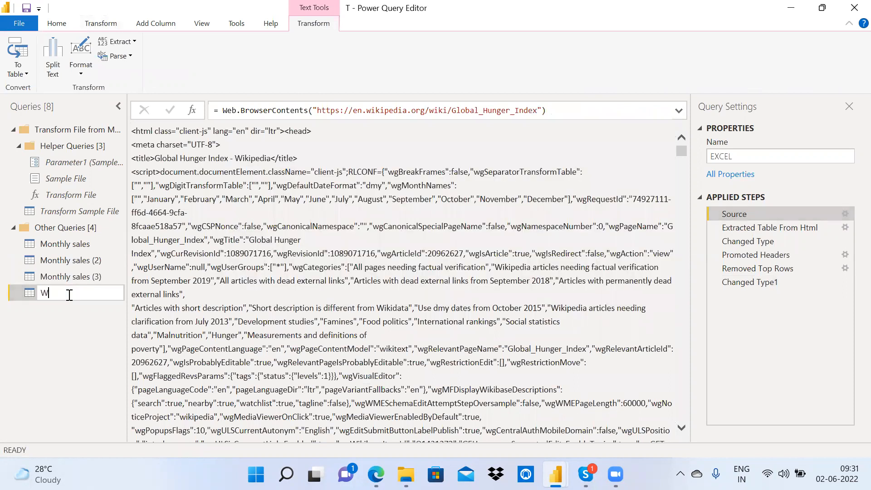
text(EB URL)
key(Return)
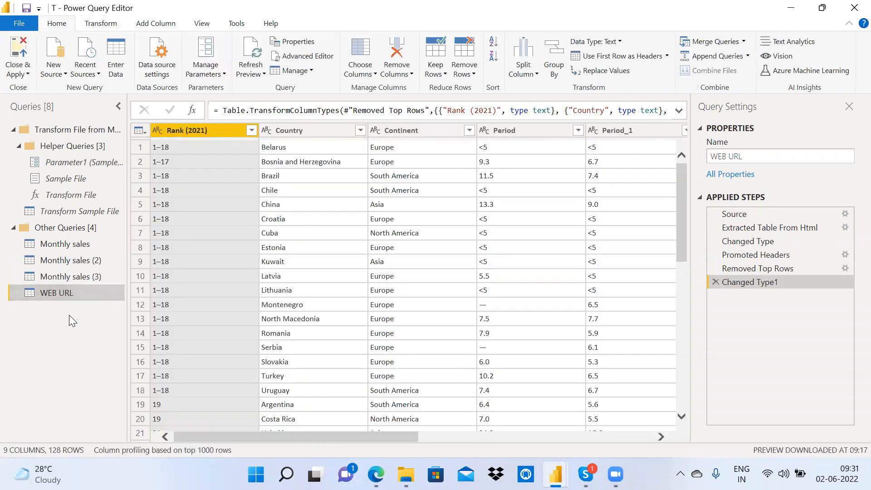
click(63, 73)
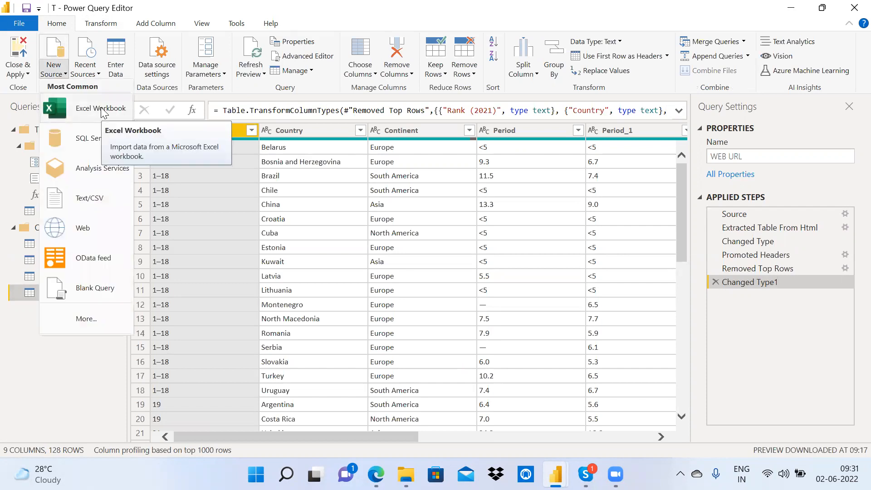
click(287, 474)
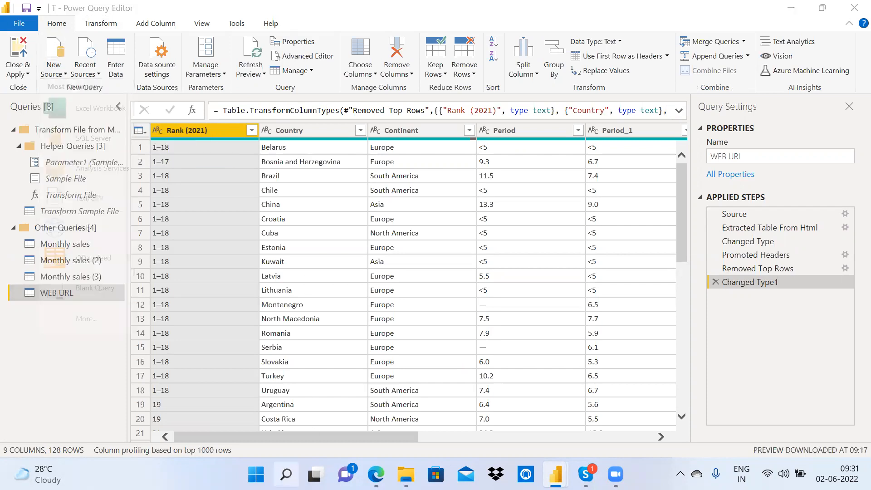
Step: In Paint, write the note 'Source Migration: 1. get the new data from new source'
text(paint)
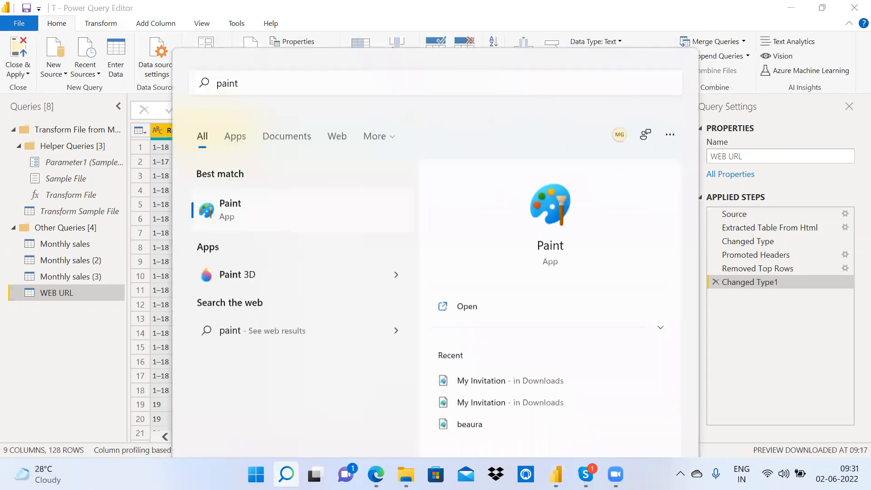
key(Return)
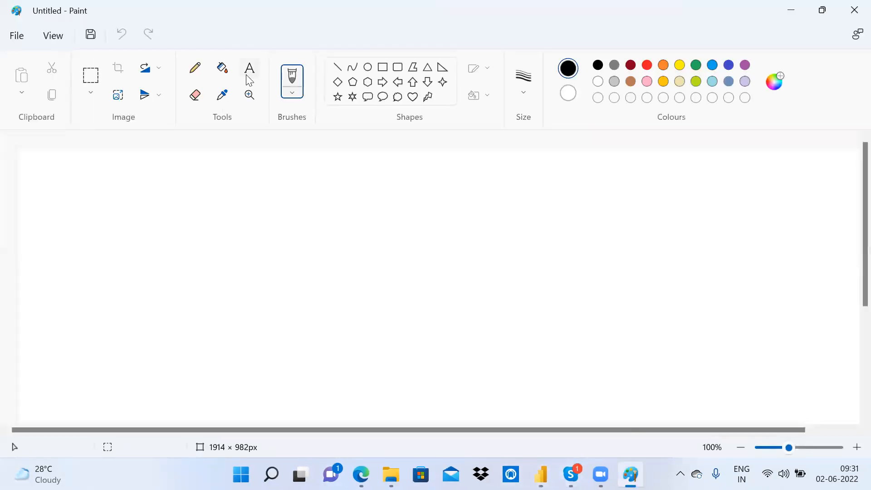
click(74, 183)
text(Source Mlgration)
key(Return)
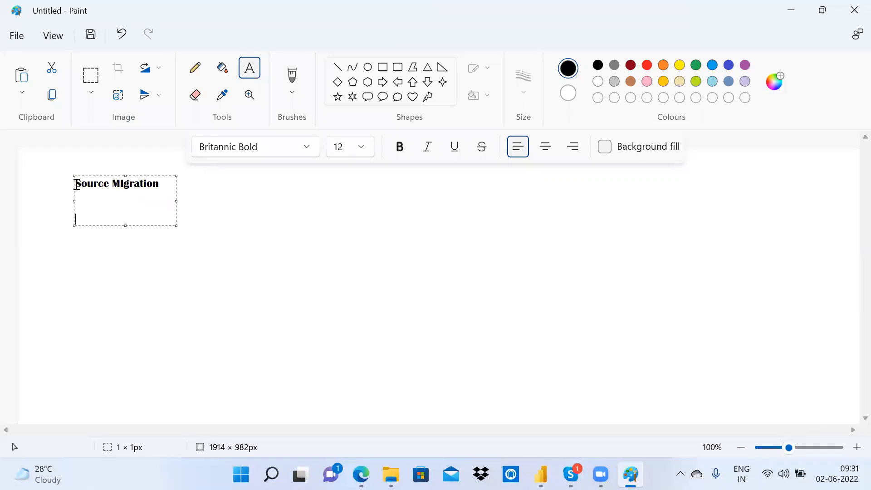
text(1. get the new data from new source)
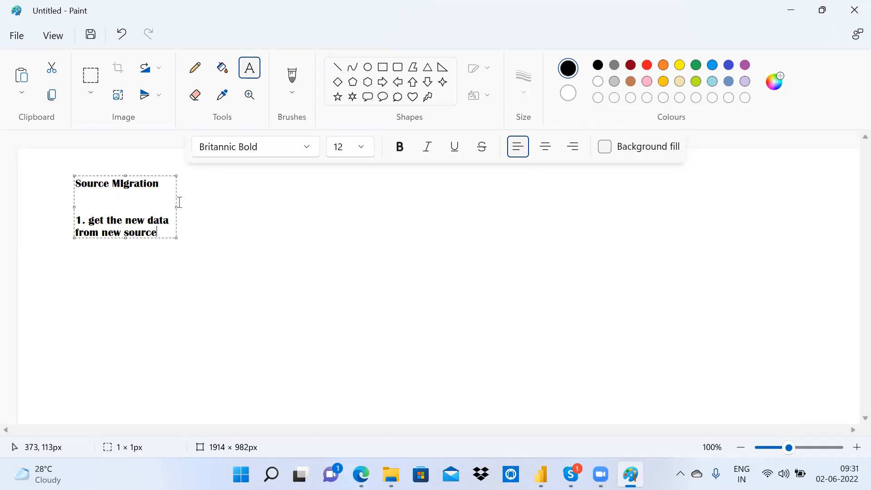
drag(176, 209, 260, 219)
key(alt+Tab)
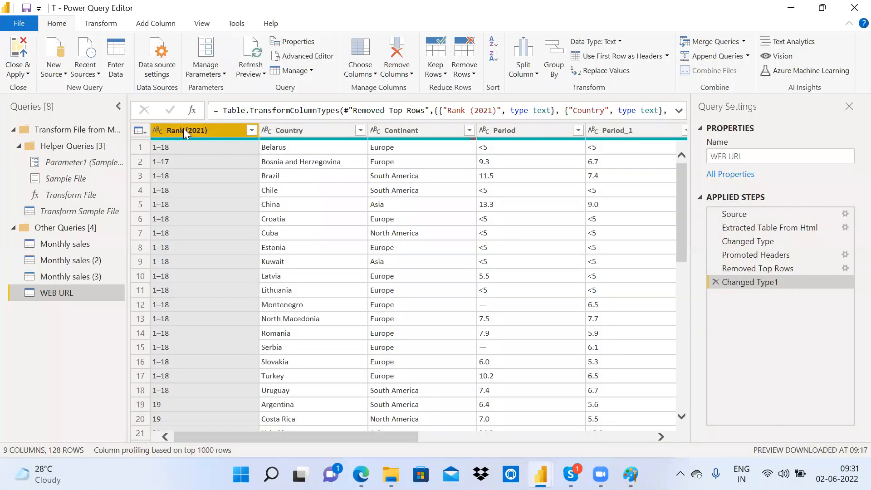
Step: Load the Hunger Index sheet from Hunger Index.xlsx as a new Excel Workbook query
click(53, 63)
click(87, 114)
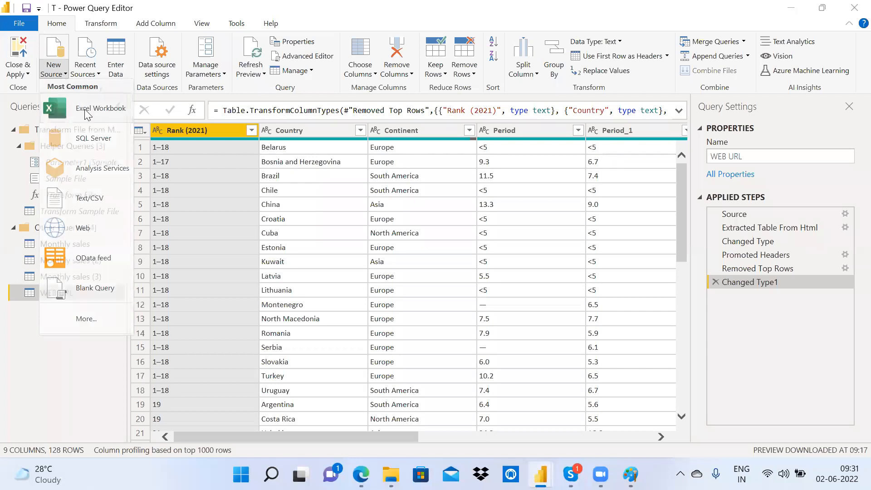
click(178, 174)
click(314, 304)
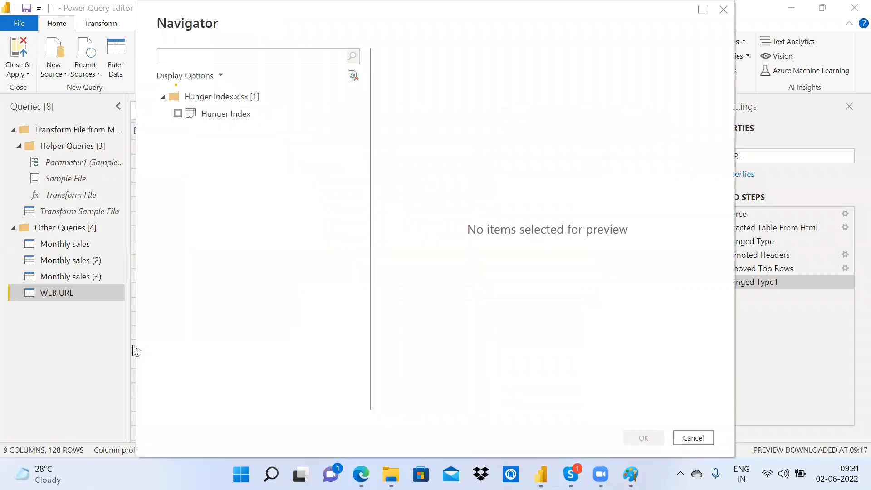
click(178, 113)
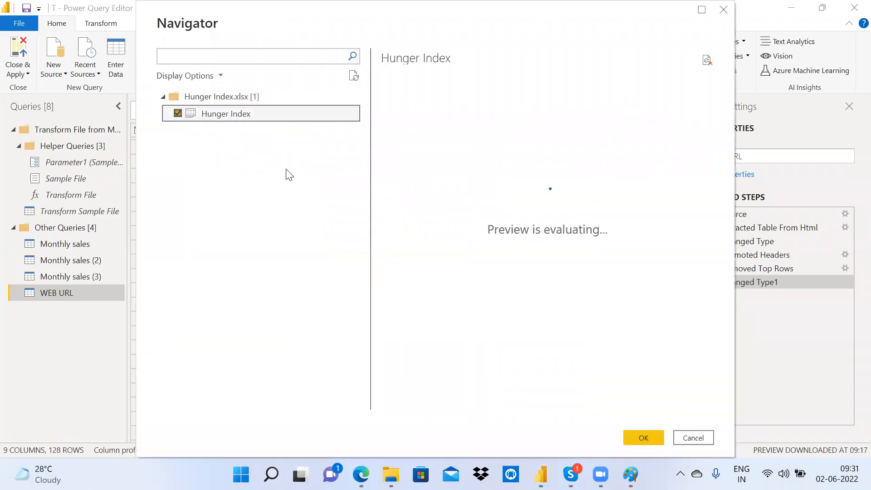
click(644, 439)
Step: Switch between the Paint notes and Power Query Editor
click(631, 475)
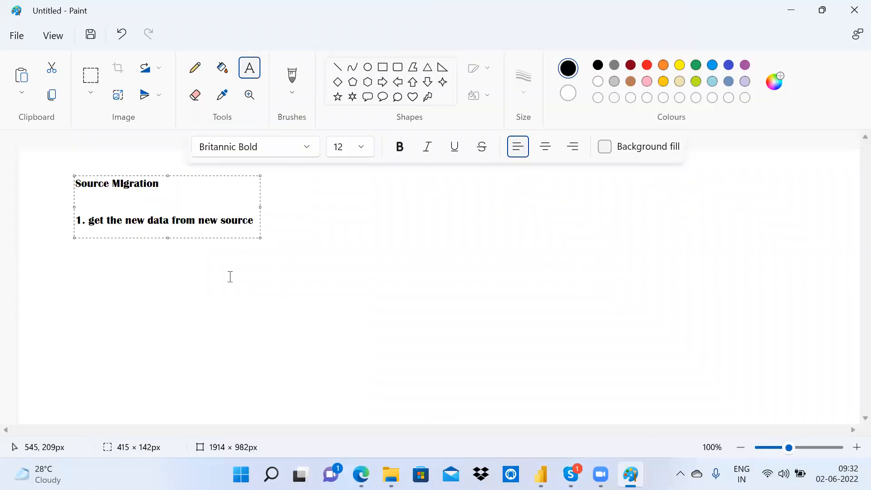
key(alt+Tab)
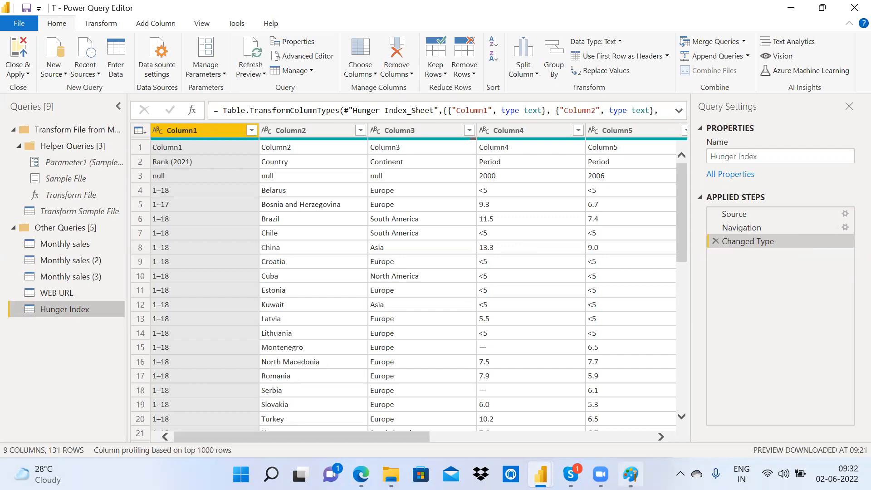
click(631, 475)
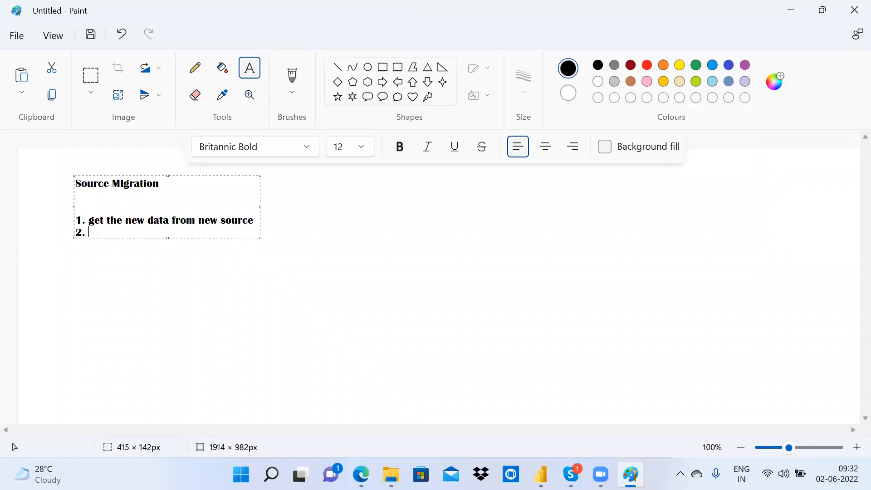
Step: Add step 2 to the Paint note: 'Copy the code of new source from advance editor'
text(Copy the code of)
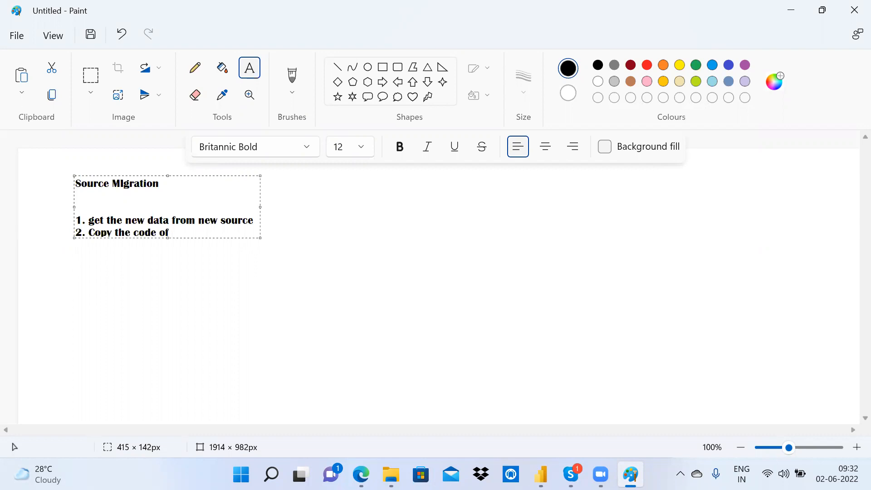
text( new source from advance editor)
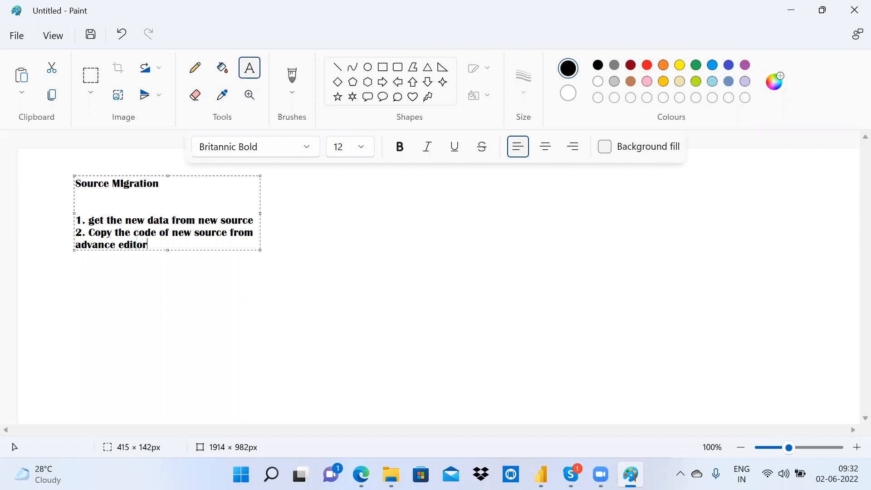
click(262, 214)
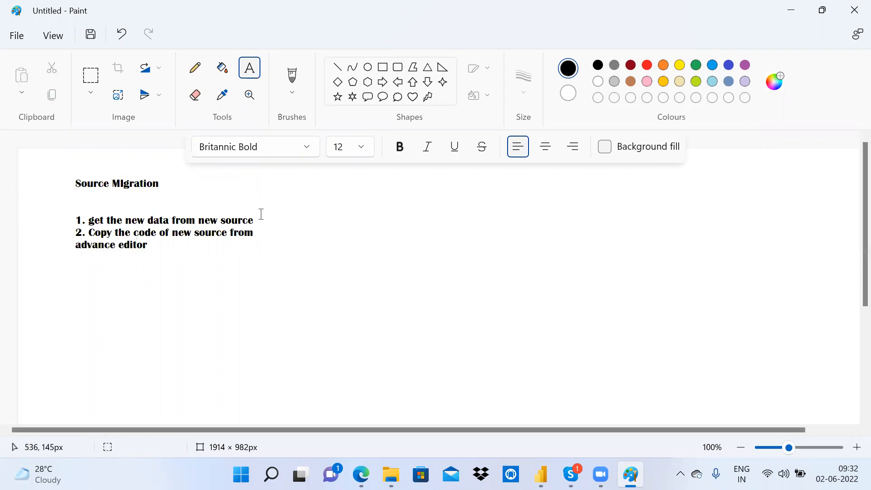
key(alt+Tab)
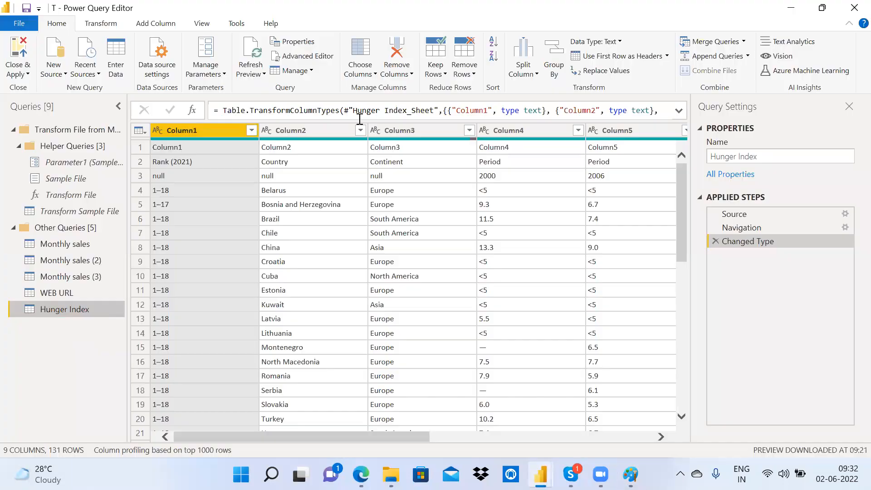
Step: Select all of the Hunger Index query's M code in Advanced Editor, then reopen WEB URL
click(294, 57)
drag(233, 174, 123, 112)
key(ctrl+c)
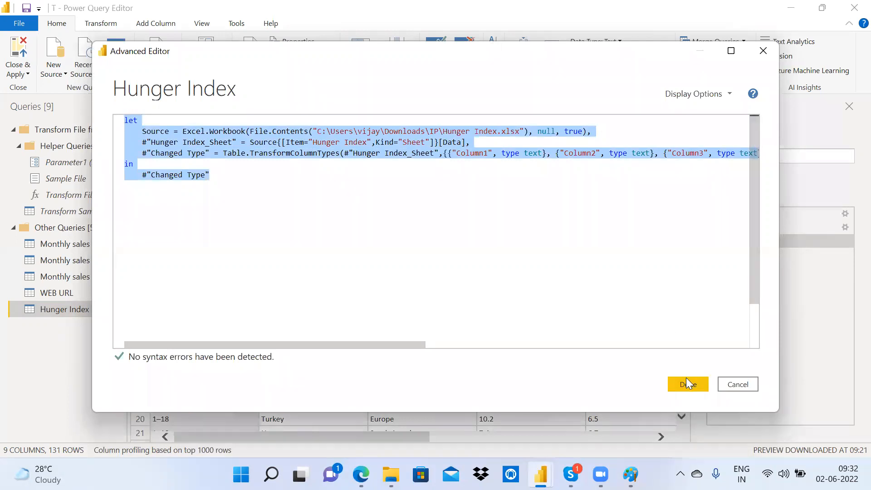
click(480, 106)
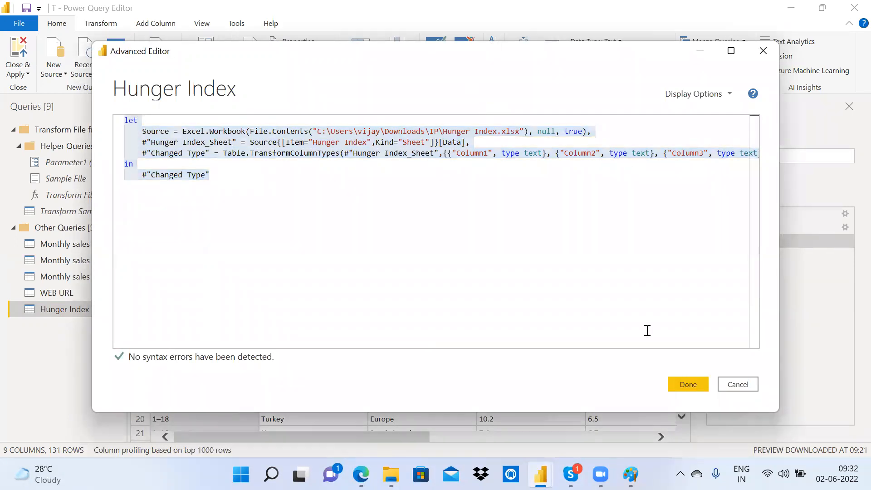
click(689, 384)
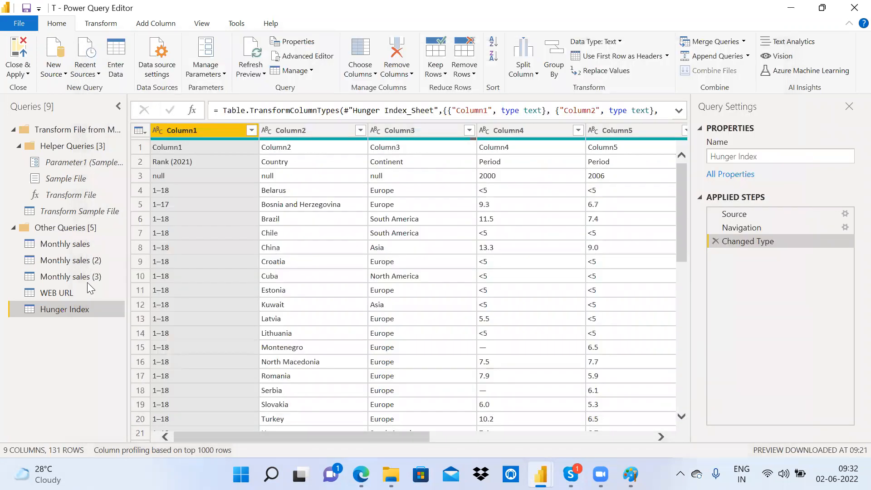
click(92, 294)
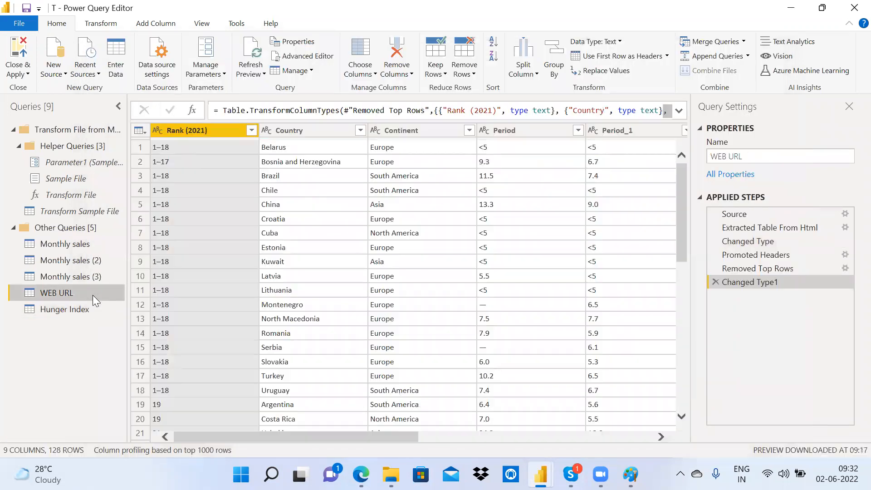
Step: Add note 3 in Paint: 'Paste it in the existing table advance editor query'
click(631, 475)
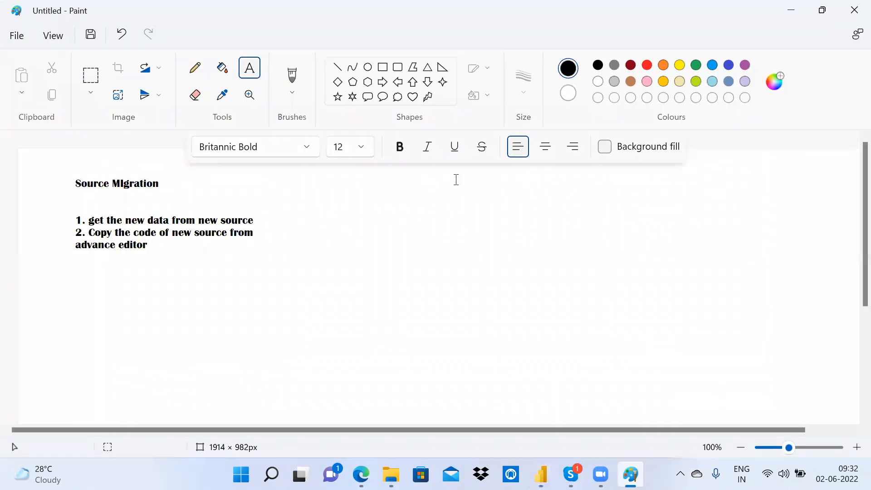
click(81, 261)
text(3. Paste it in the existing)
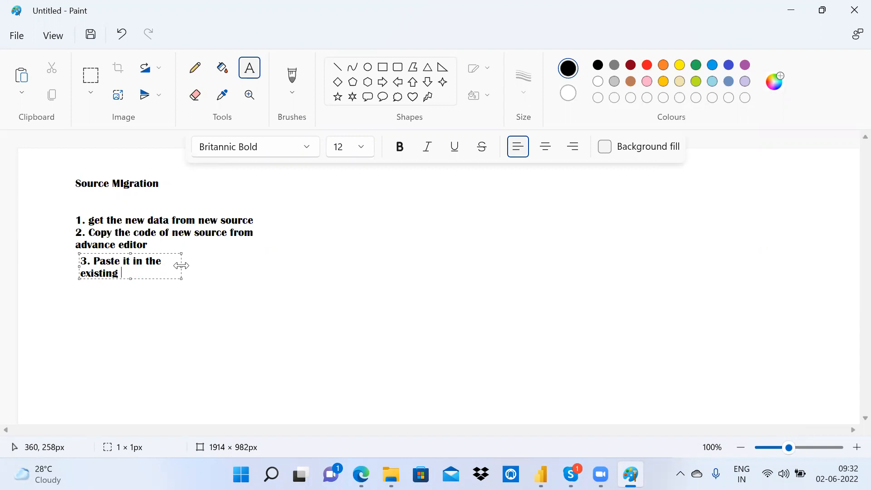
drag(181, 266, 284, 267)
text(table)
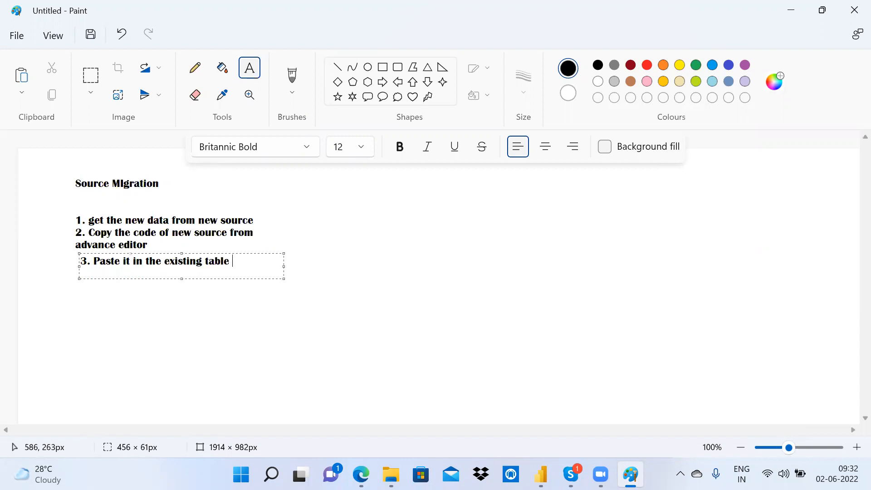
text( q)
key(BackSpace)
text(advance editor query)
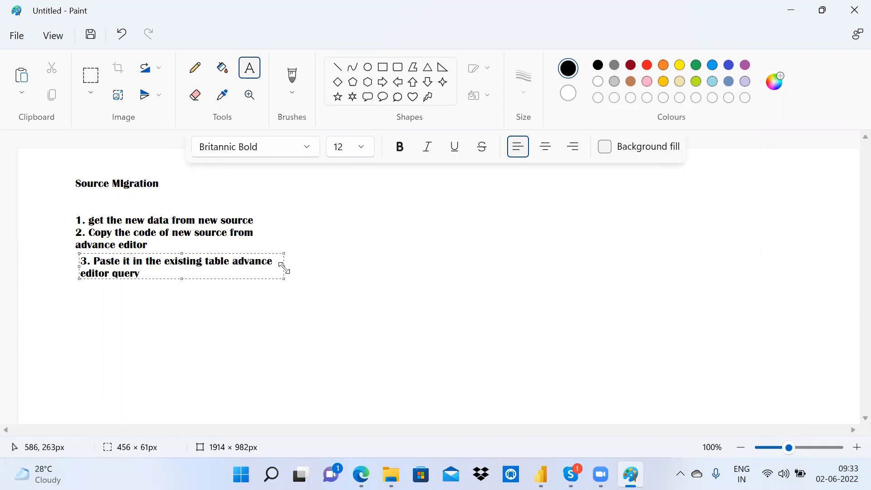
key(alt+Tab)
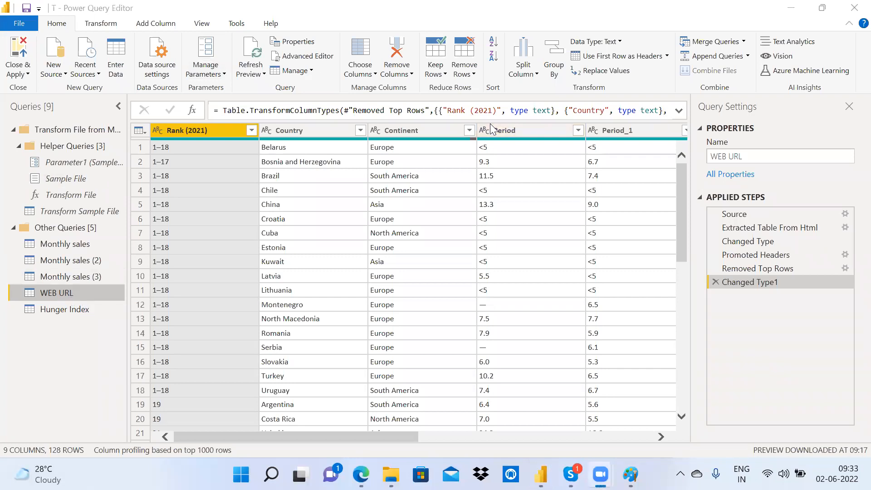
Step: Replace all of the WEB URL query's M code with the pasted Hunger Index workbook code
click(302, 56)
drag(253, 209, 80, 122)
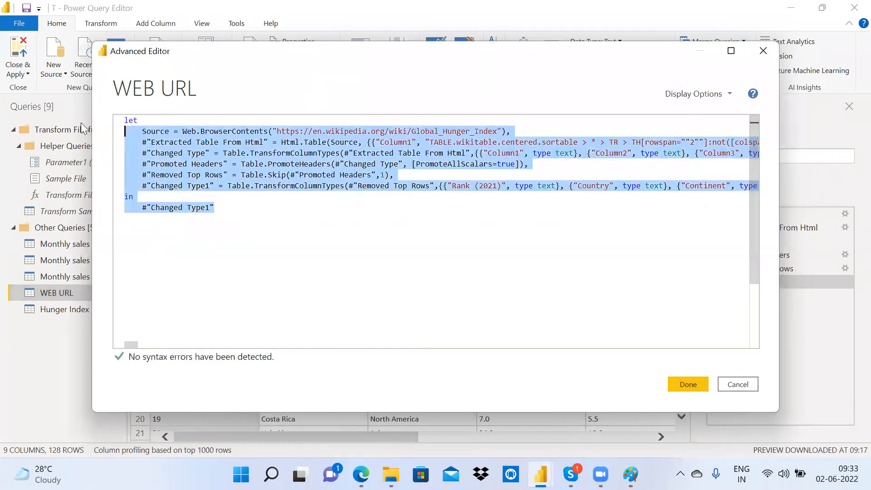
key(Delete)
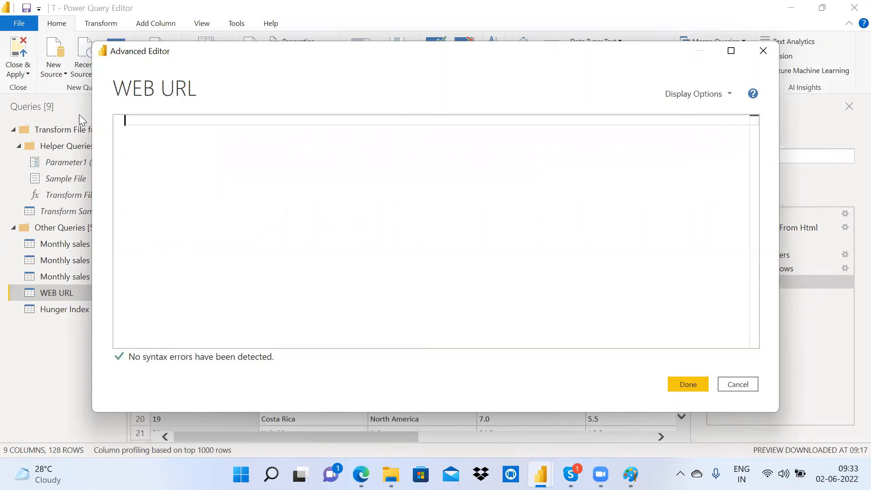
key(ctrl+v)
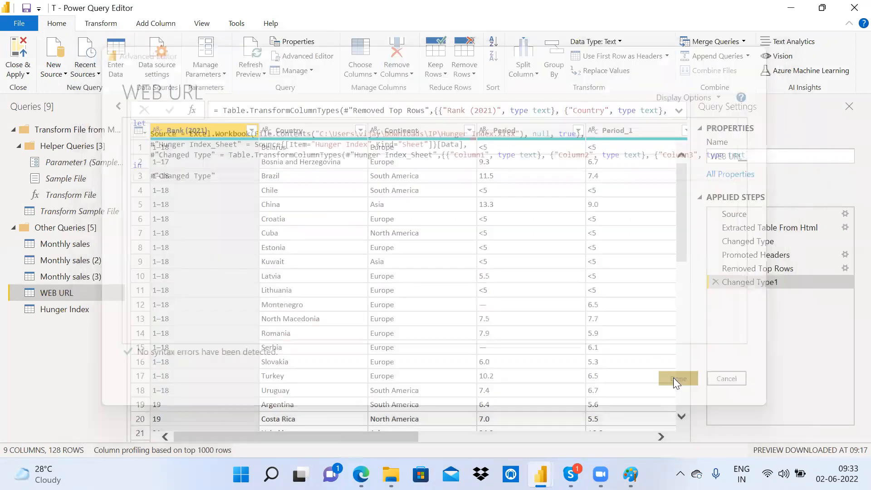
click(674, 379)
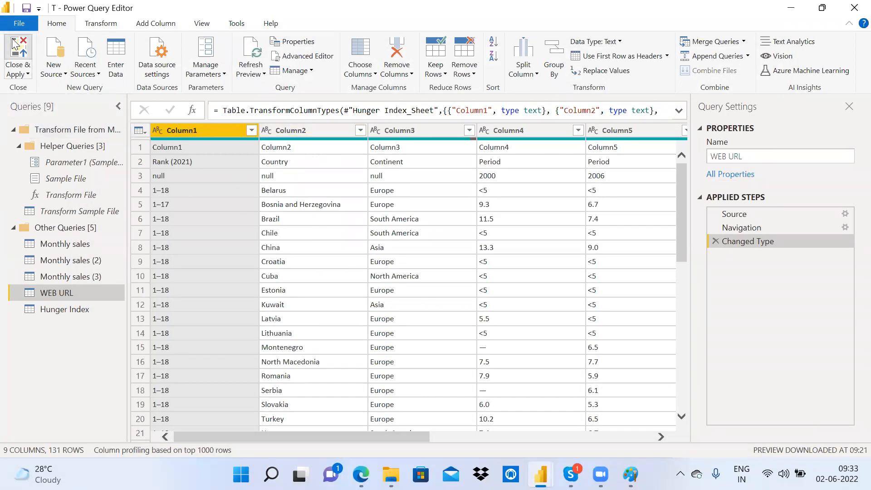
key(alt+Tab)
key(alt+Tab)
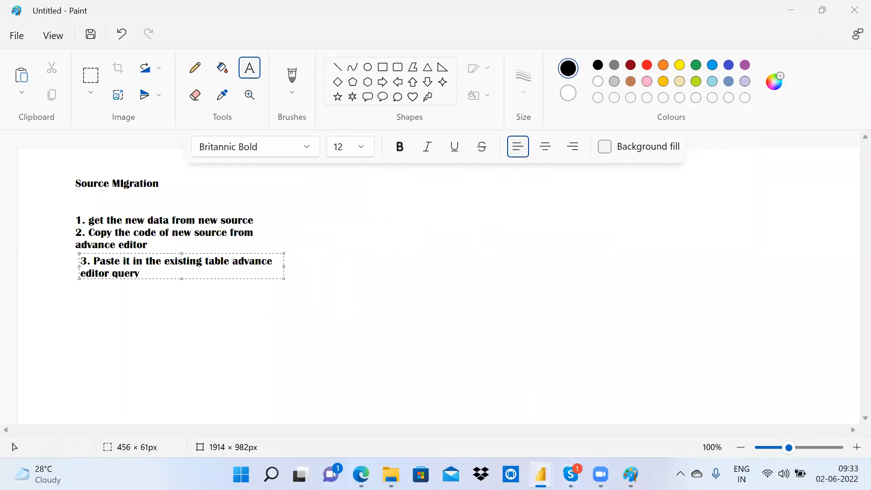
Step: Bring the 'T - Power BI Desktop' window back from the taskbar
mouse_move(541, 474)
click(580, 420)
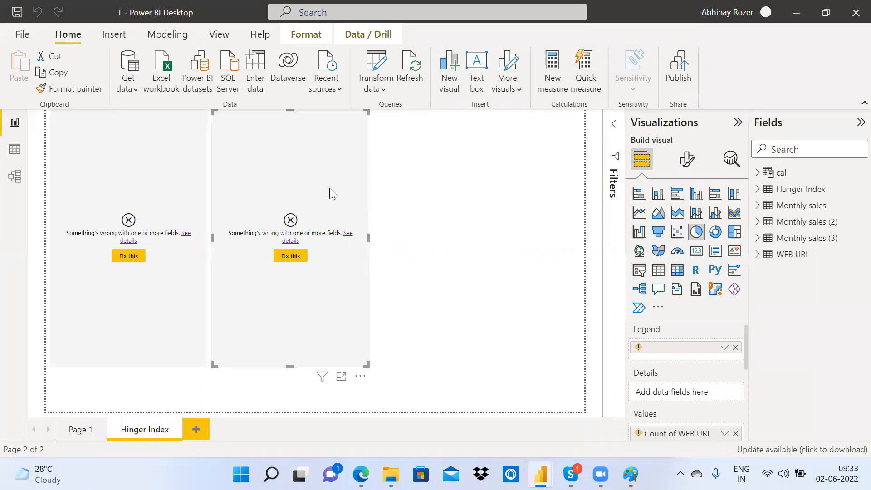
Step: Check that the WEB URL fields are now Column1–Column9, then open Transform data
mouse_move(709, 348)
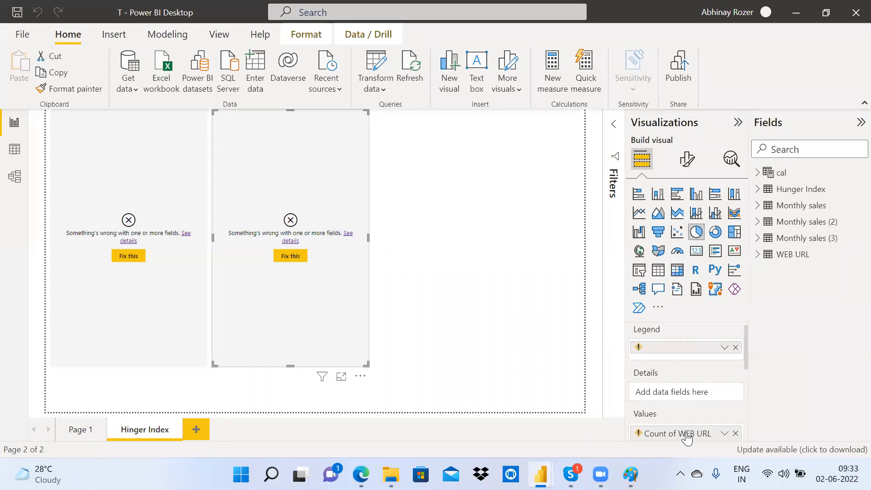
mouse_move(688, 439)
click(759, 255)
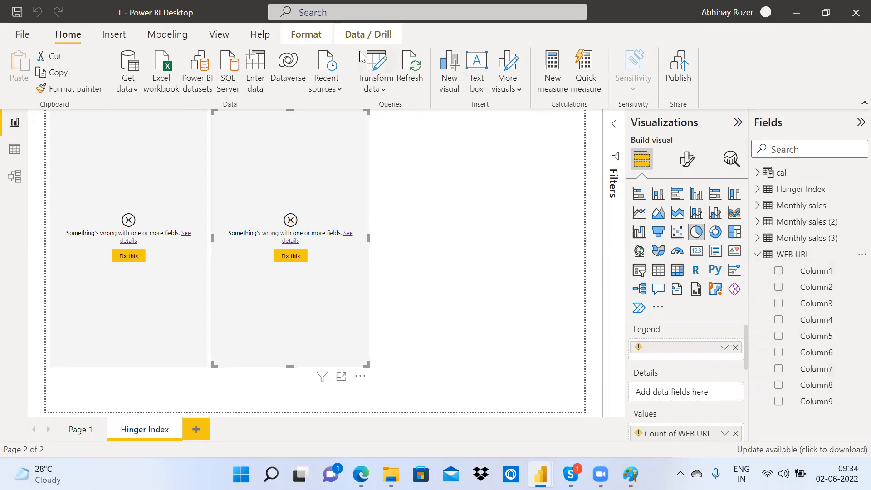
click(373, 59)
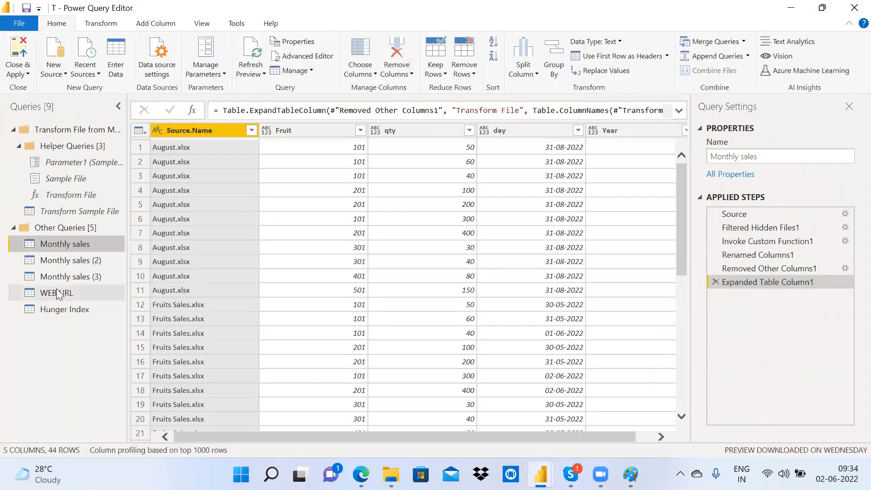
Step: Promote the Hunger Index query's first two rows to headers Rank (2021), Country, Continent, Period
click(65, 309)
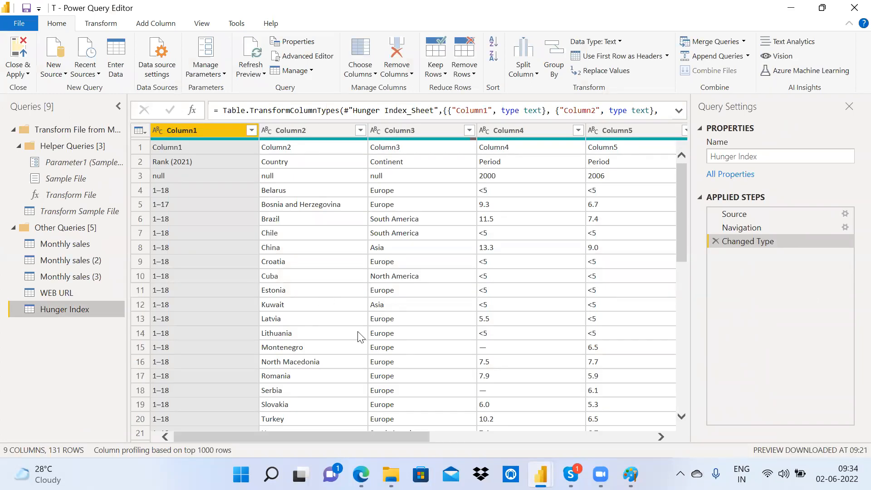
drag(396, 432, 568, 432)
drag(287, 404, 287, 404)
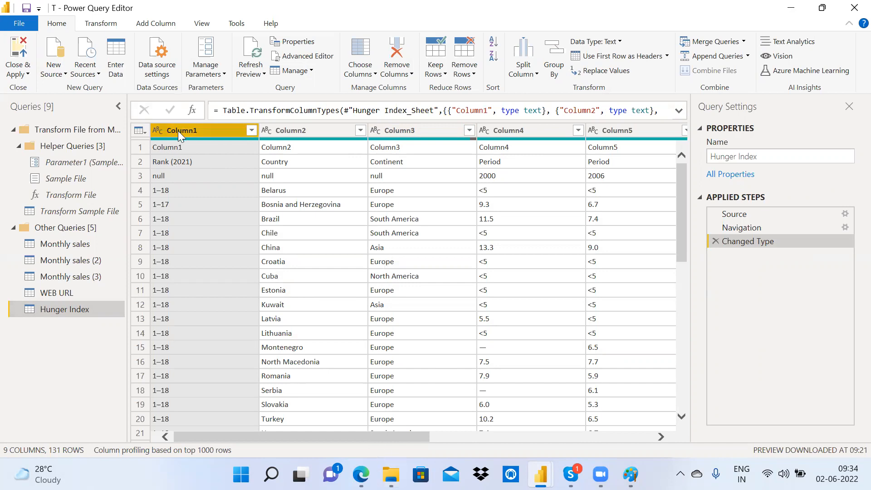
drag(403, 437, 318, 390)
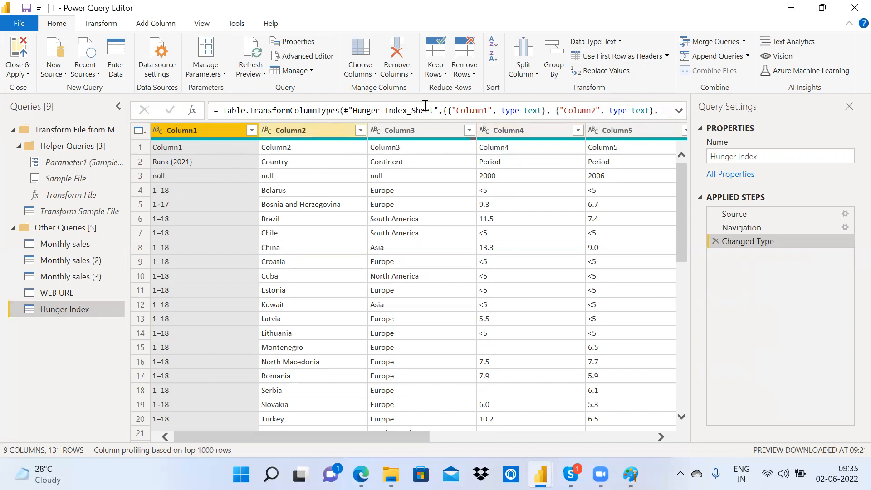
click(639, 60)
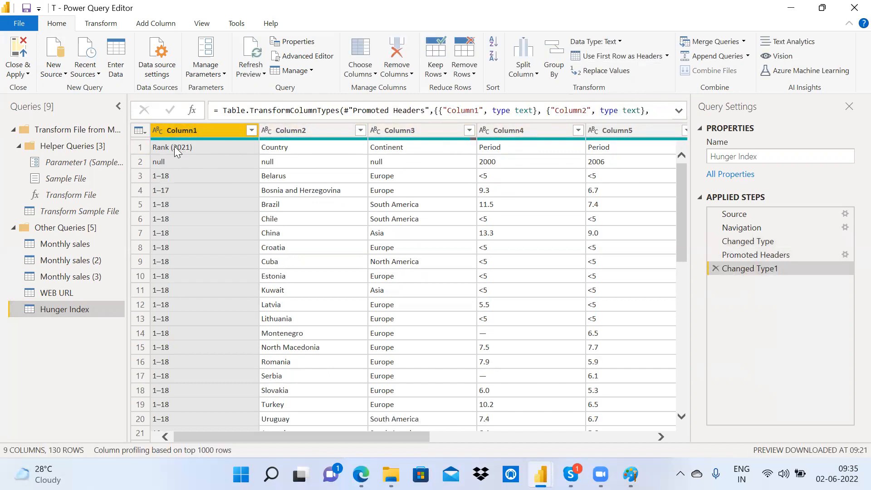
click(612, 56)
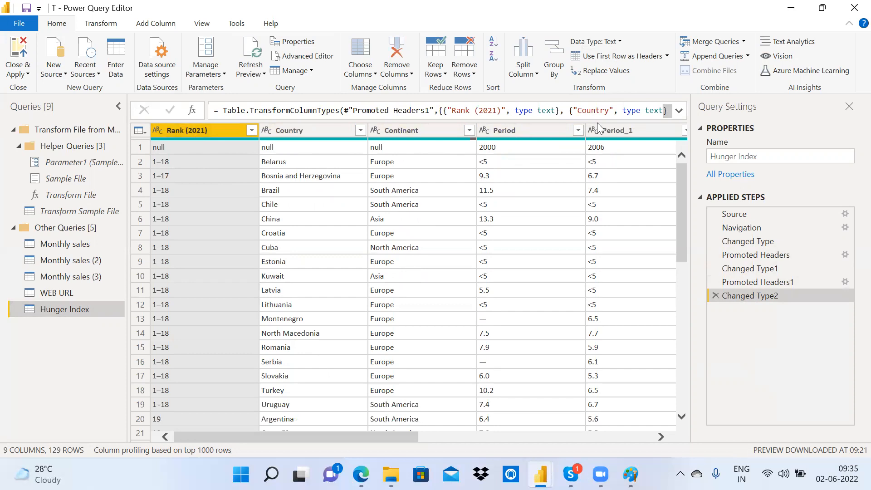
drag(393, 437, 696, 415)
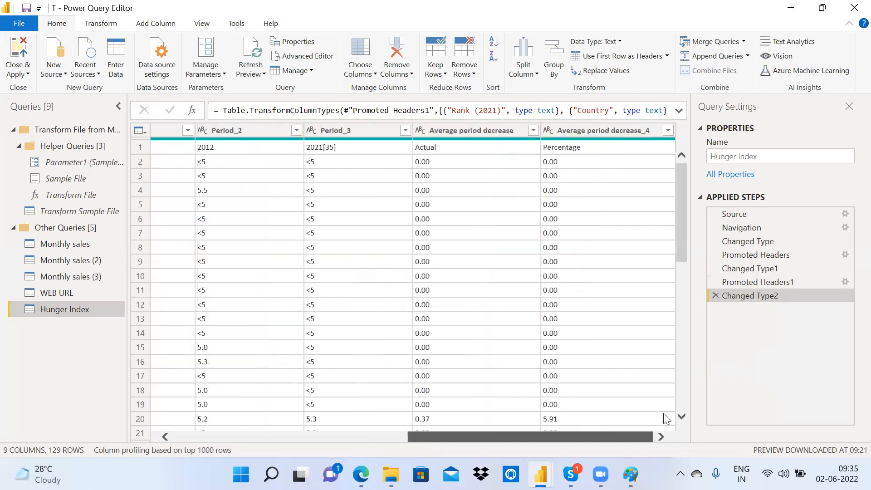
drag(484, 437, 250, 440)
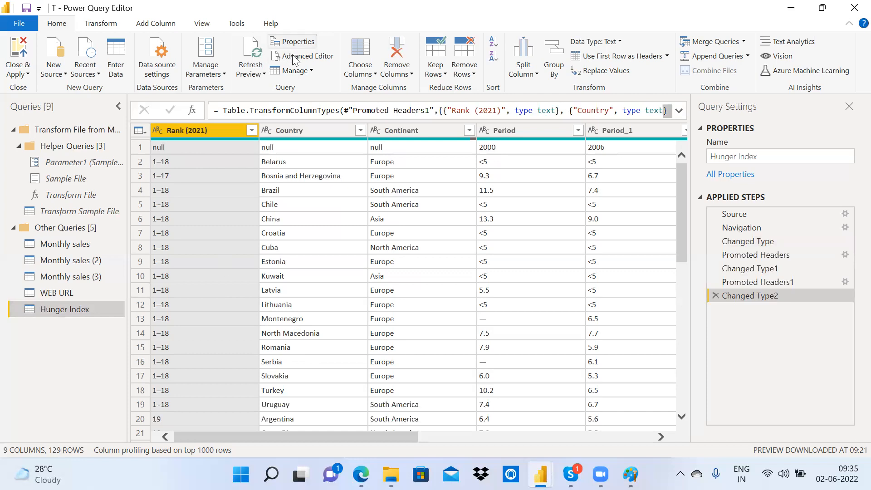
Step: Copy the entire Hunger Index query M code from Advanced Editor
click(308, 56)
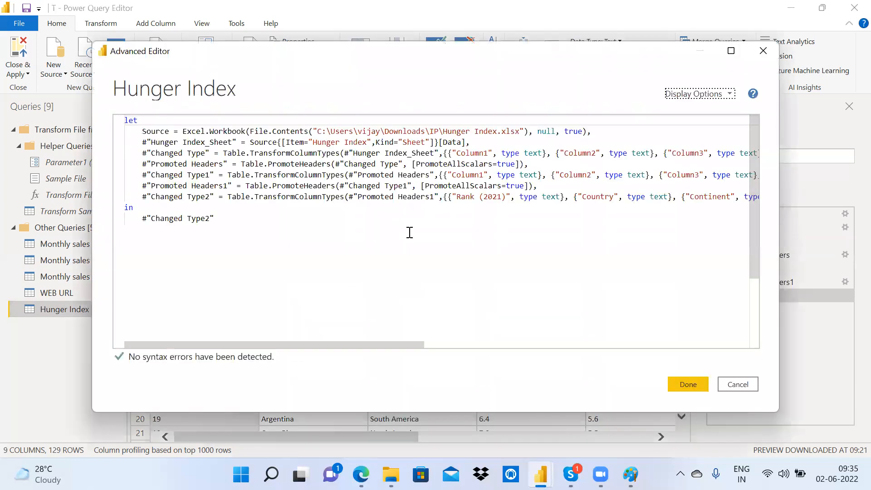
drag(343, 230, 89, 123)
key(ctrl+c)
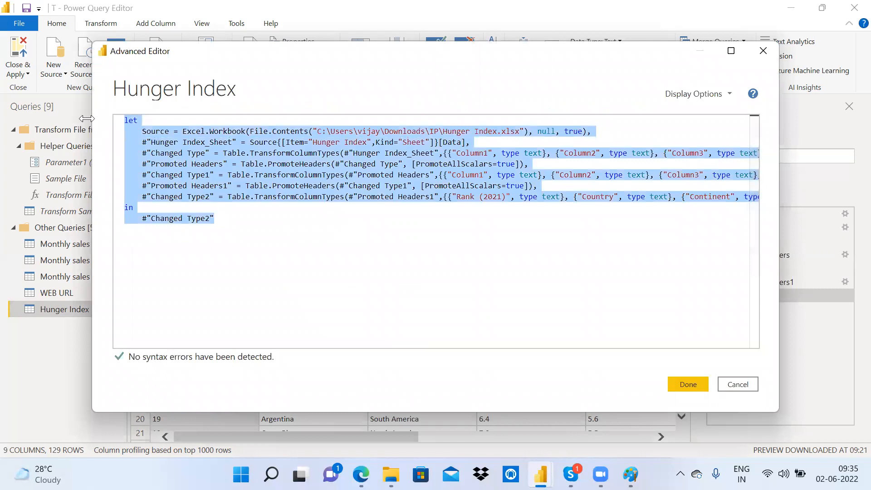
click(737, 385)
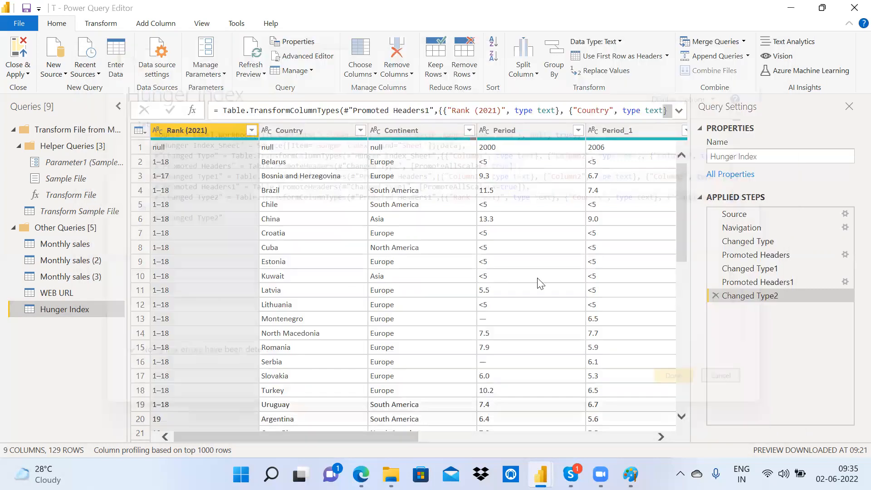
Step: Overwrite the WEB URL query's code with the Hunger Index code and Close & Apply
click(74, 293)
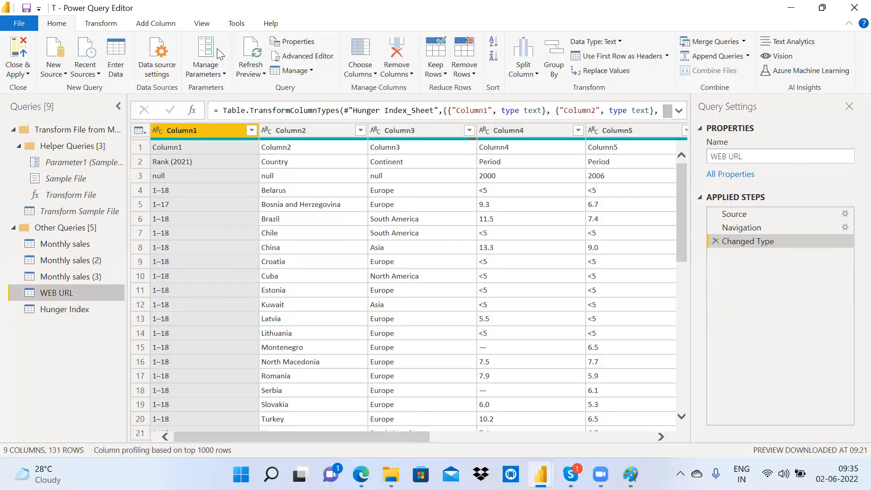
click(291, 56)
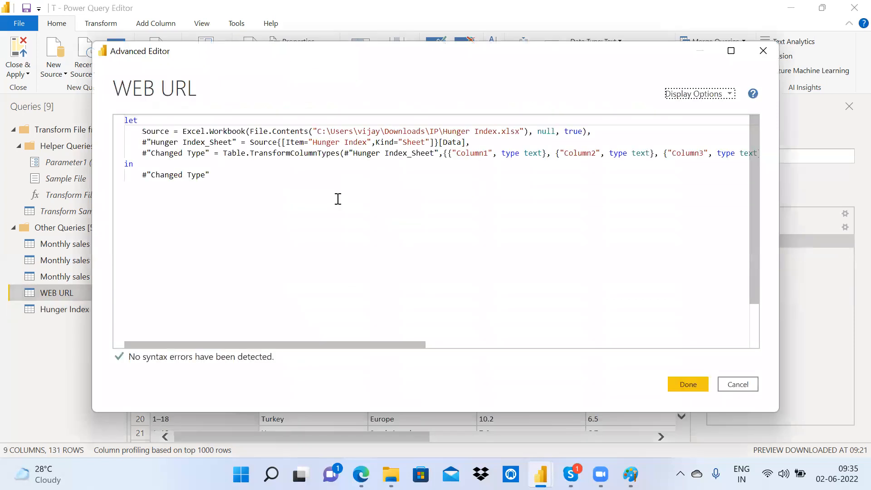
key(ctrl+a)
key(Delete)
key(ctrl+v)
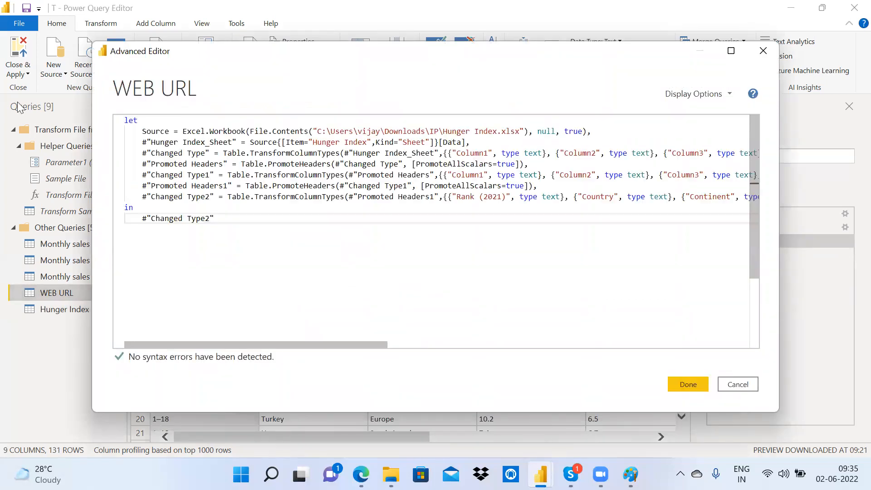
click(689, 384)
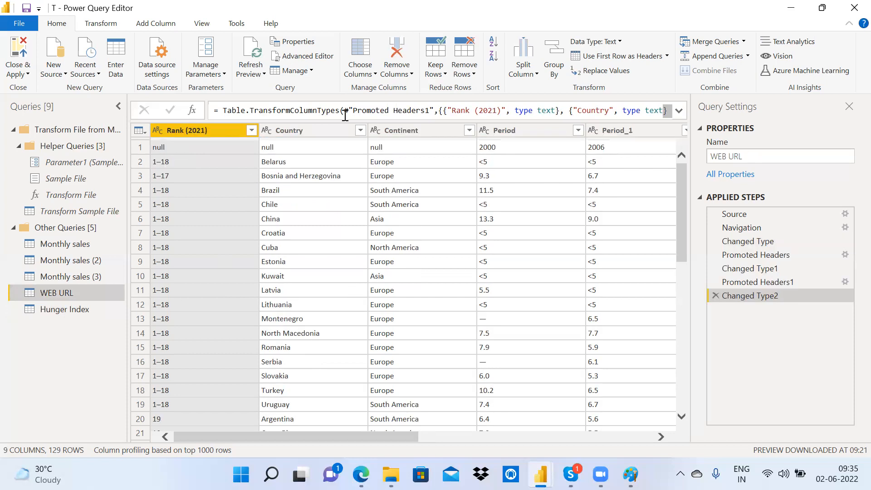
drag(382, 438, 200, 384)
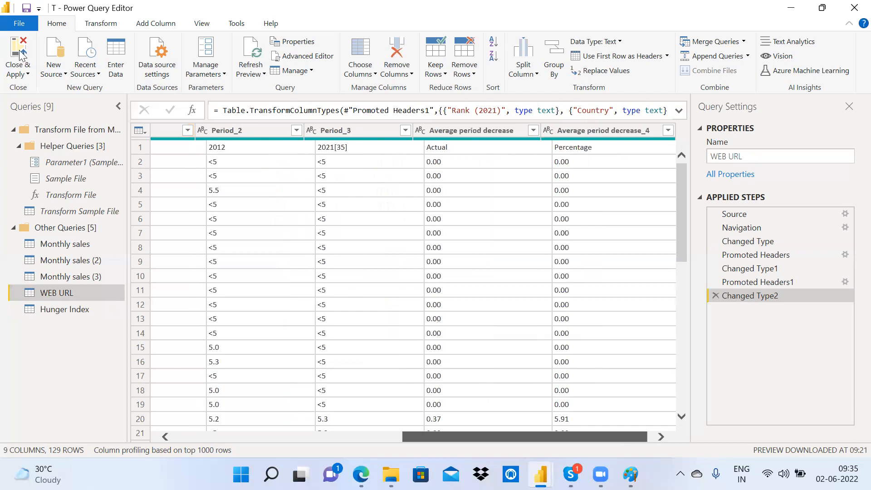
click(20, 54)
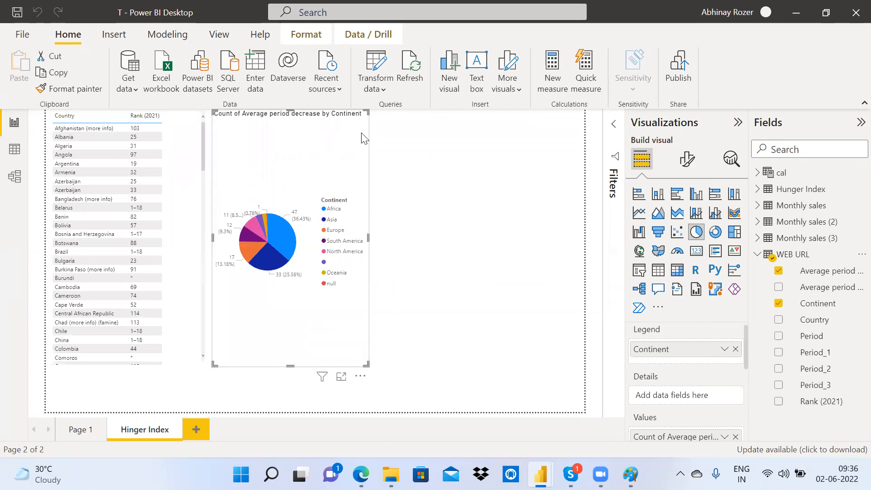
Step: Reopen Power Query Editor on the Hunger Index query's table
click(371, 60)
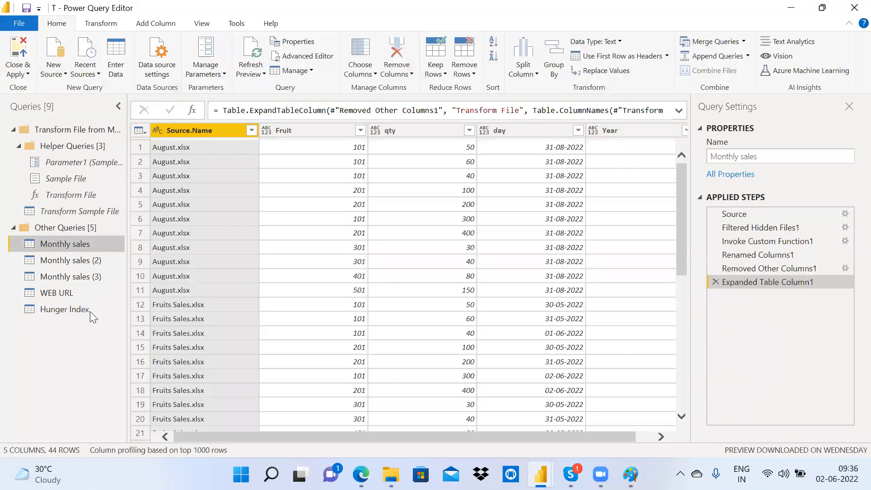
click(90, 311)
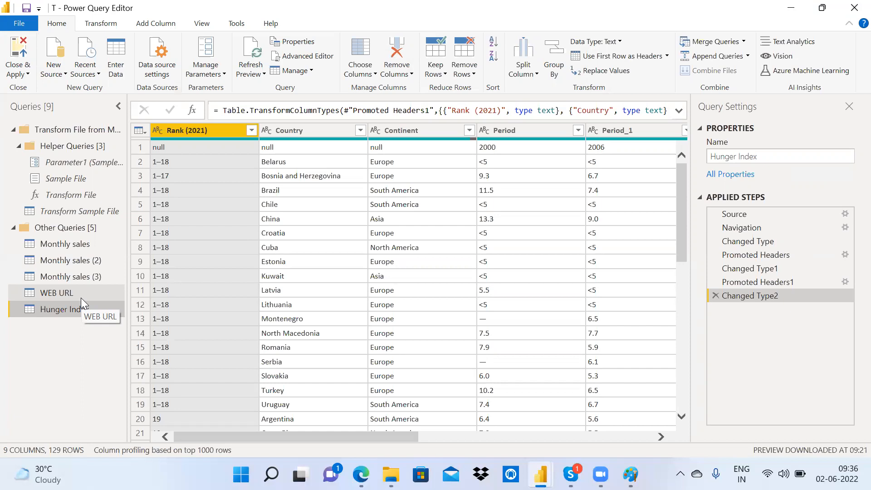
click(81, 298)
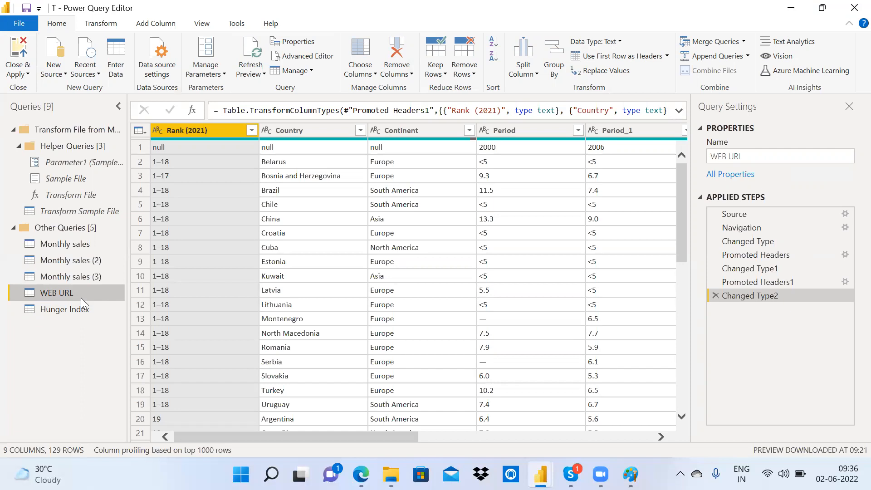
click(82, 304)
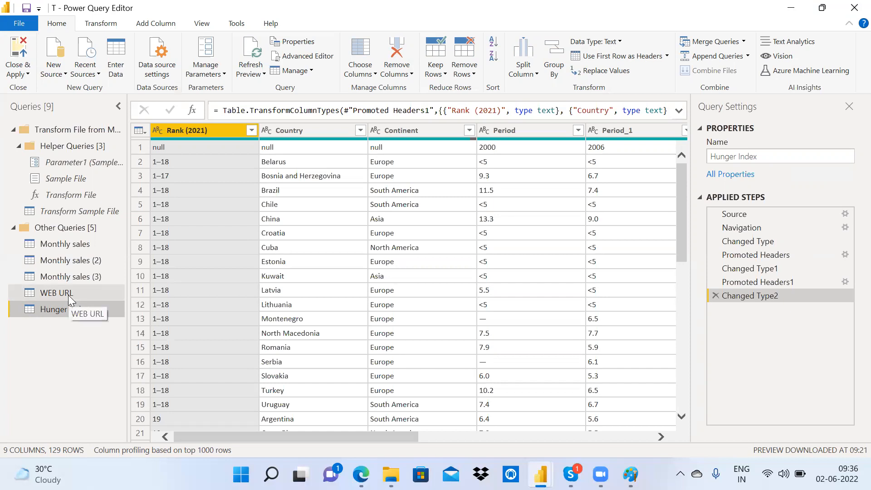
click(68, 295)
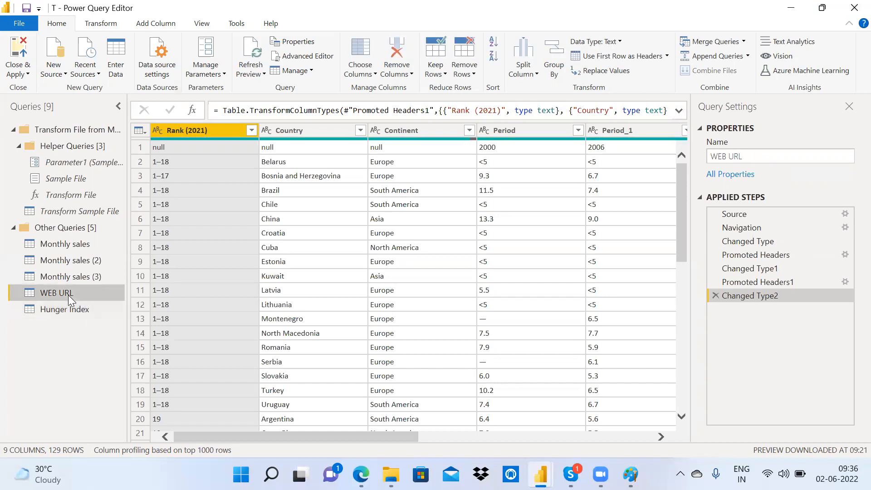
drag(384, 439, 633, 442)
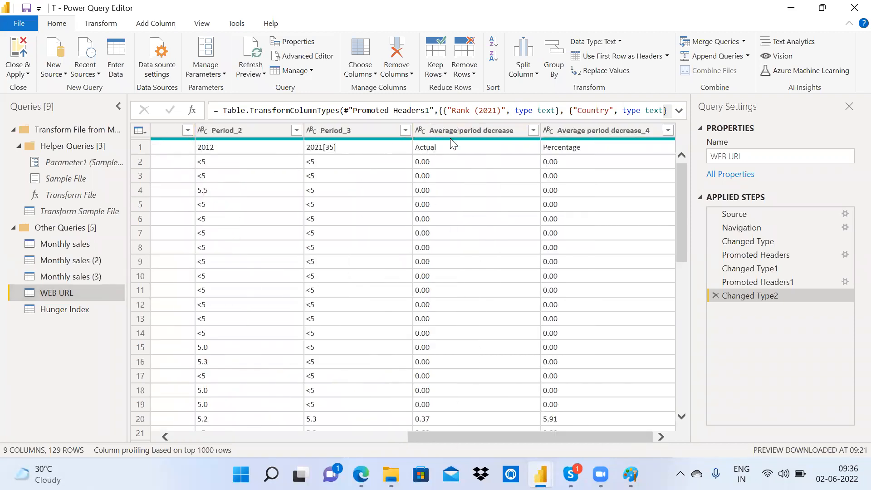
Step: Remove the top 1 row from the WEB URL query, leaving 128 rows
click(463, 76)
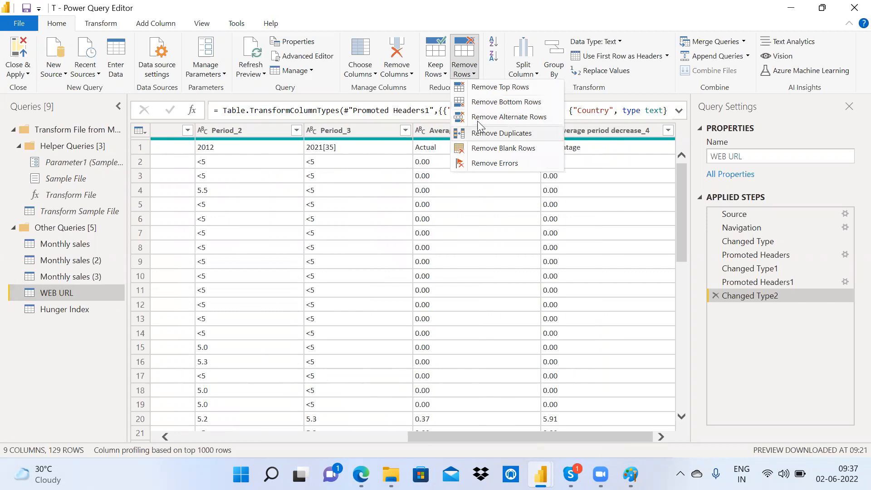
click(489, 90)
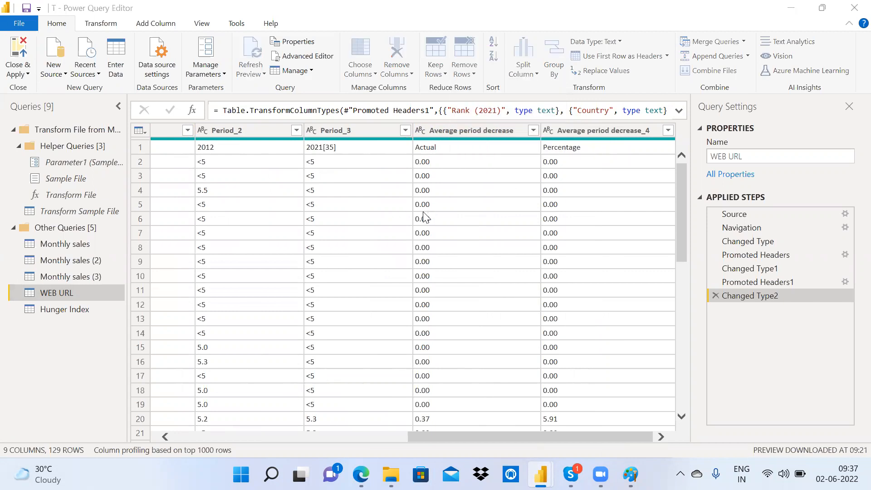
text(1)
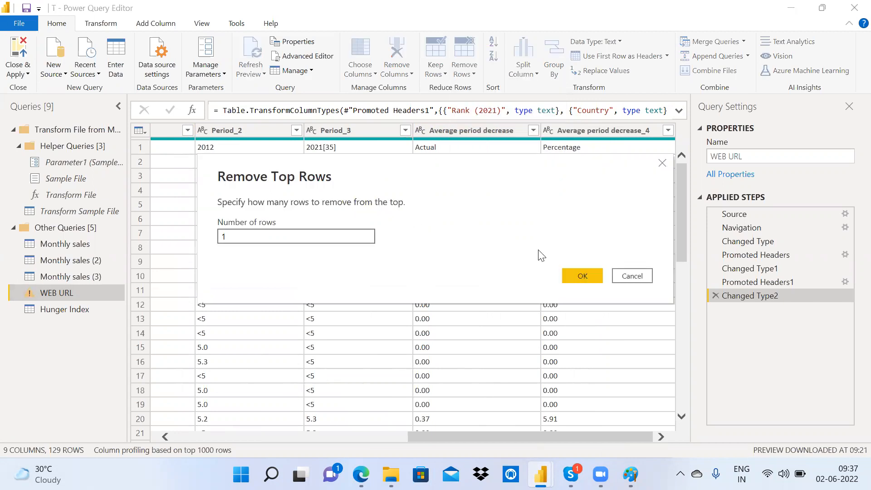
click(583, 276)
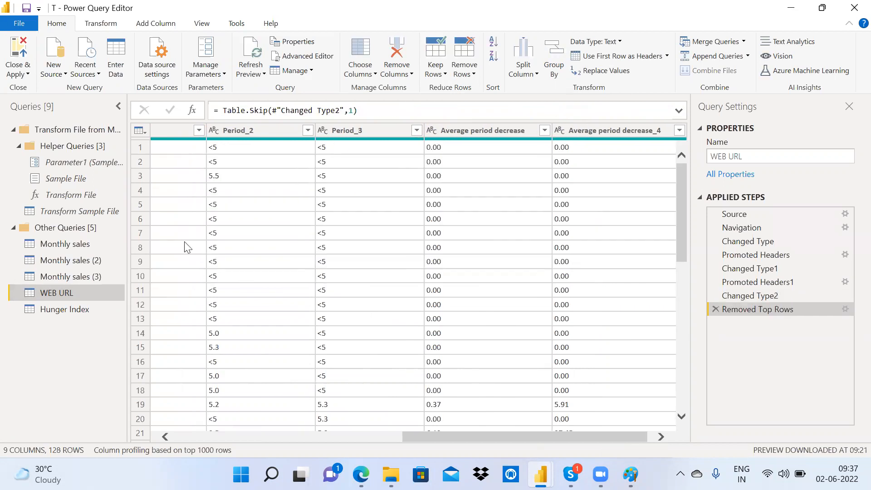
drag(598, 435, 676, 425)
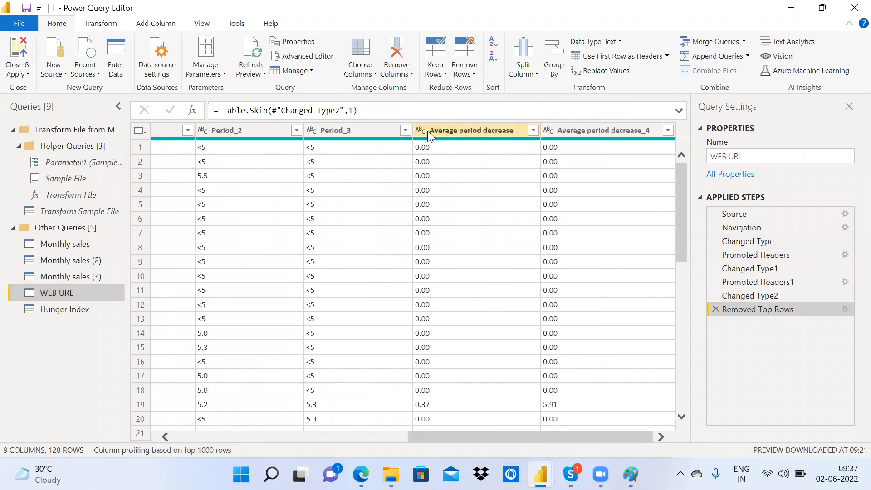
Step: Set Average period decrease and Average period decrease_4 to Decimal Number
click(534, 129)
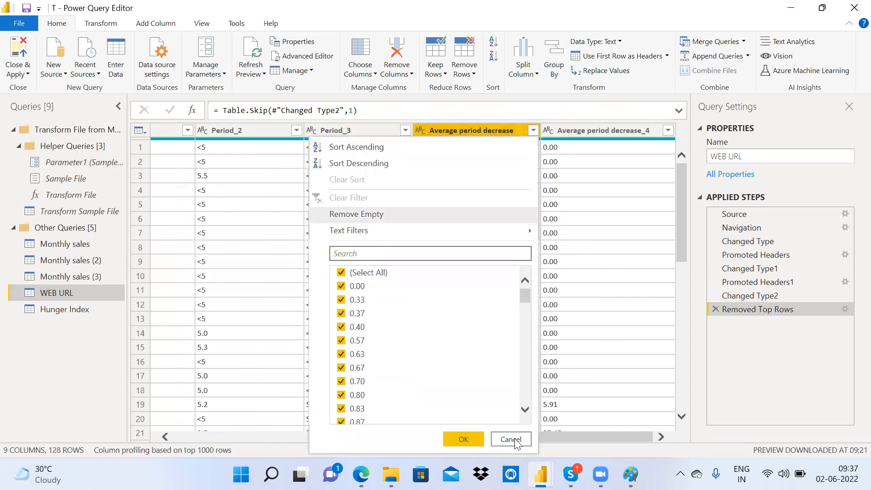
click(511, 438)
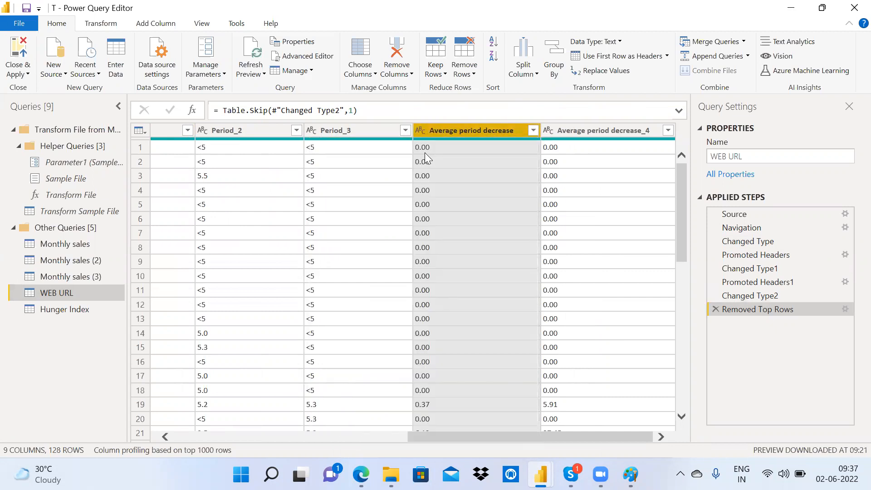
click(420, 130)
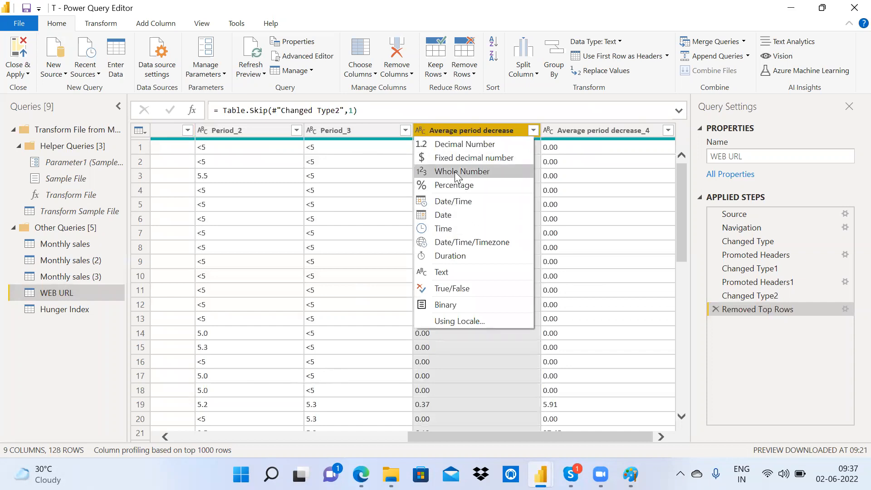
click(459, 144)
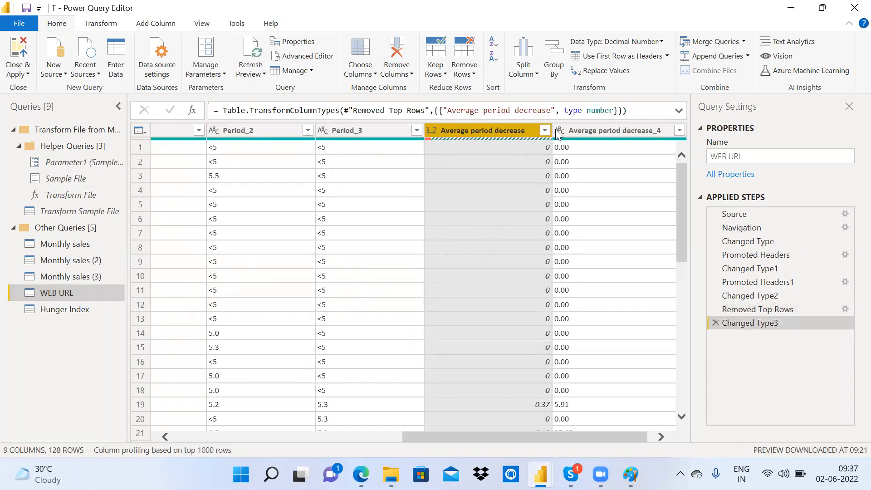
click(557, 130)
click(550, 131)
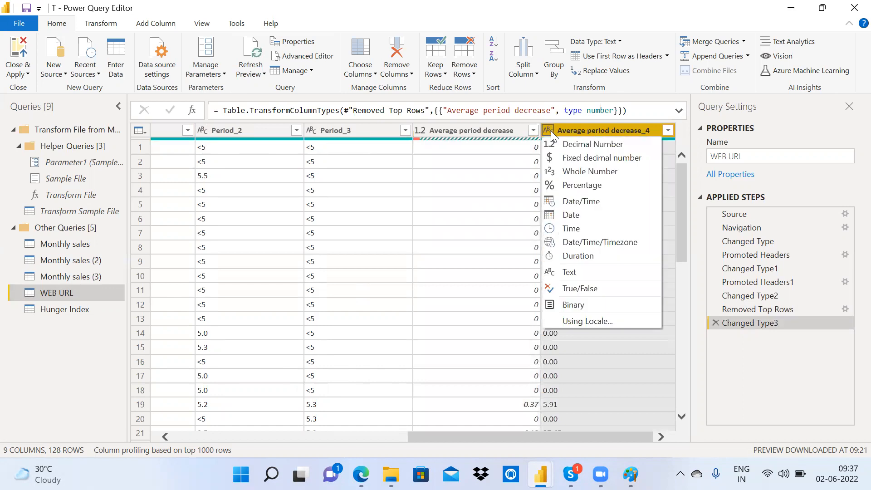
click(590, 144)
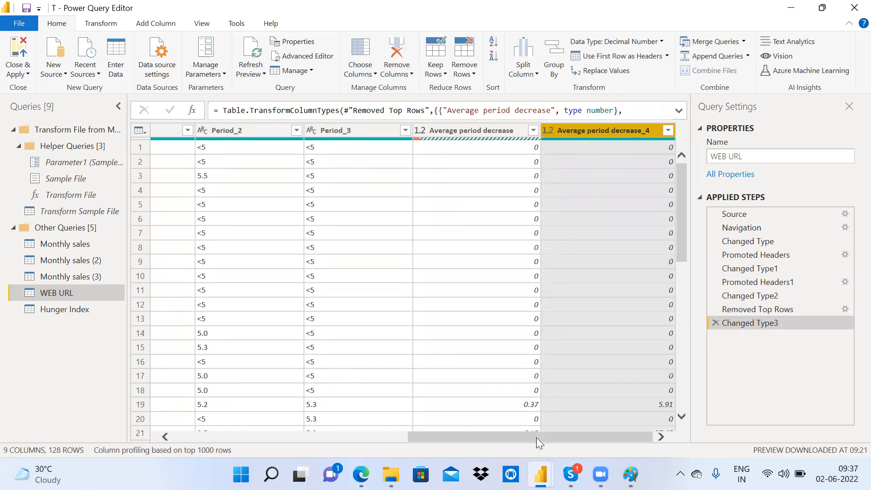
drag(536, 438, 260, 408)
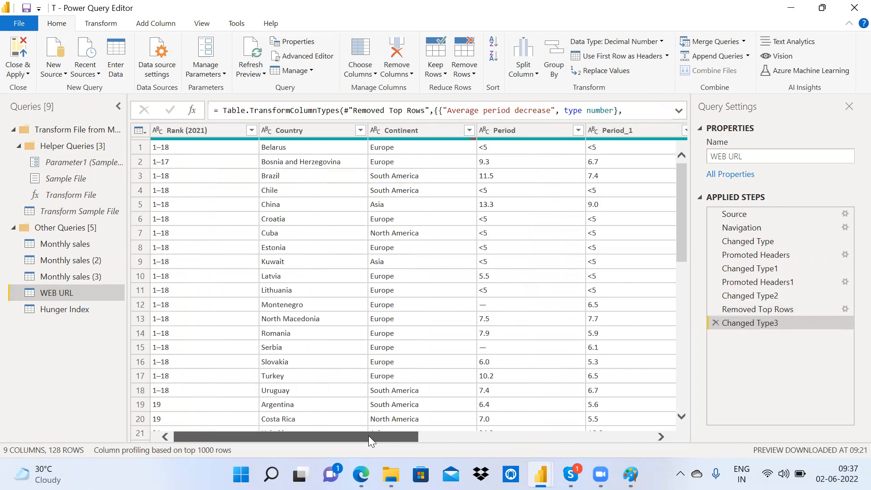
drag(297, 433, 483, 438)
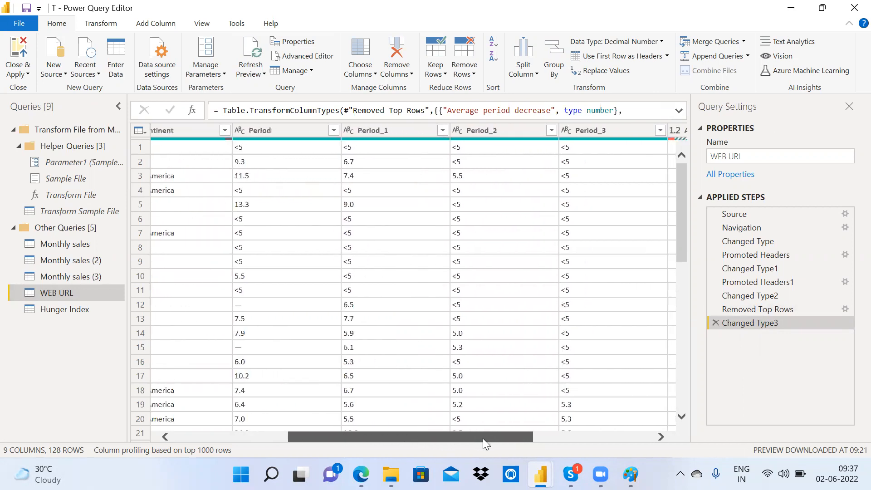
Step: Select Period_1–Period_3, accidentally keep only them, then delete that Removed Other Columns step
click(397, 127)
shift+click(523, 133)
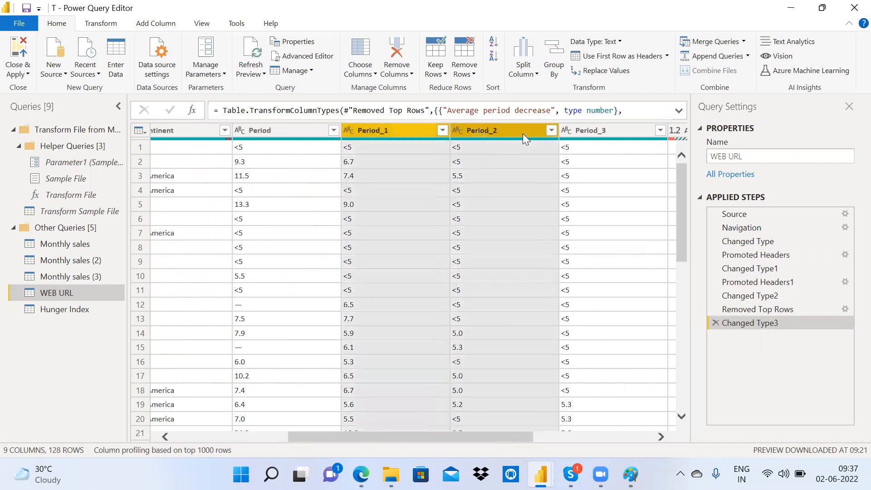
shift+click(597, 130)
right_click(596, 128)
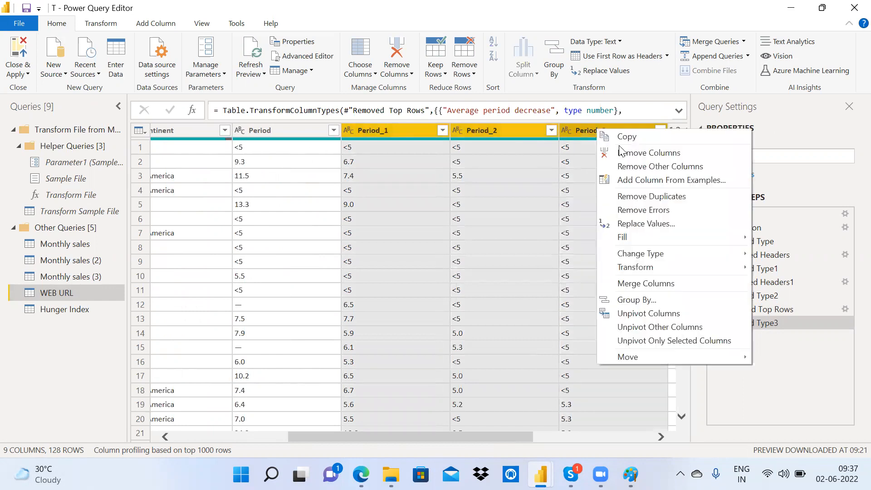
click(652, 166)
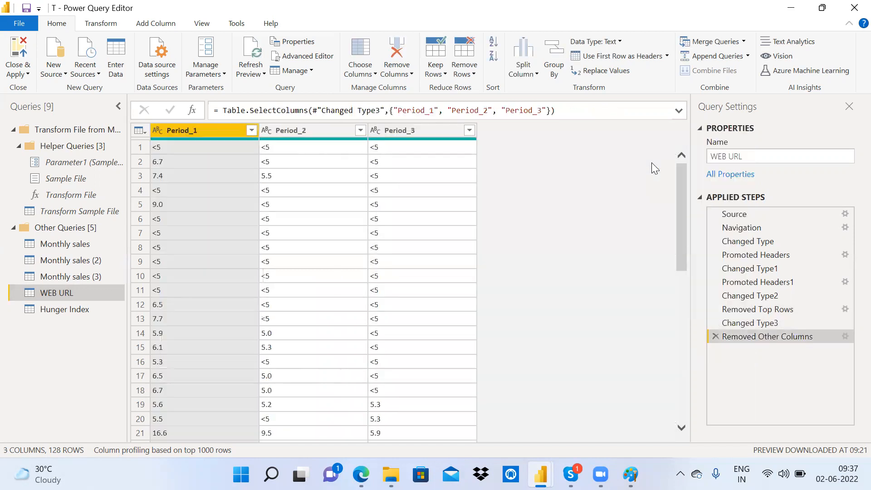
click(716, 336)
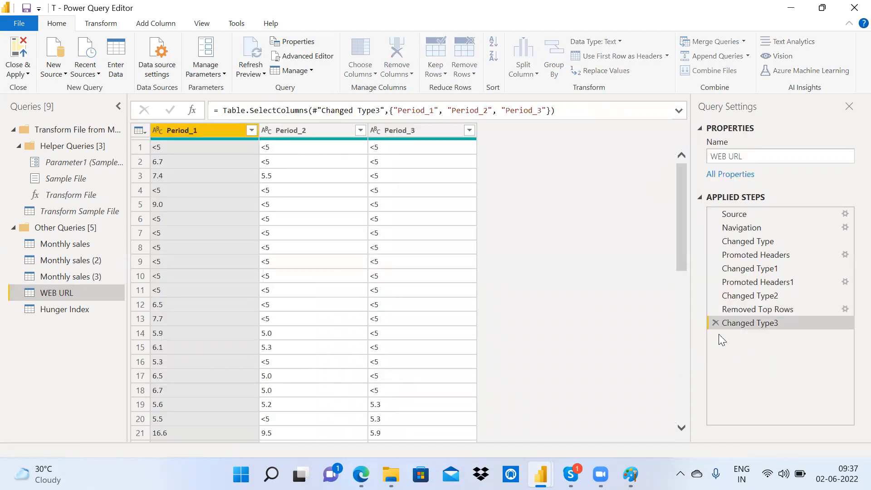
Step: Remove the Rank (2021) and Period_1–Period_3 columns, leaving 5 columns
click(498, 441)
click(377, 137)
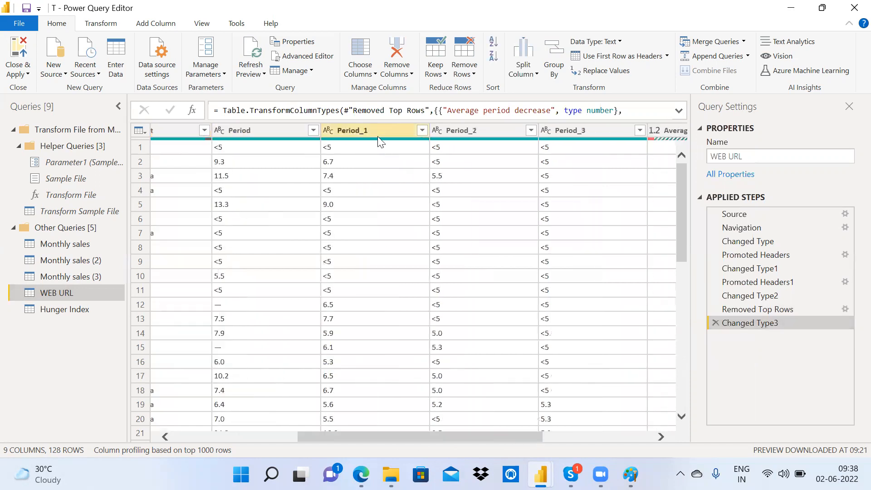
ctrl+click(456, 135)
ctrl+click(577, 126)
right_click(577, 126)
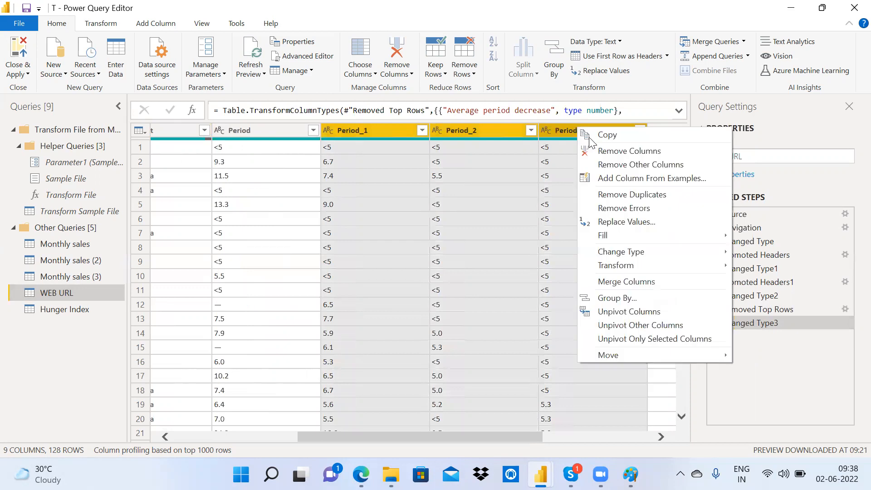
click(609, 151)
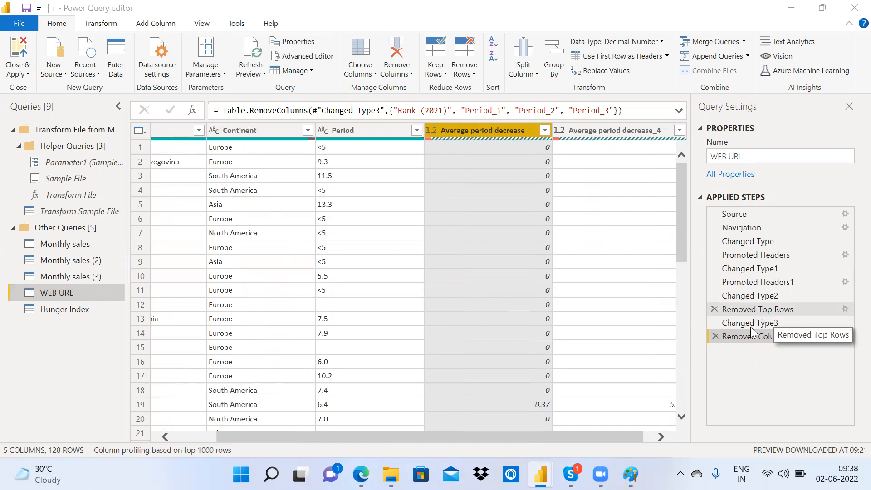
click(770, 310)
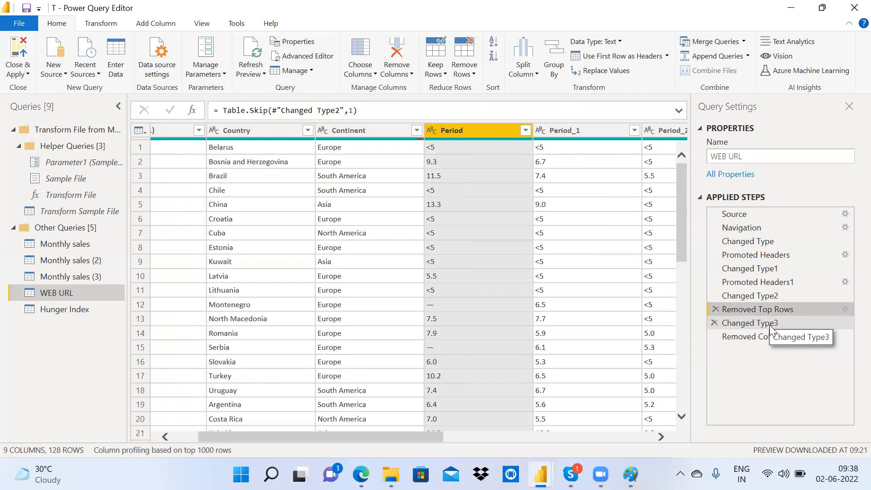
click(770, 325)
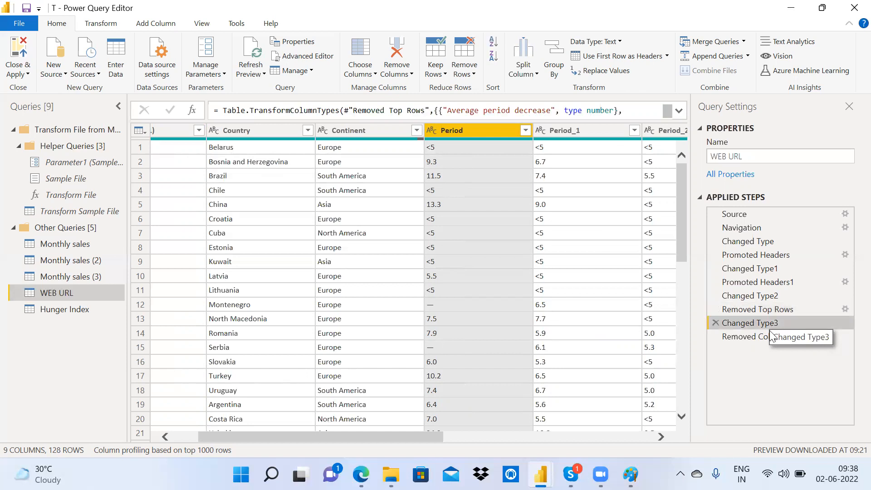
click(770, 330)
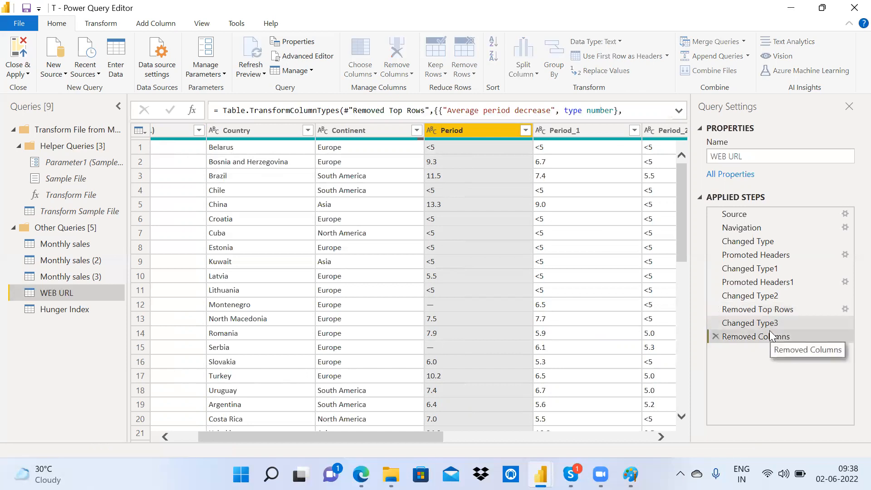
click(79, 311)
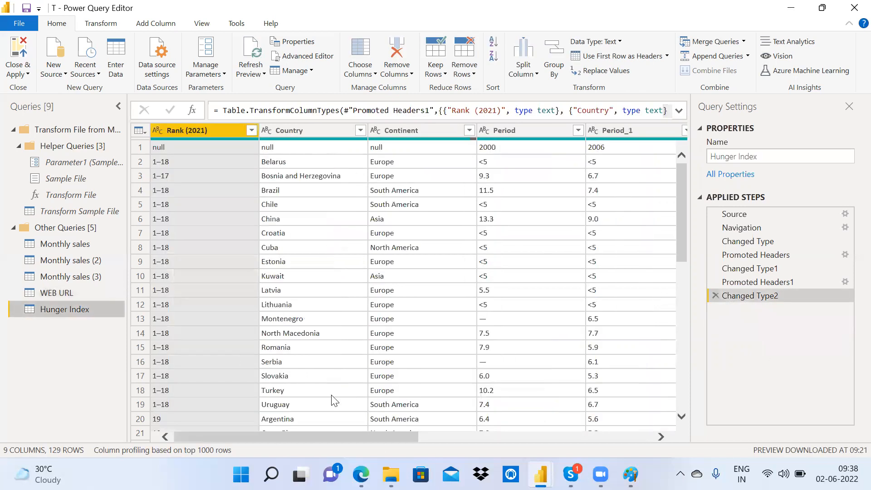
drag(360, 442, 595, 440)
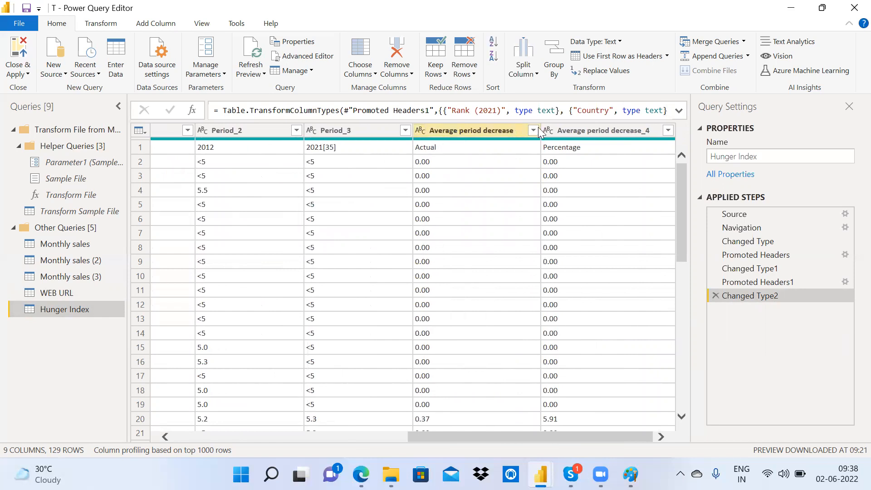
click(107, 292)
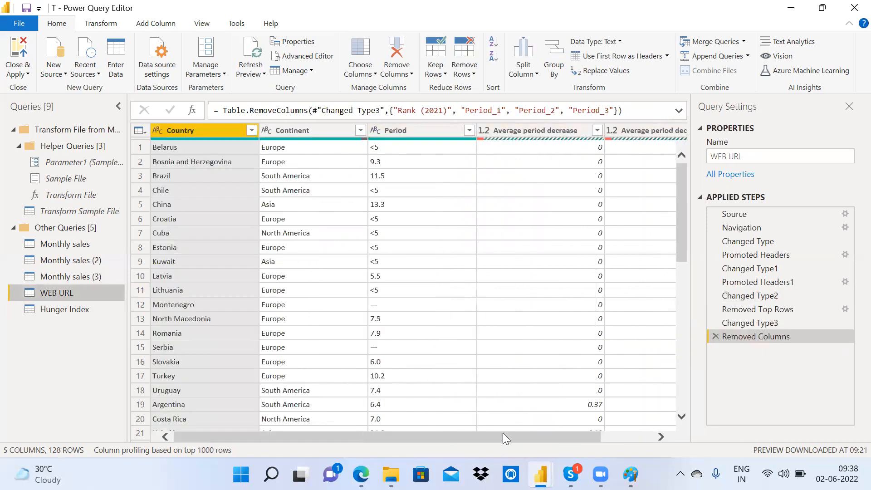
drag(503, 433, 632, 433)
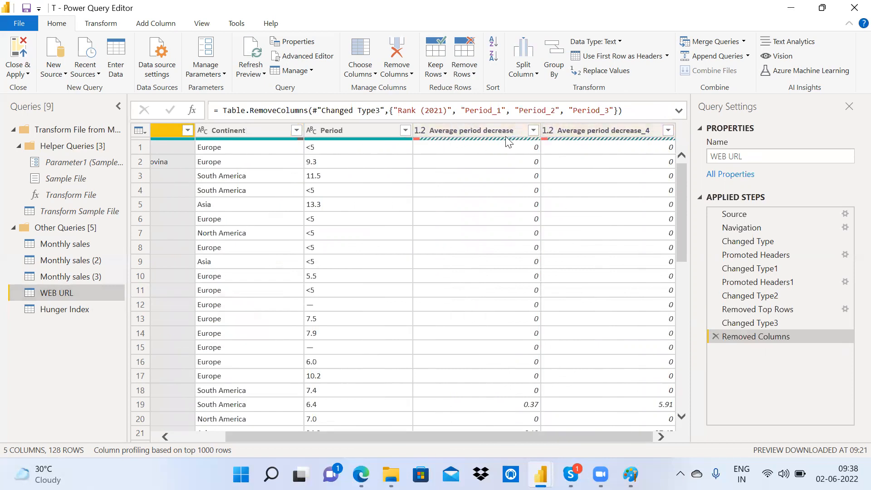
click(94, 303)
click(76, 294)
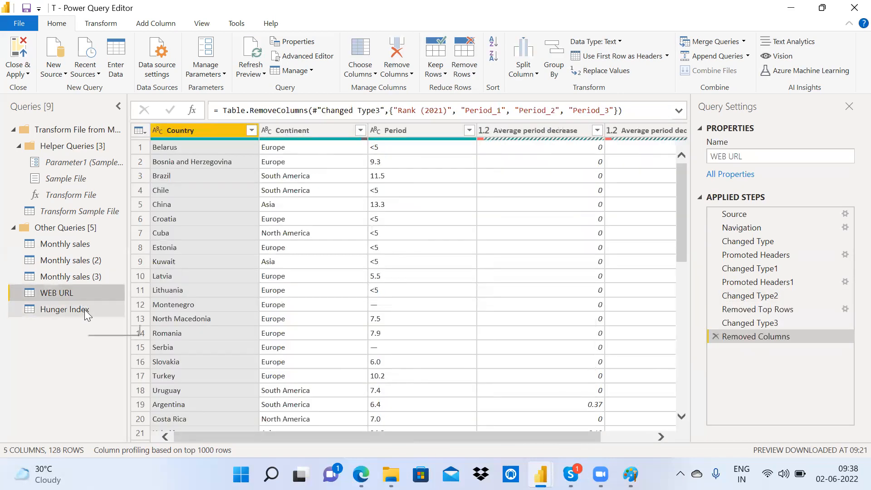
click(84, 309)
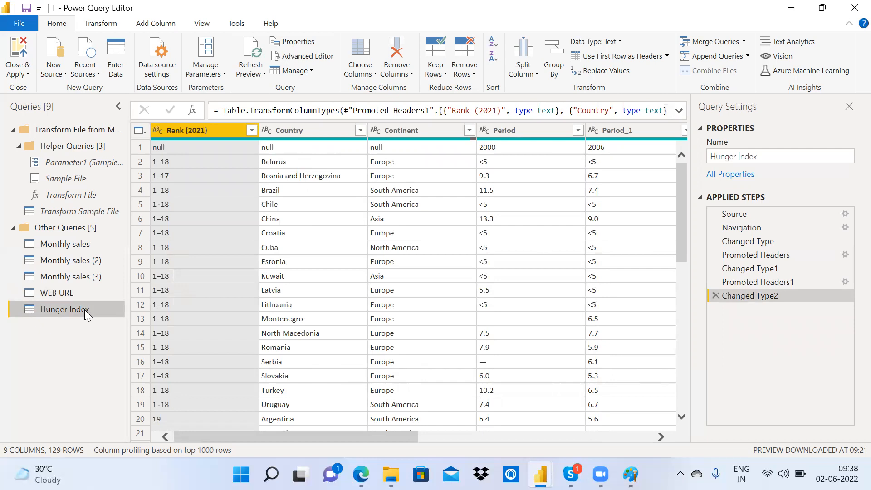
click(68, 293)
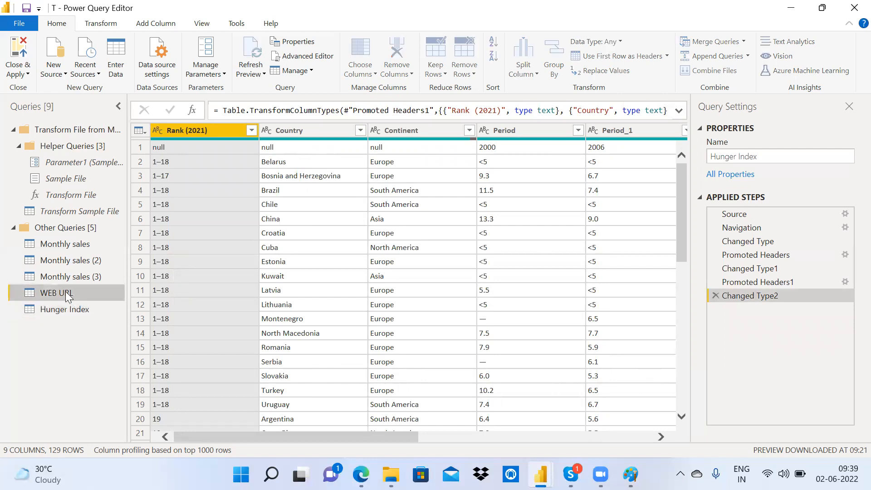